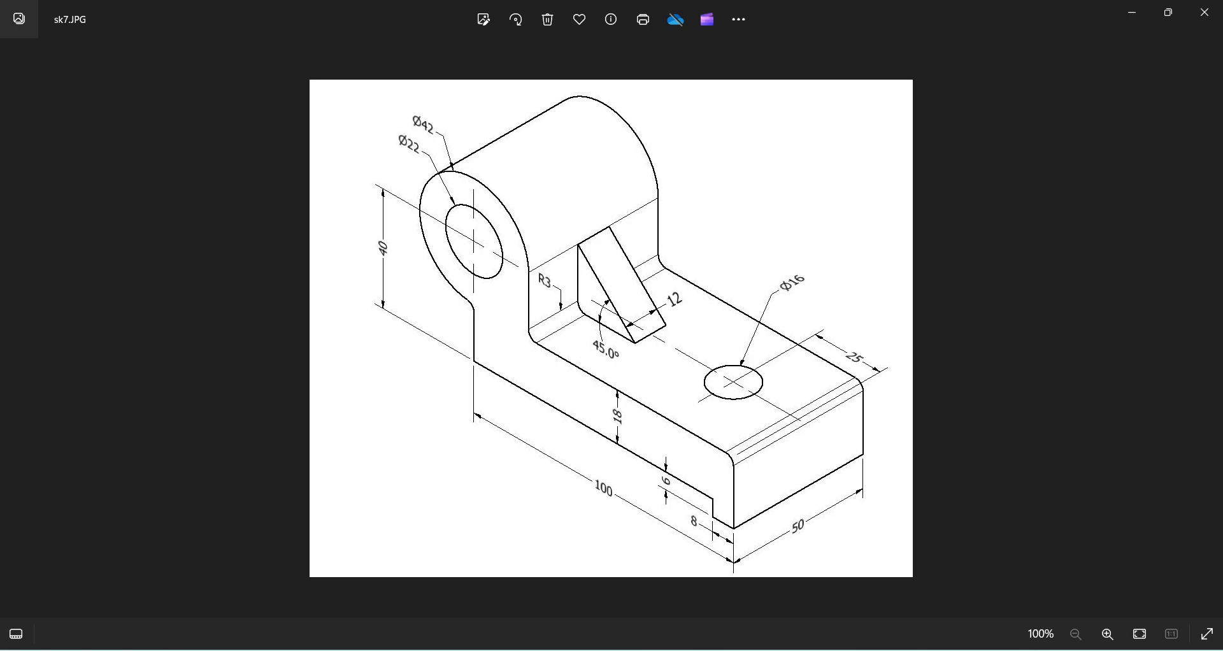
Step: Switch to Autodesk Inventor and create a new part from the metric Standard (mm).ipt template
key("alt+Tab")
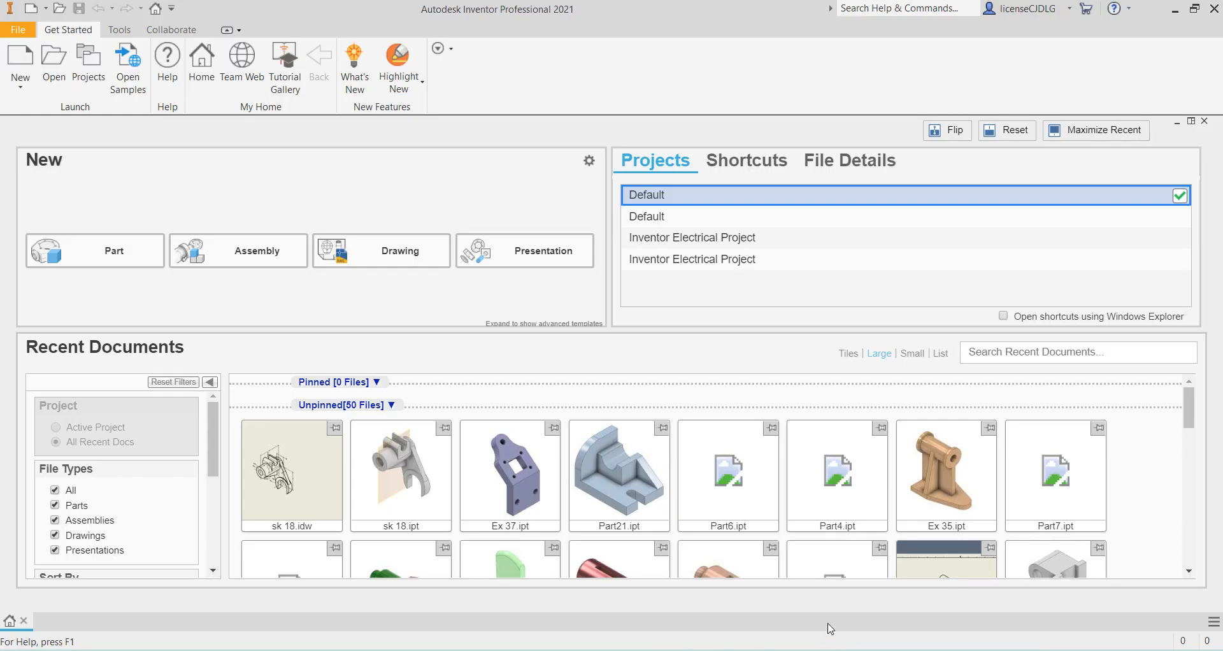
left_click(17, 62)
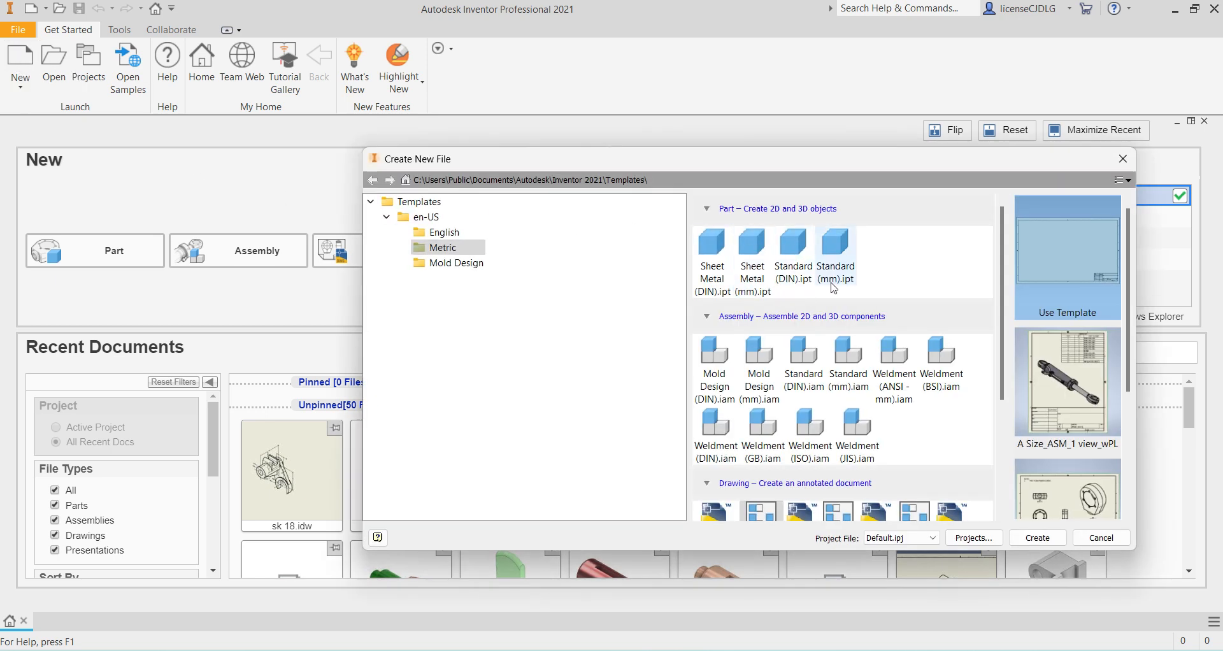
left_click(834, 286)
left_click(1037, 538)
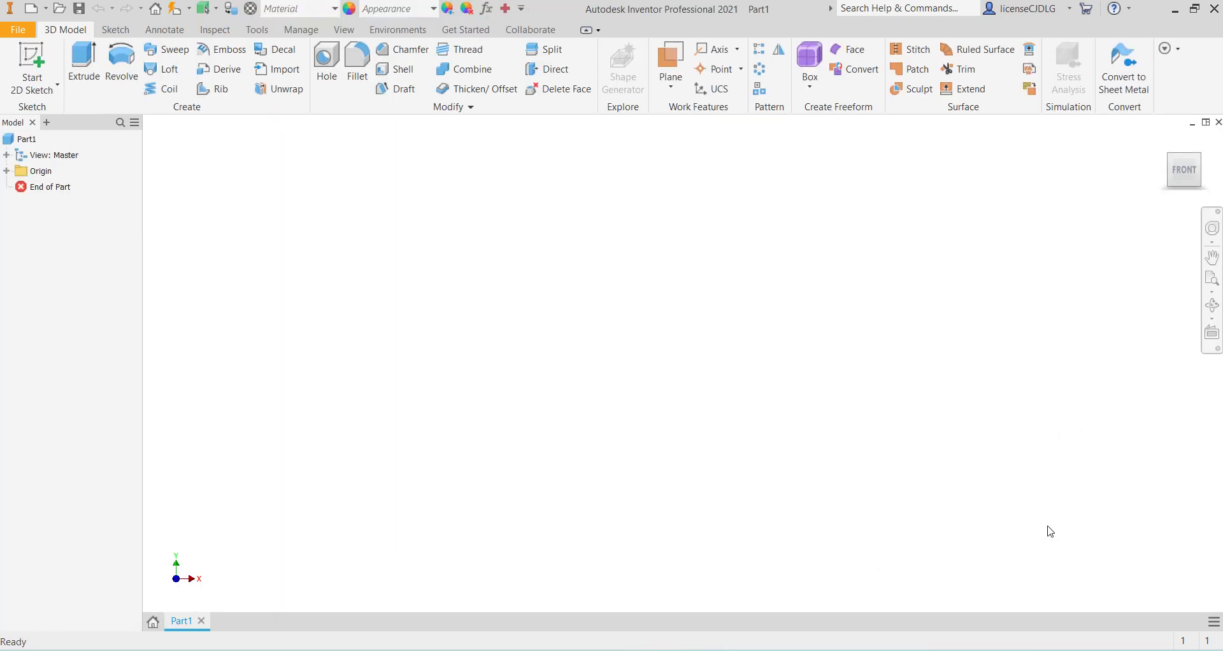
Step: Start a 2D sketch on the front (XY) plane and consult the sk7.JPG reference drawing
left_click(38, 57)
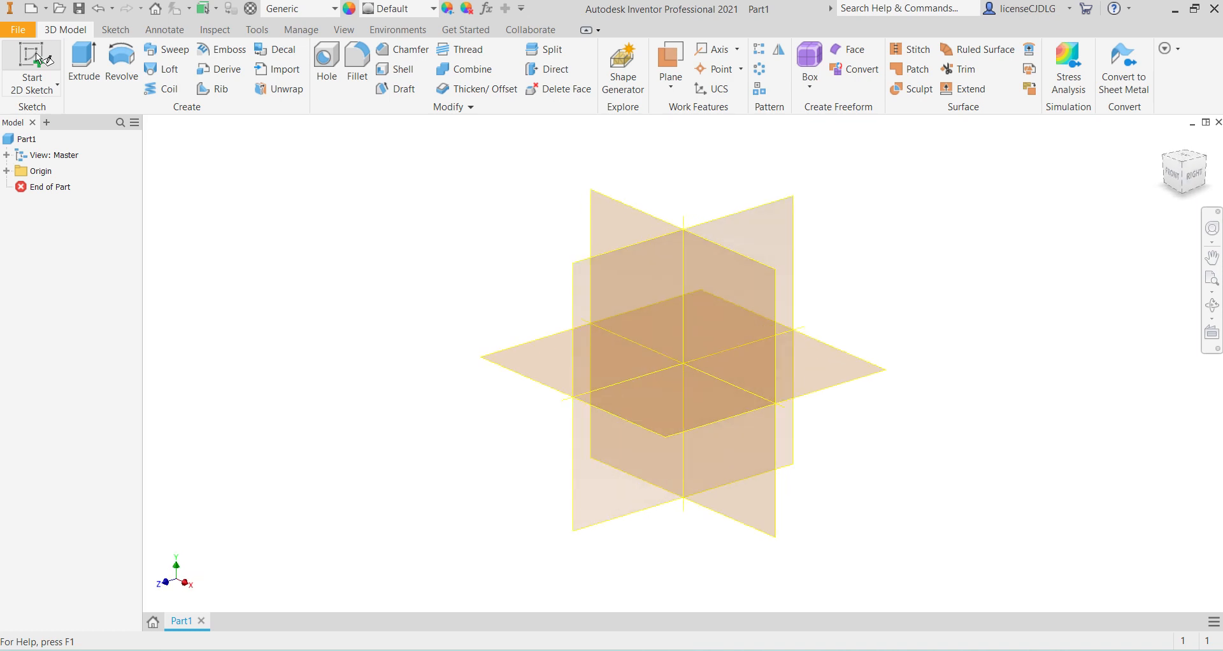
left_click(759, 305)
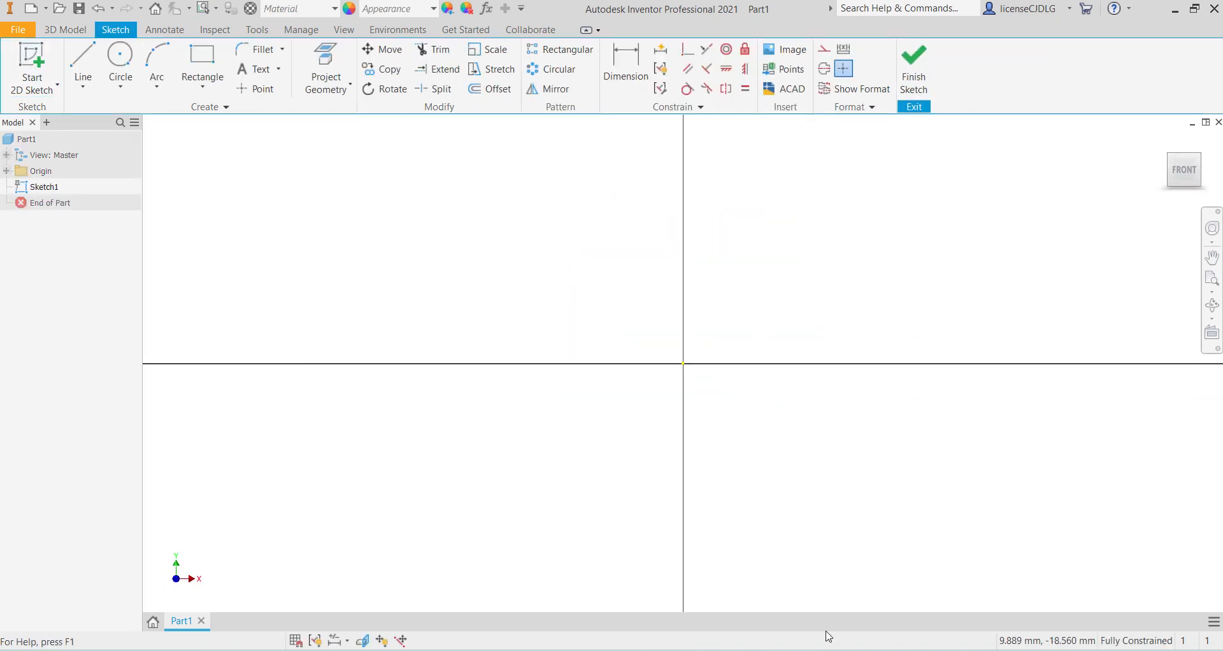
key("alt+Tab")
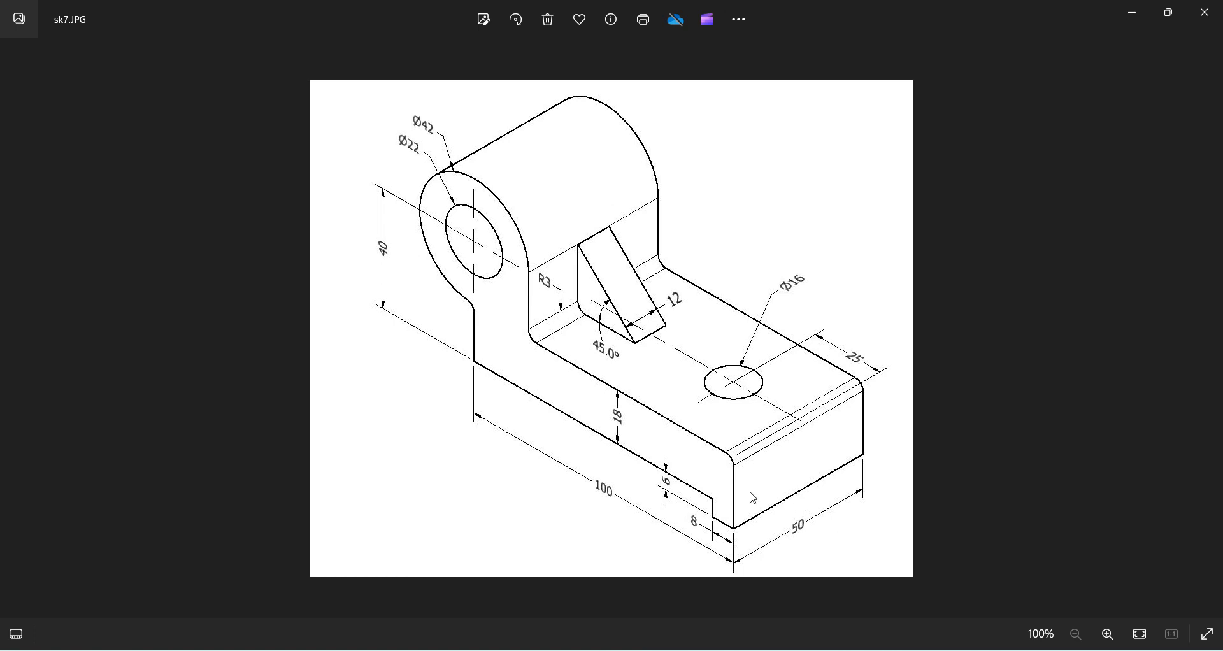
key("alt+Tab")
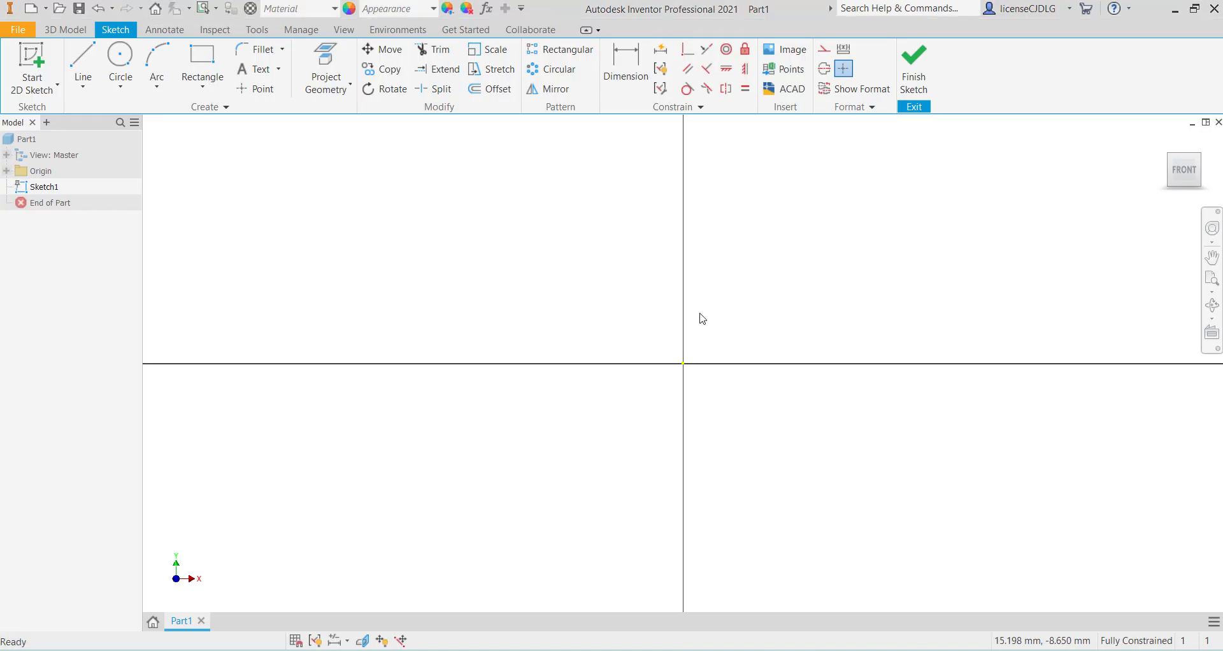
Step: Sketch an open profile from the origin: baseline, step down about 2.2 mm, foot about 6.5 mm wide, end edge about 9.2 mm, top line back
left_click(99, 50)
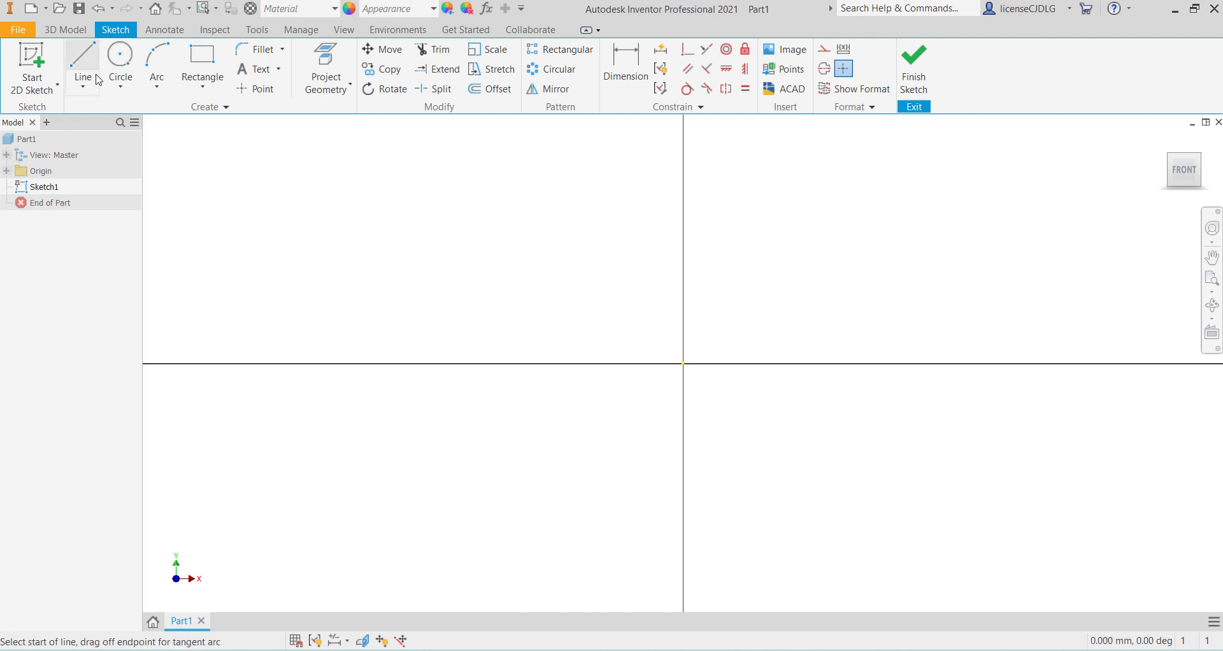
left_click(684, 364)
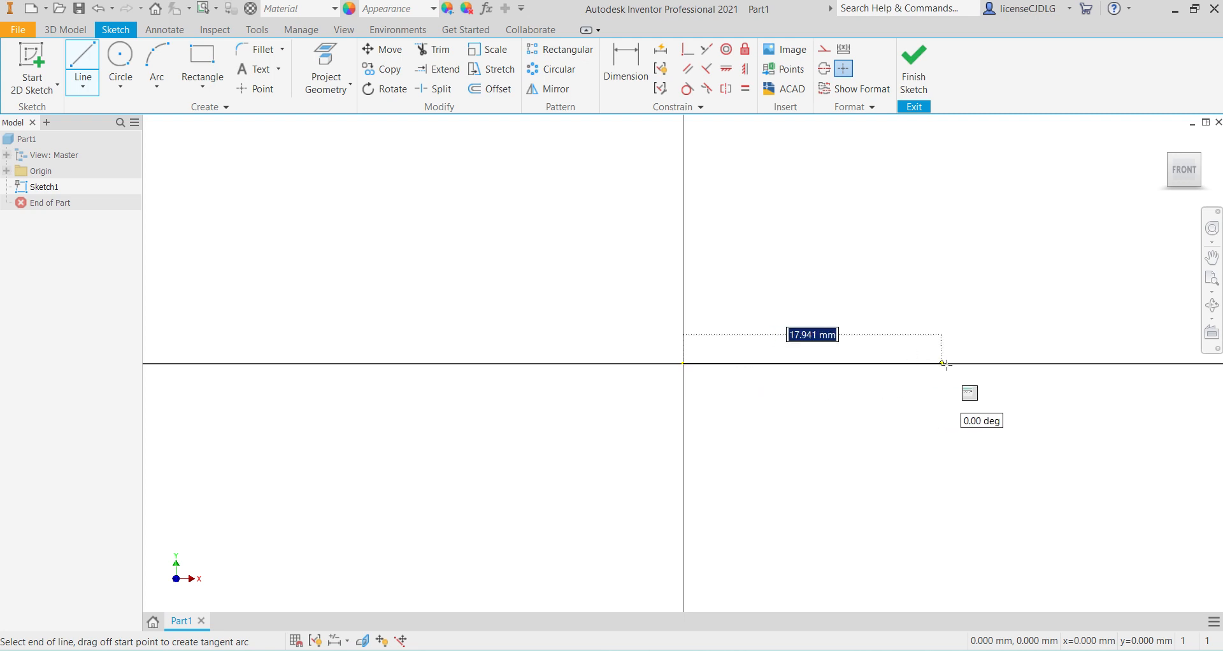
left_click(976, 364)
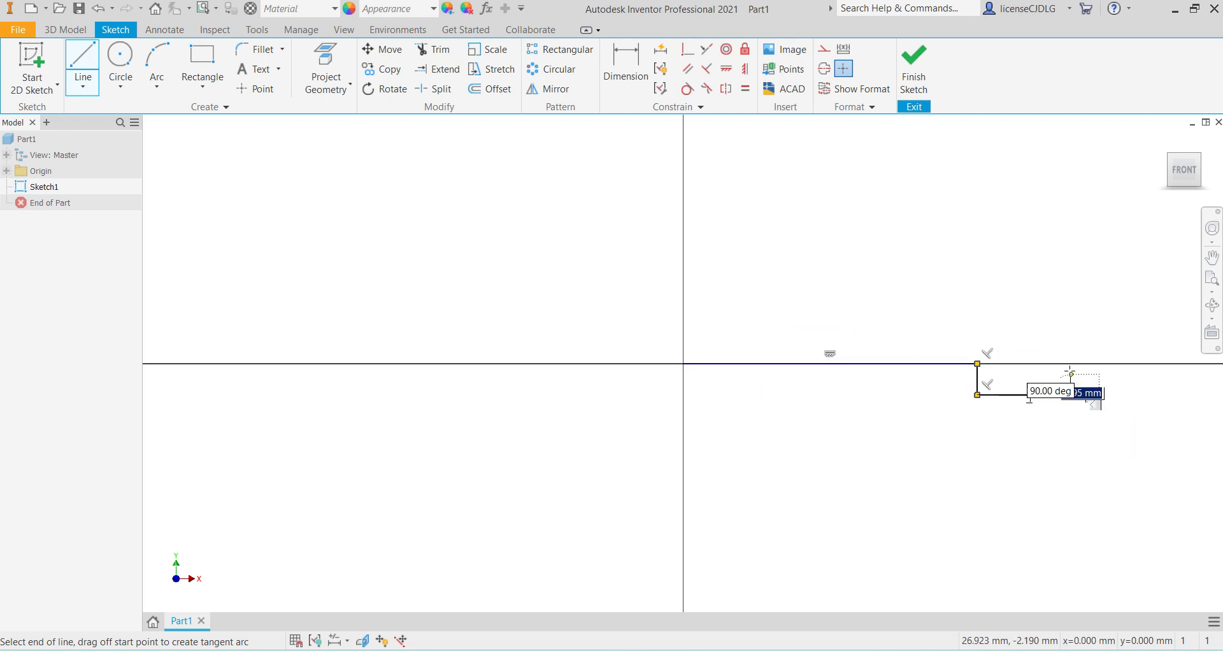
left_click(1070, 395)
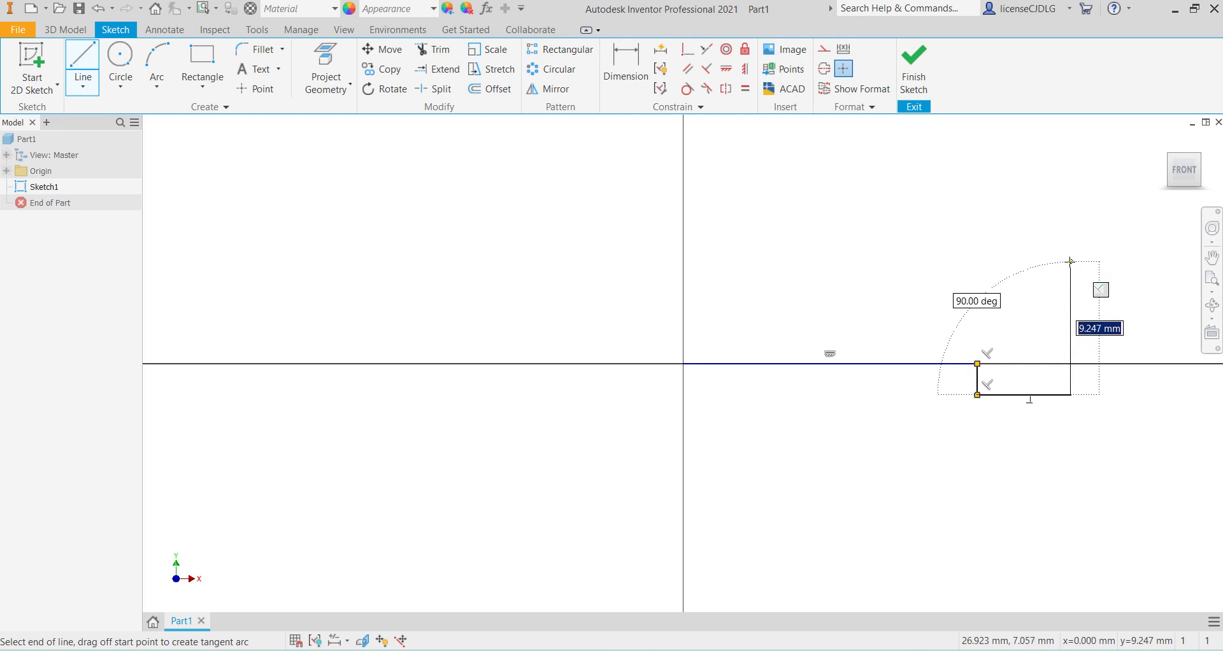
left_click(1070, 261)
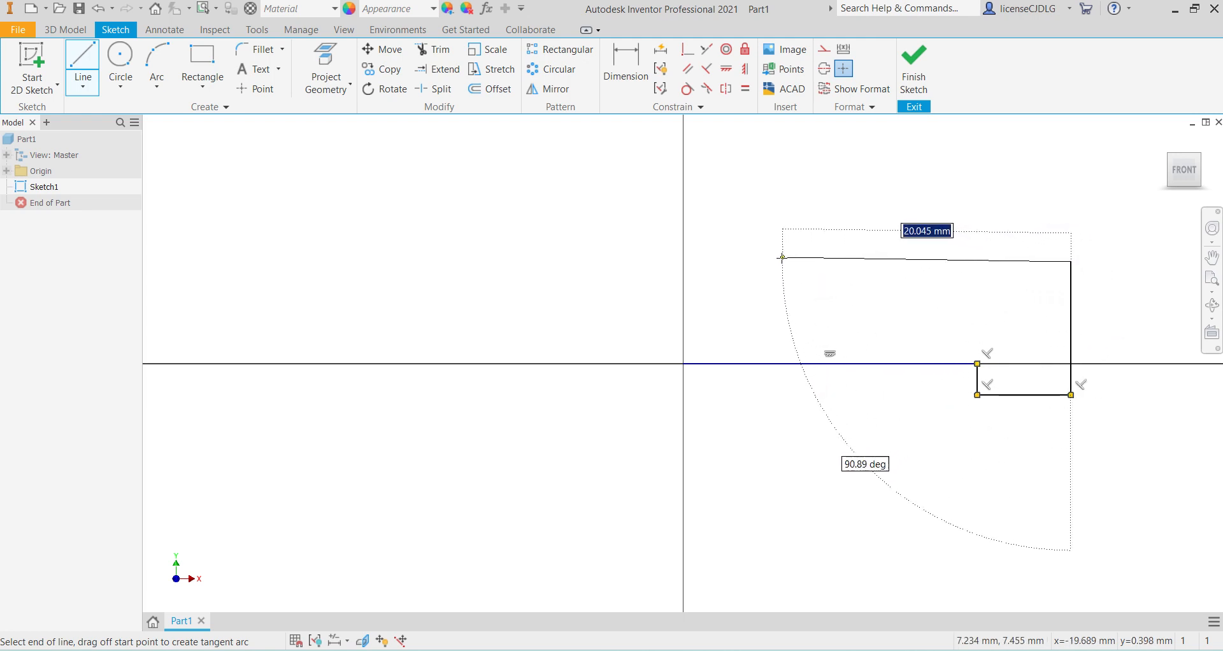
left_click(775, 261)
key("Escape")
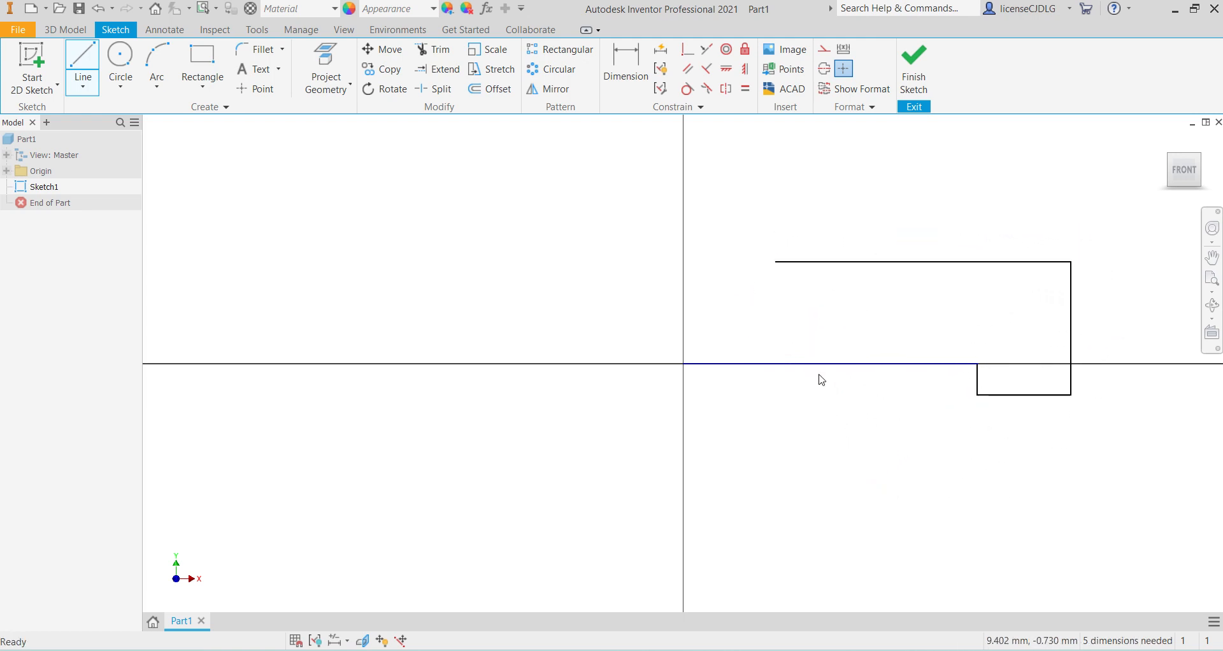
Step: Dimension the width of the foot's bottom edge and set it to 8 mm, as in the reference drawing
left_click(625, 64)
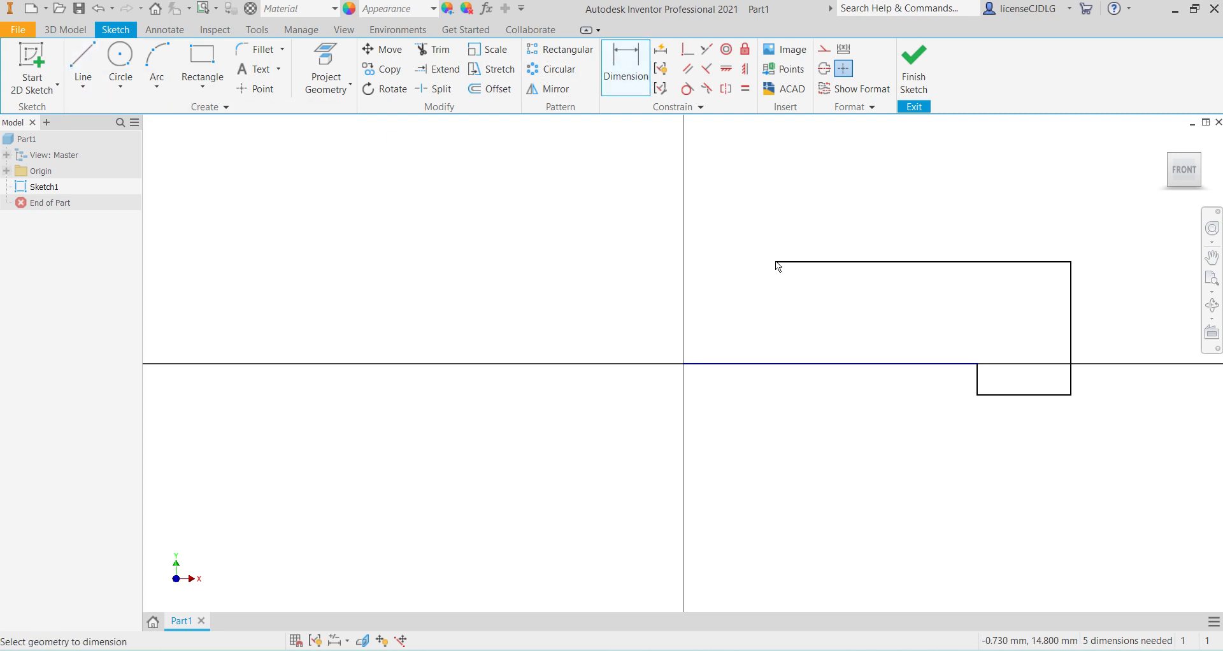
left_click(1033, 395)
left_click(1031, 450)
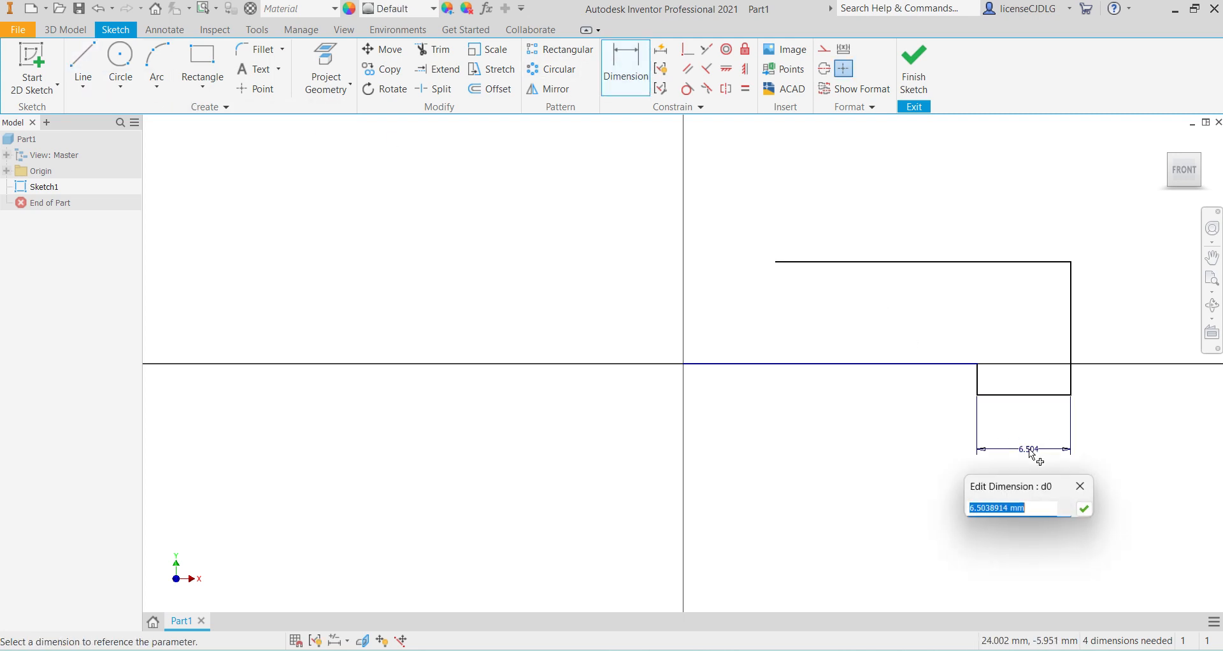
left_click(790, 650)
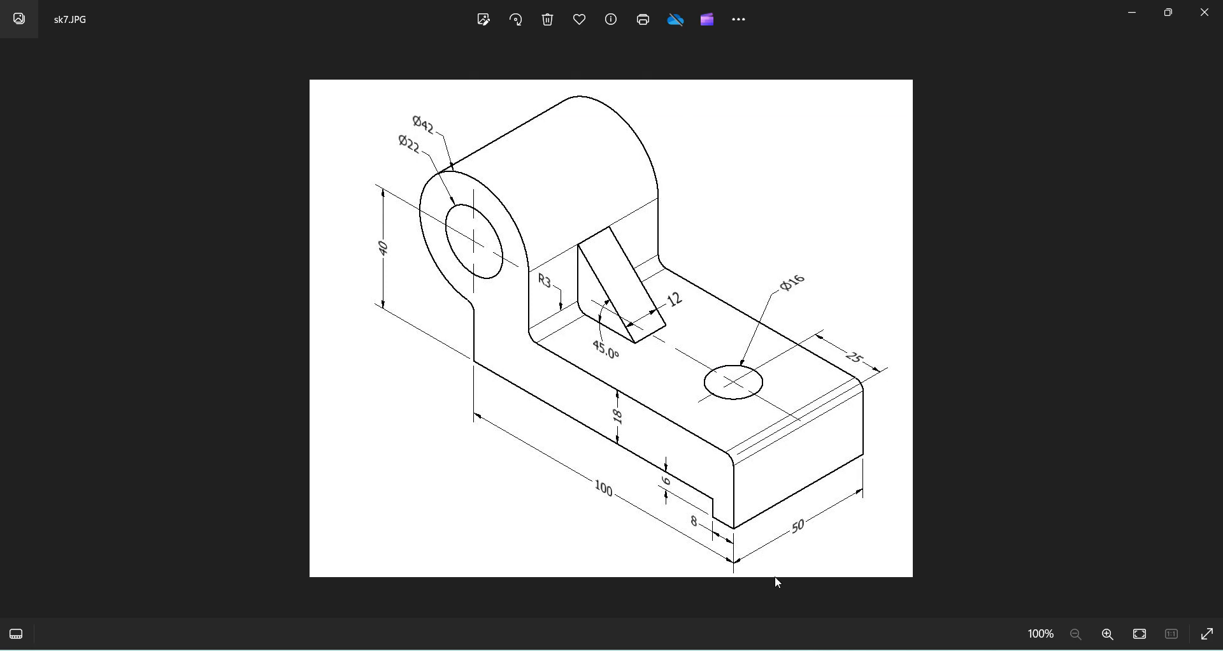
left_click(790, 650)
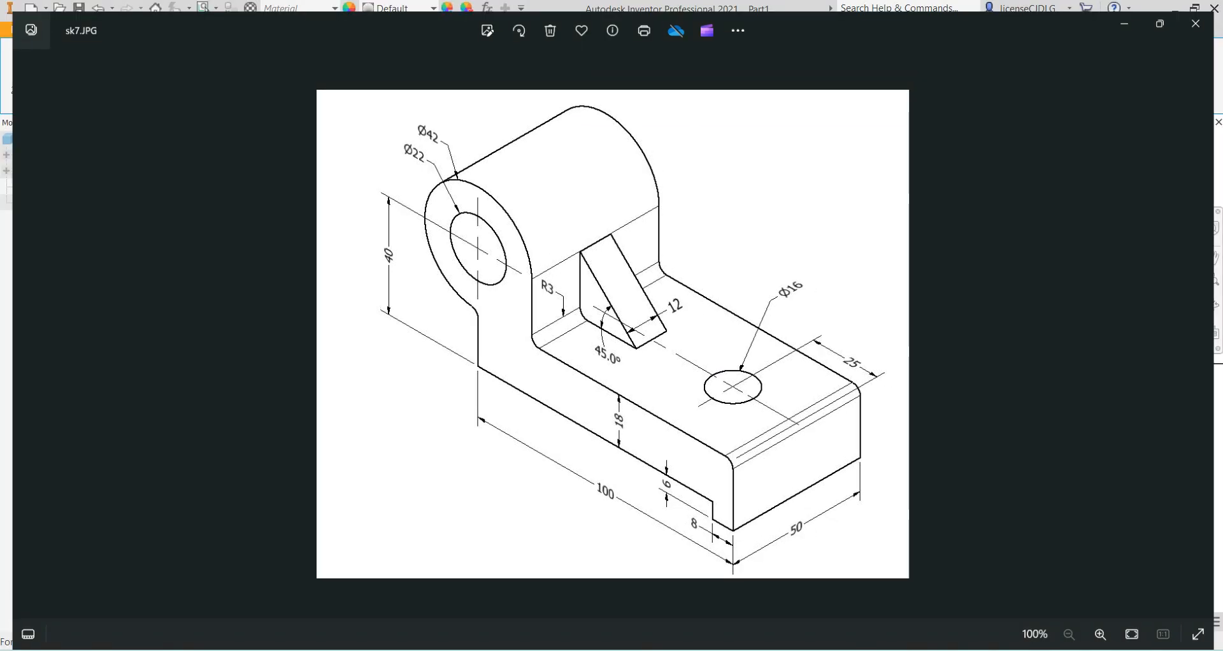
type("8")
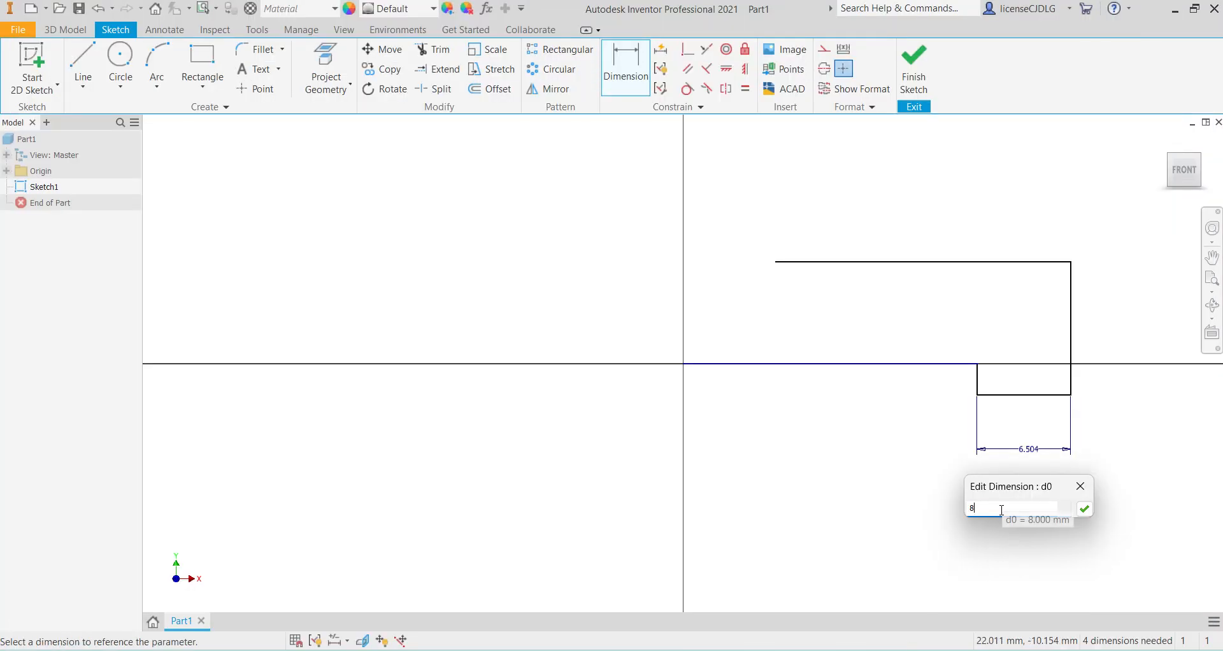
key("Return")
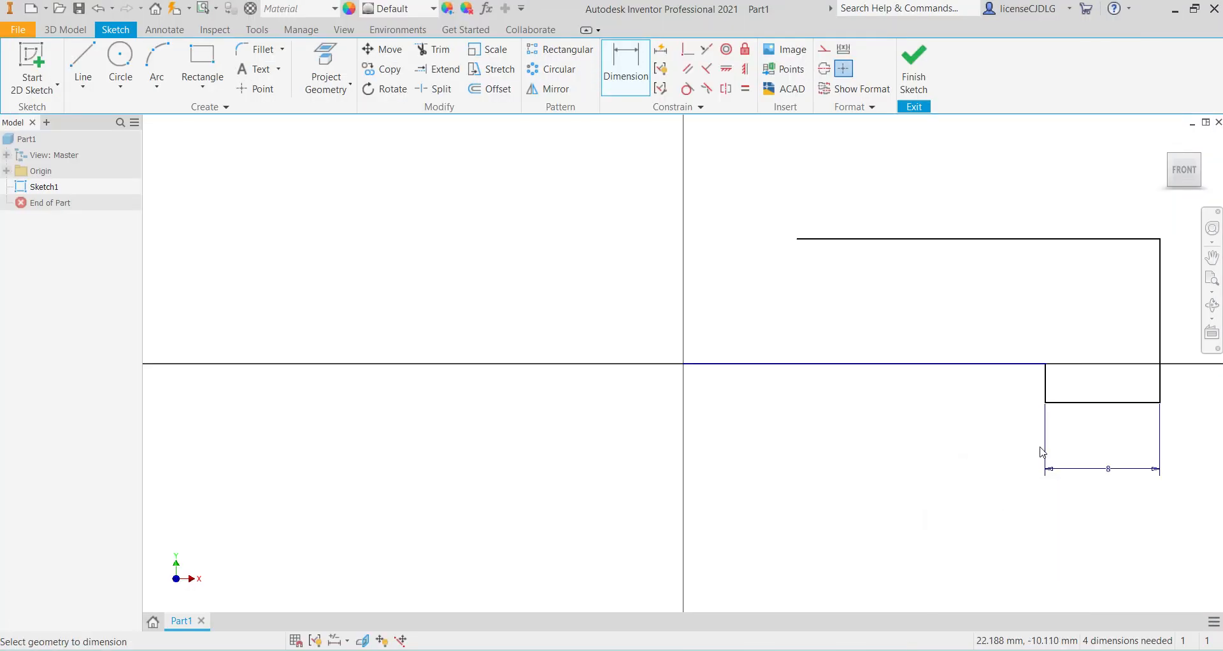
Step: Dimension the step height between the baseline and the foot's bottom edge at 6 mm
left_click(1077, 403)
left_click(1022, 365)
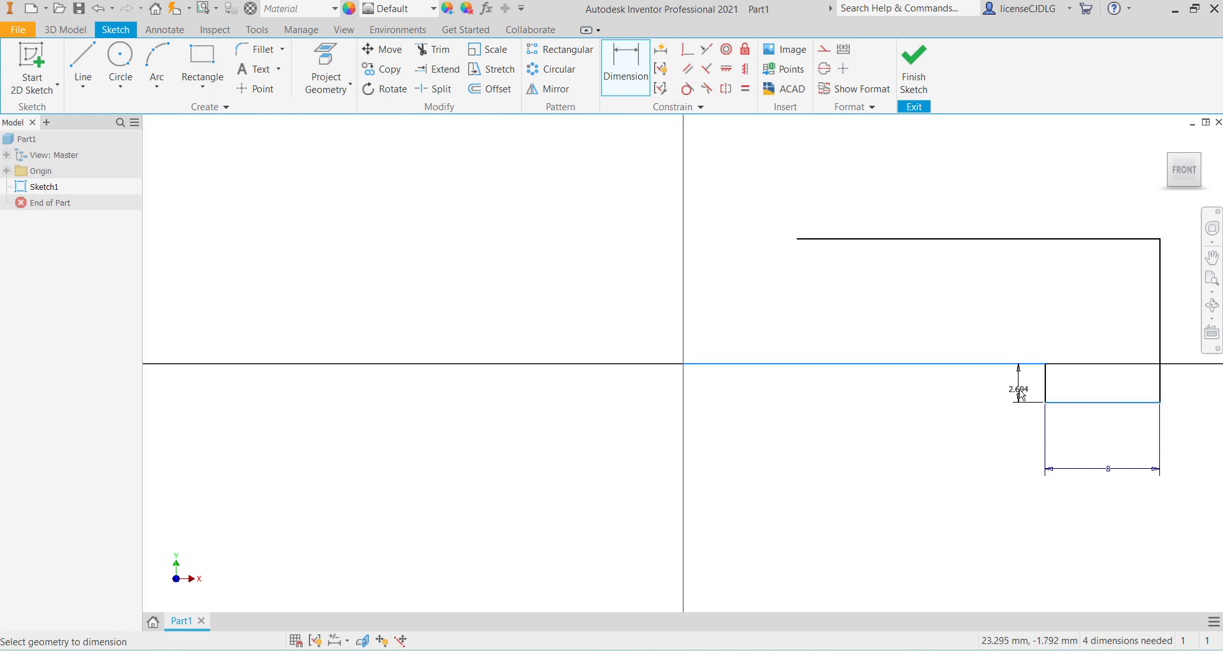
left_click(1021, 391)
type("6")
key("Return")
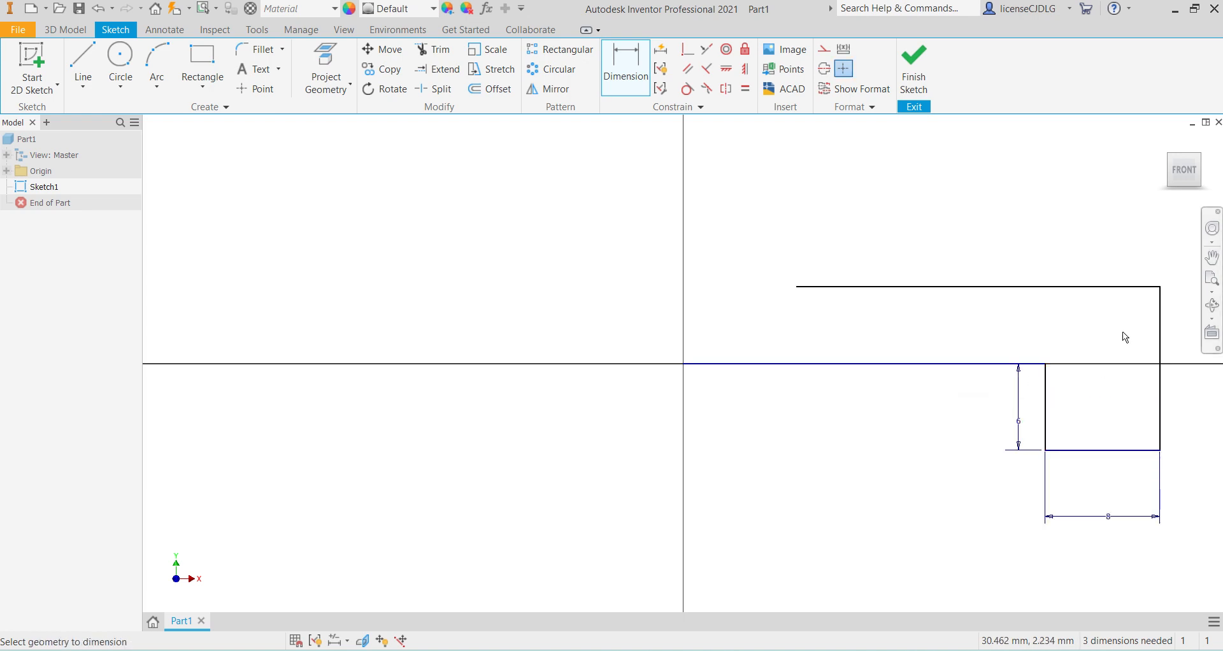
Step: Dimension the base thickness between the top line and the baseline at 18 mm
left_click(1123, 292)
left_click(1011, 364)
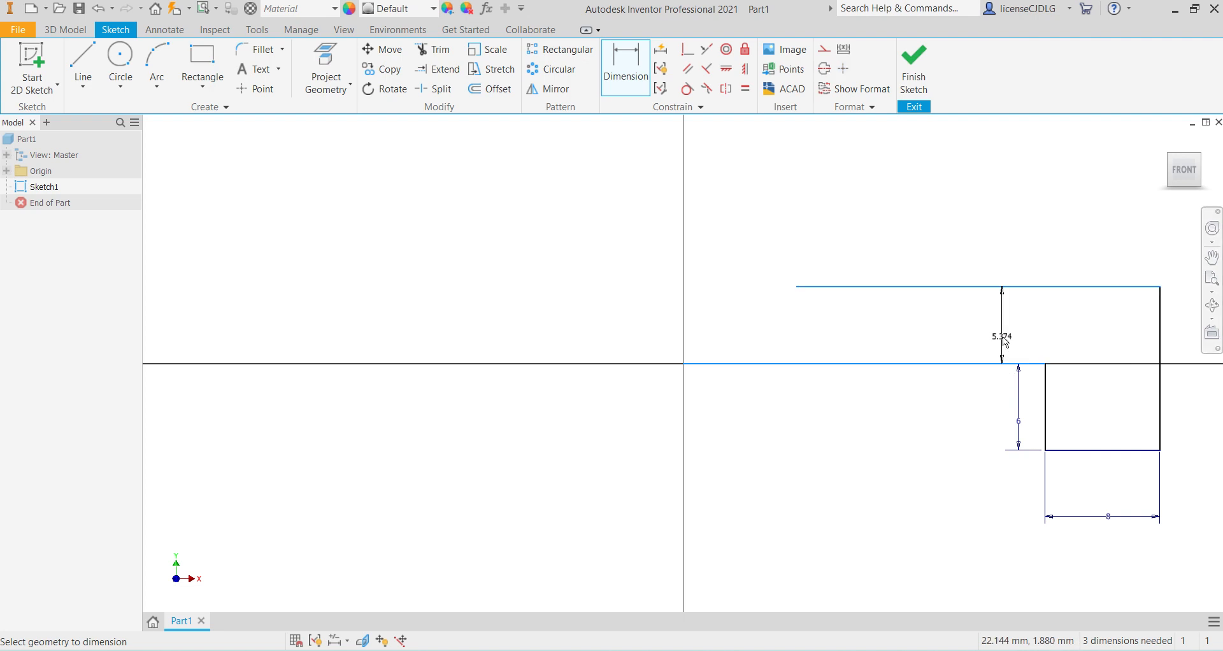
left_click(1005, 350)
type("18")
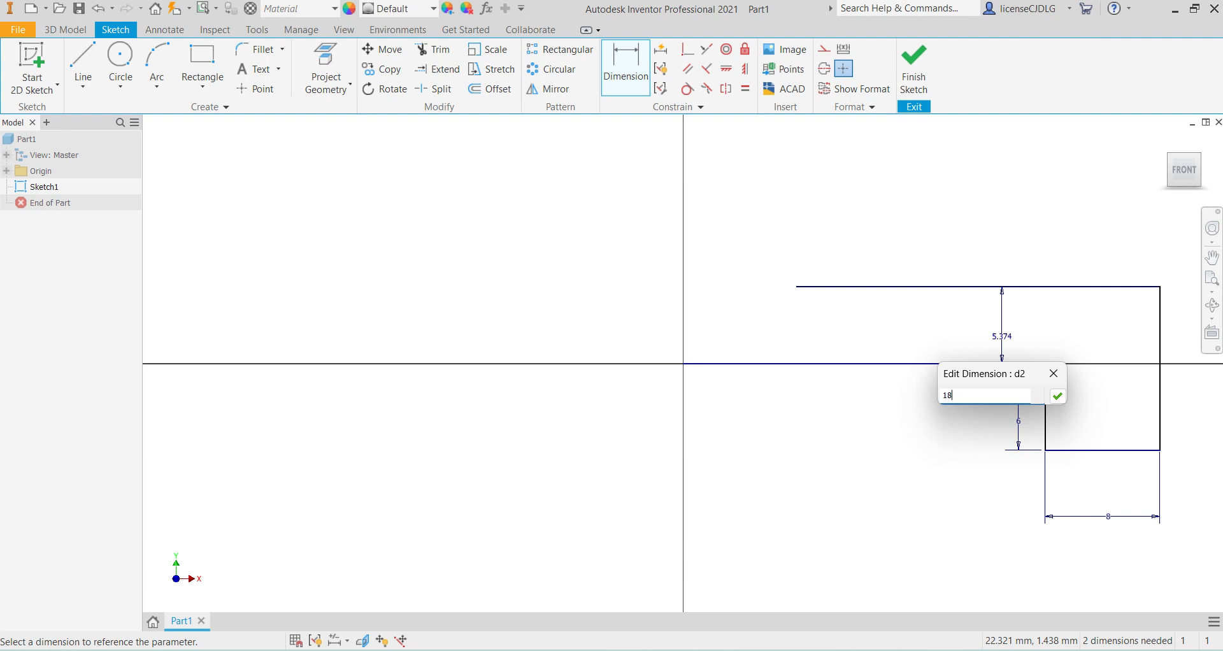
key("Return")
Step: Dimension the overall length from the origin to the vertical end edge at 100 mm
scroll(889, 401, "up", 5)
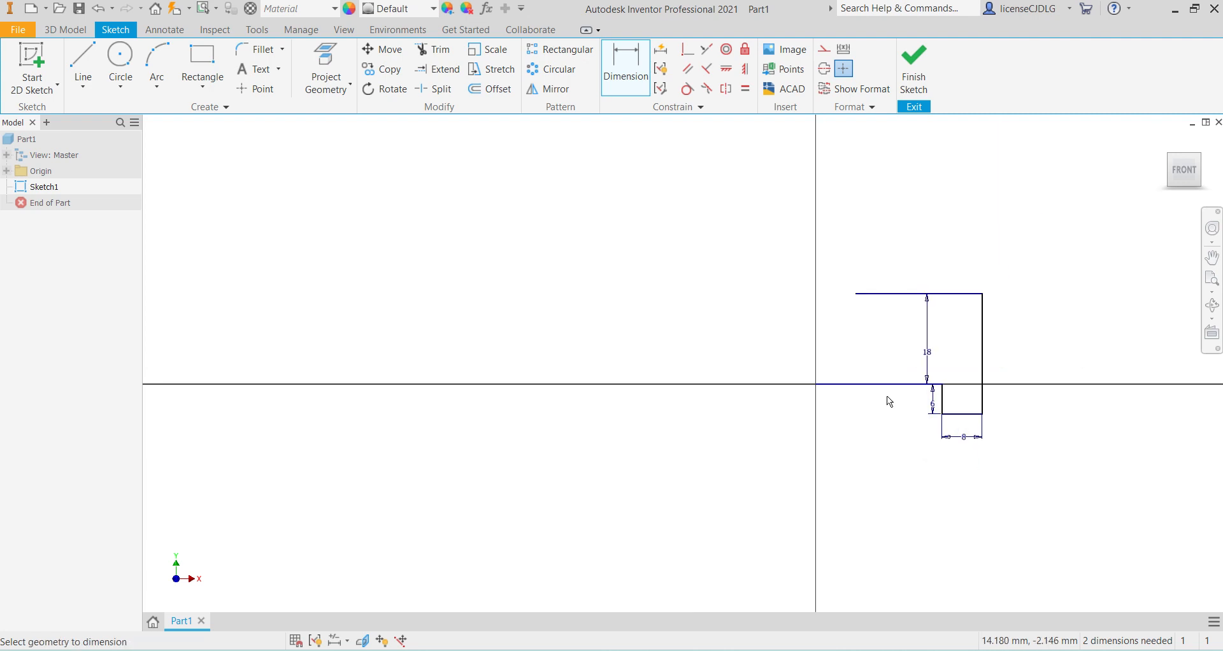
left_click(818, 385)
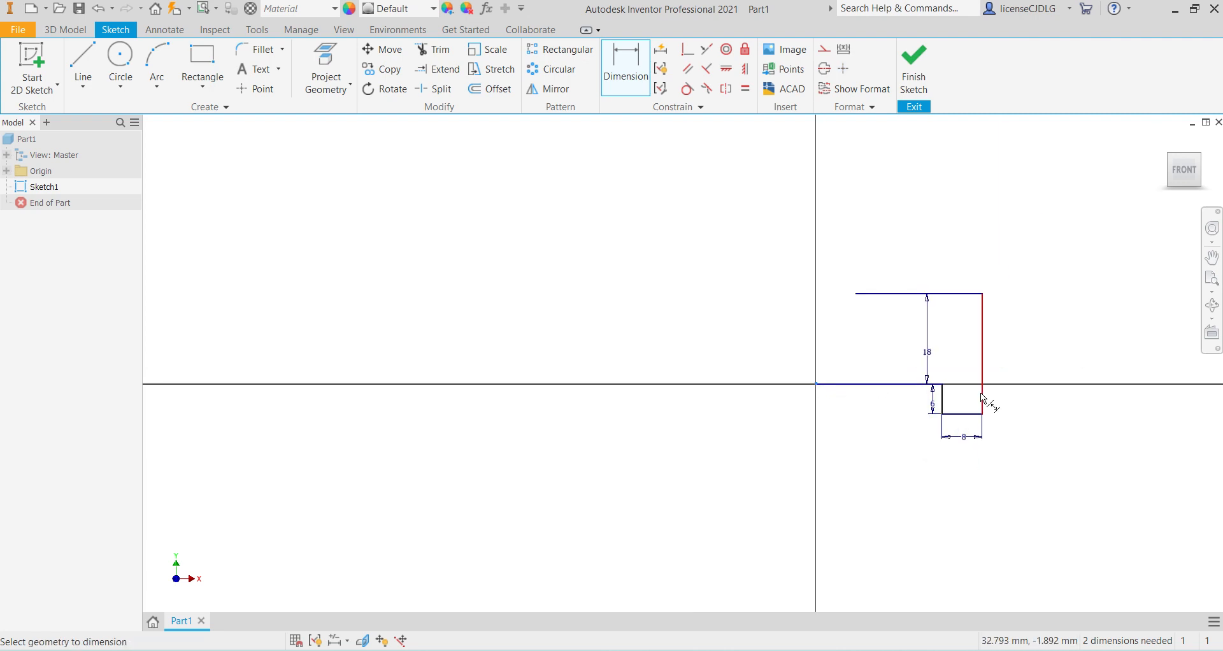
left_click(983, 401)
left_click(916, 488)
type("100")
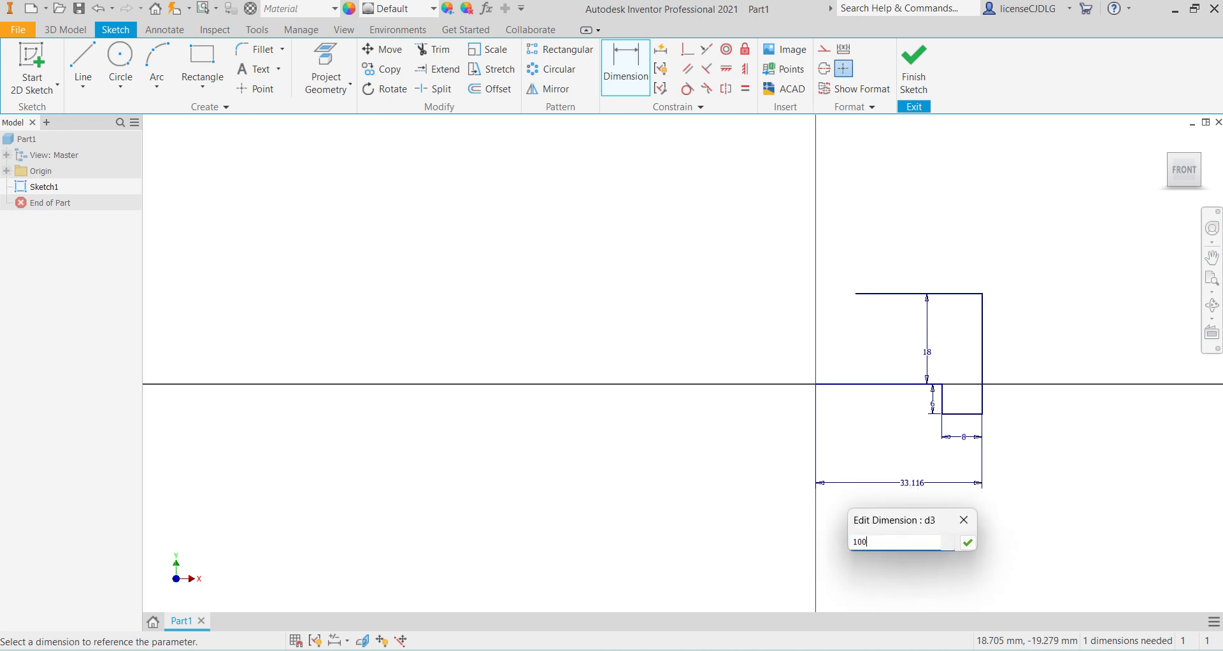
key("Return")
Step: Sketch a circle about 34 mm in diameter, centred on the vertical axis above the base profile
scroll(897, 404, "up", 4)
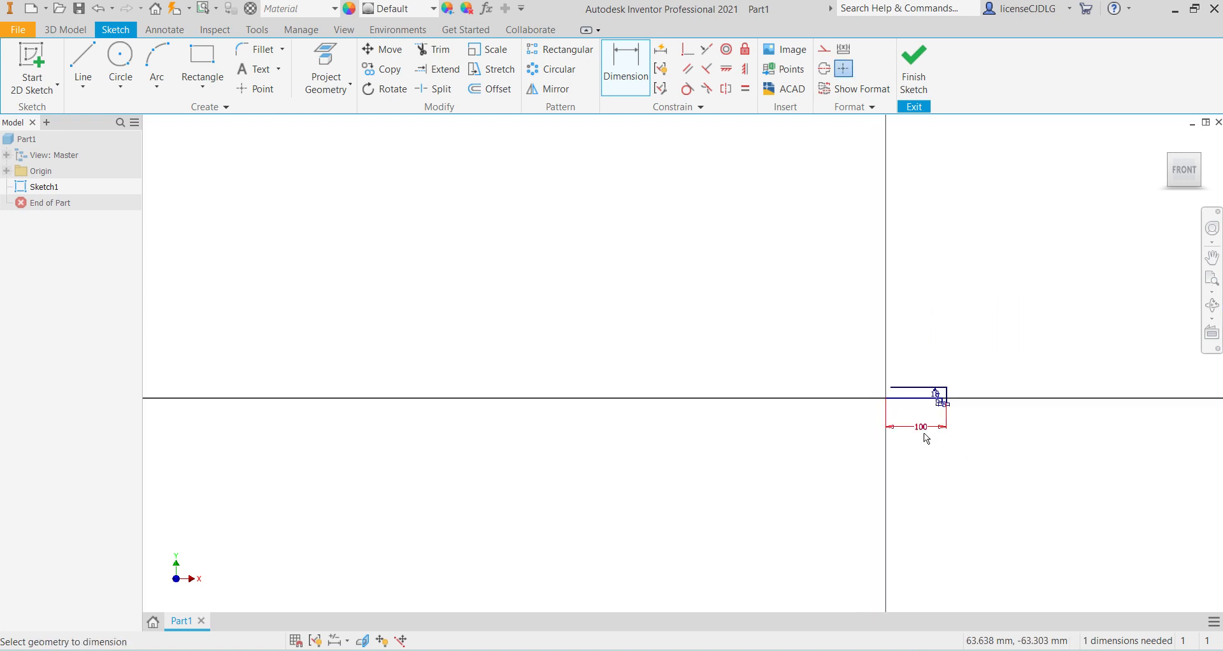
scroll(923, 427, "down", 5)
scroll(953, 352, "up", 1)
scroll(955, 356, "up", 4)
scroll(1000, 254, "down", 5)
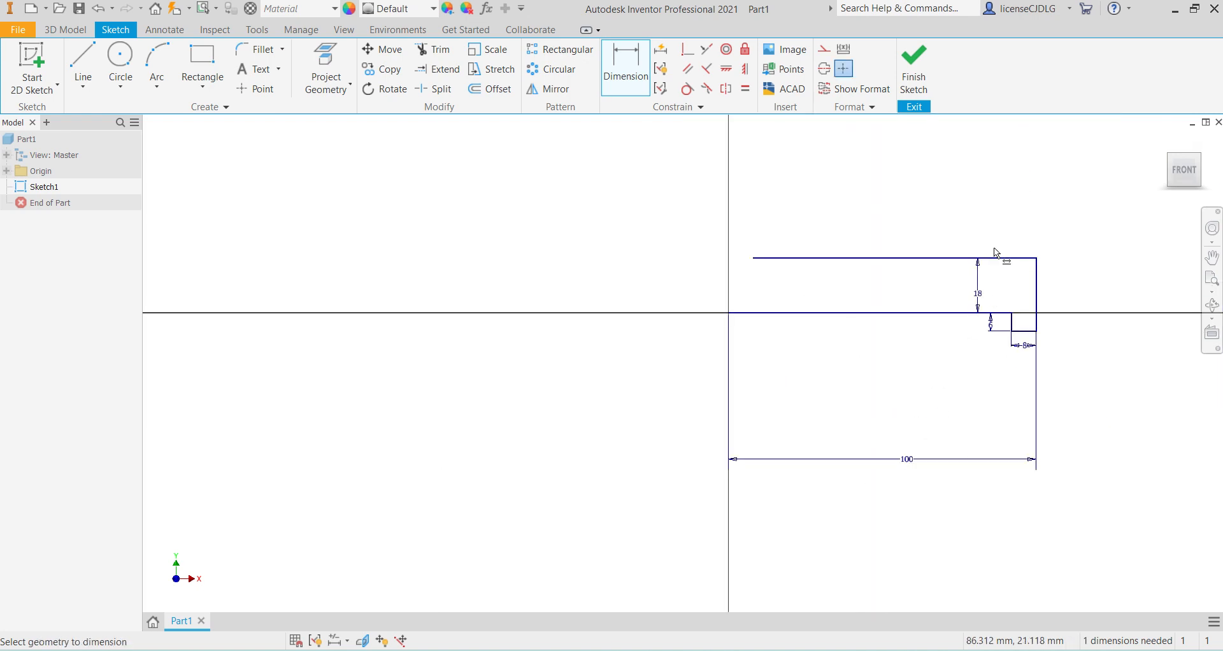
scroll(1020, 420, "up", 2)
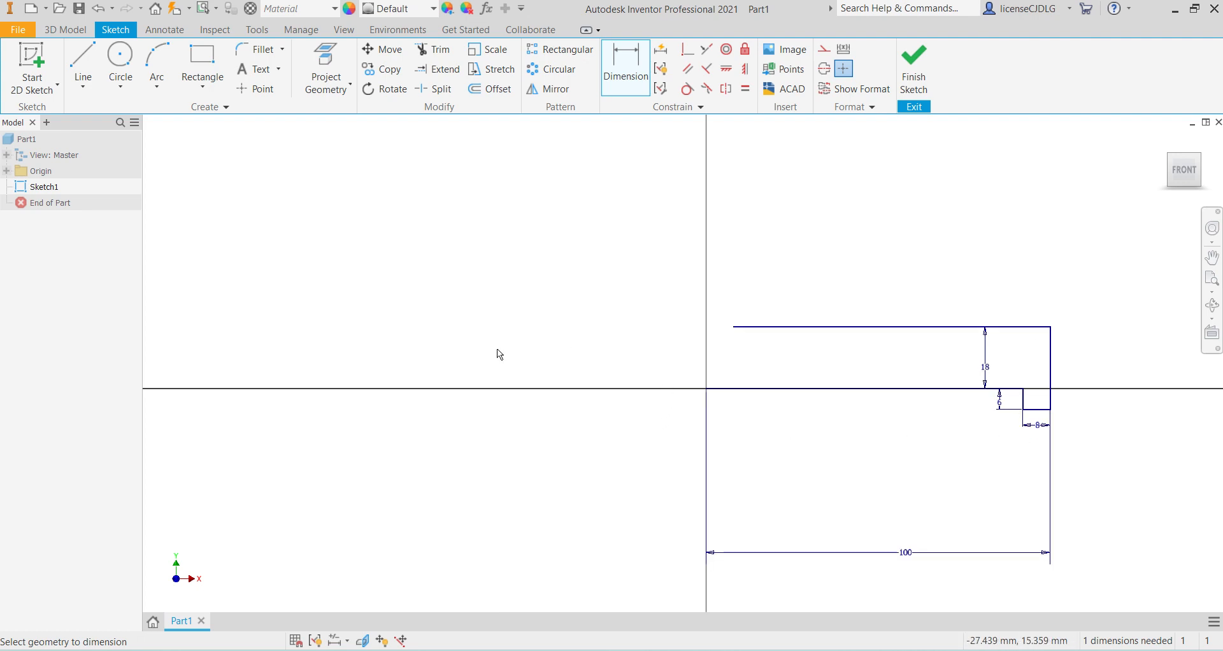
left_click(120, 61)
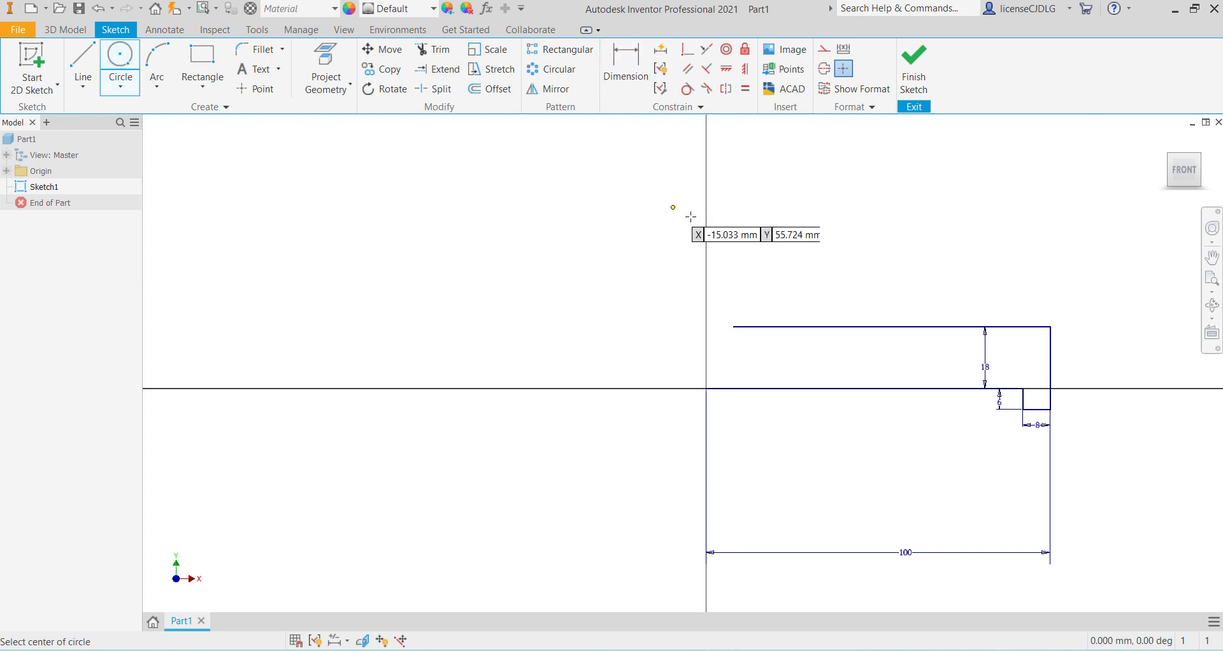
left_click(704, 263)
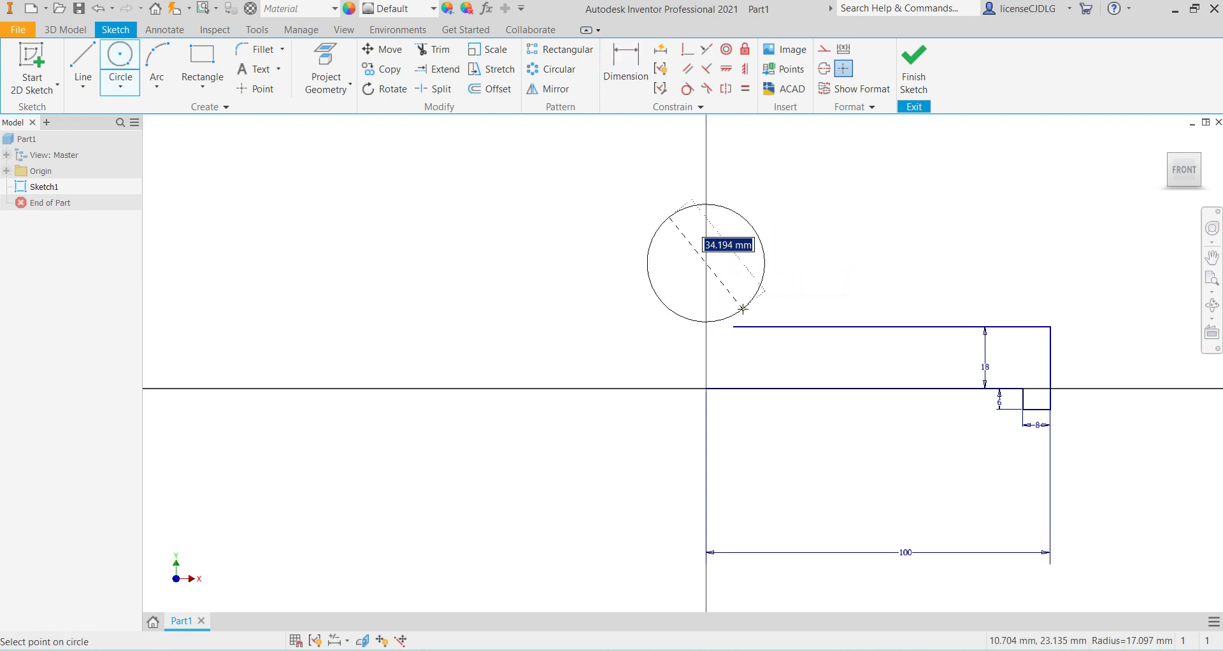
left_click(743, 309)
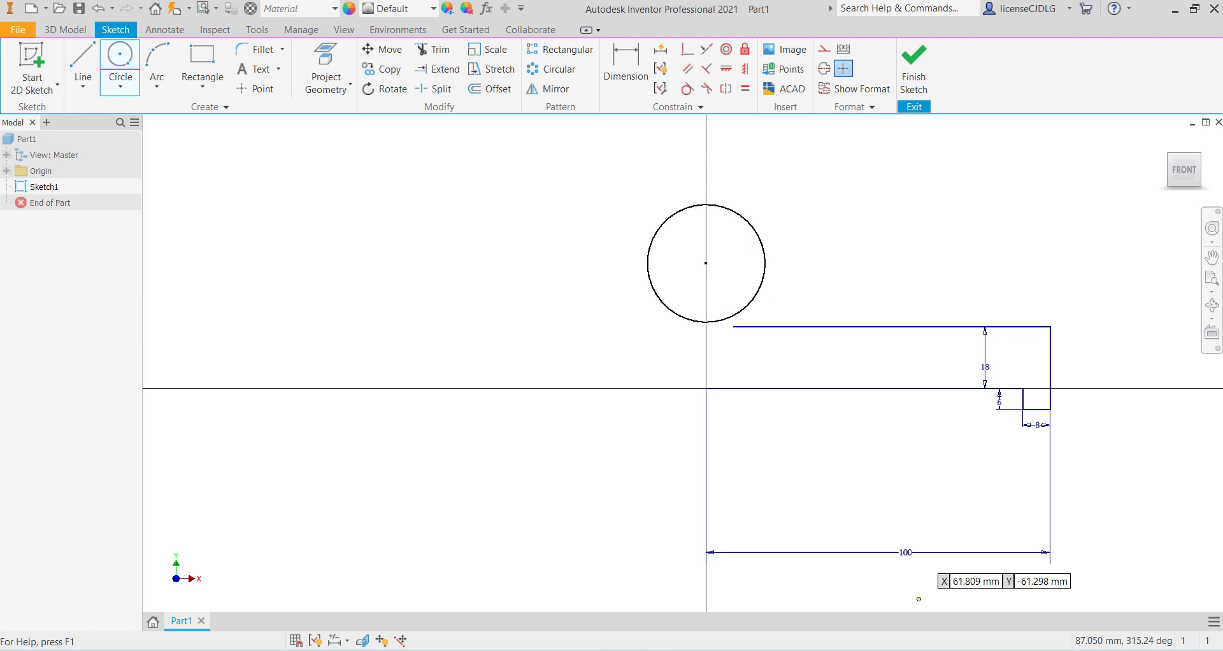
Step: Check the hole size on the sk7.JPG drawing and sketch a concentric circle about 14 mm in diameter inside the existing circle
left_click(833, 649)
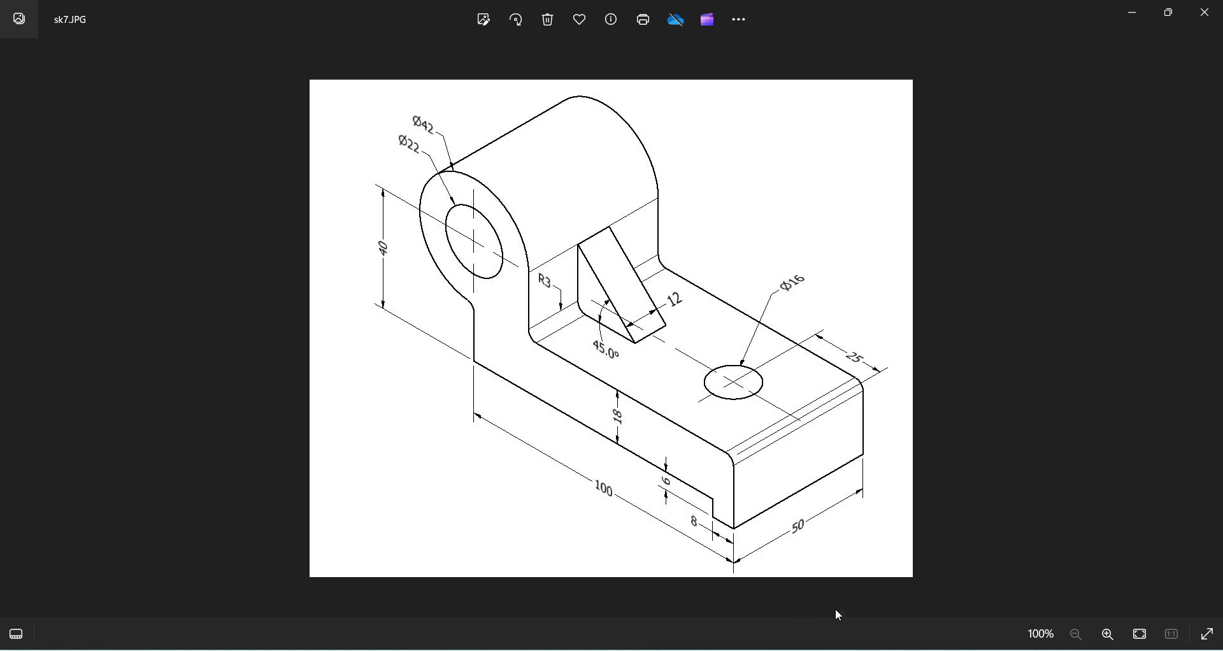
left_click(924, 650)
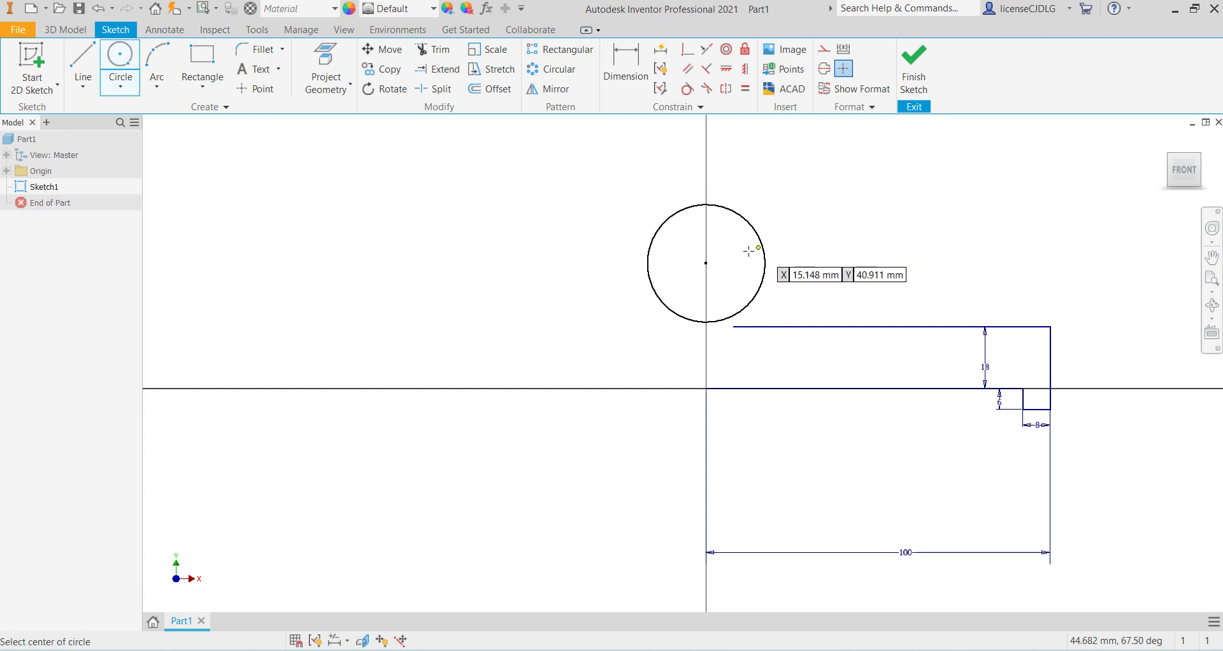
left_click(706, 264)
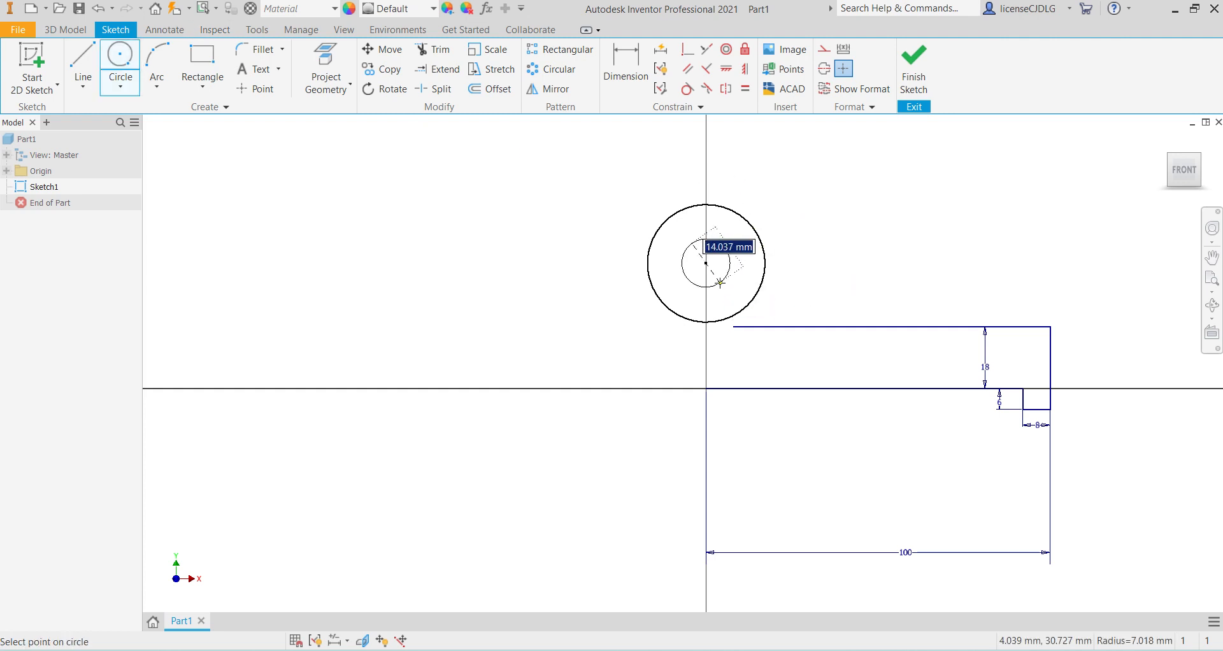
left_click(729, 271)
Step: Dimension the outer circle's diameter at 42 mm
key("d")
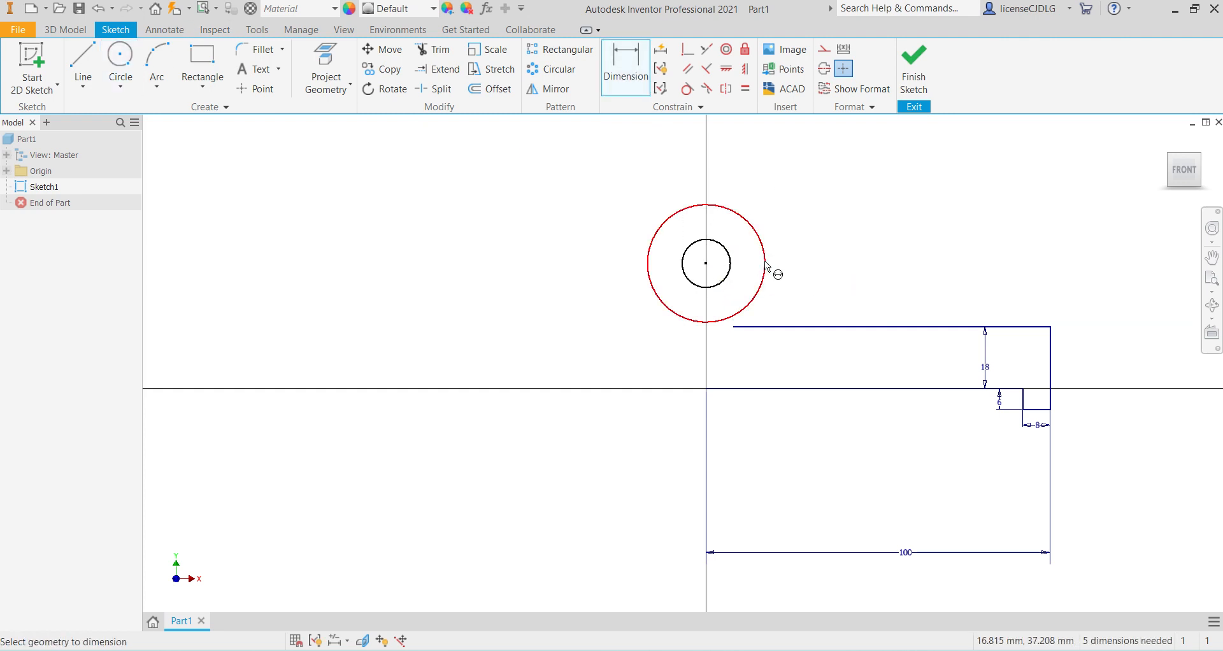
left_click(764, 264)
left_click(809, 227)
type("42")
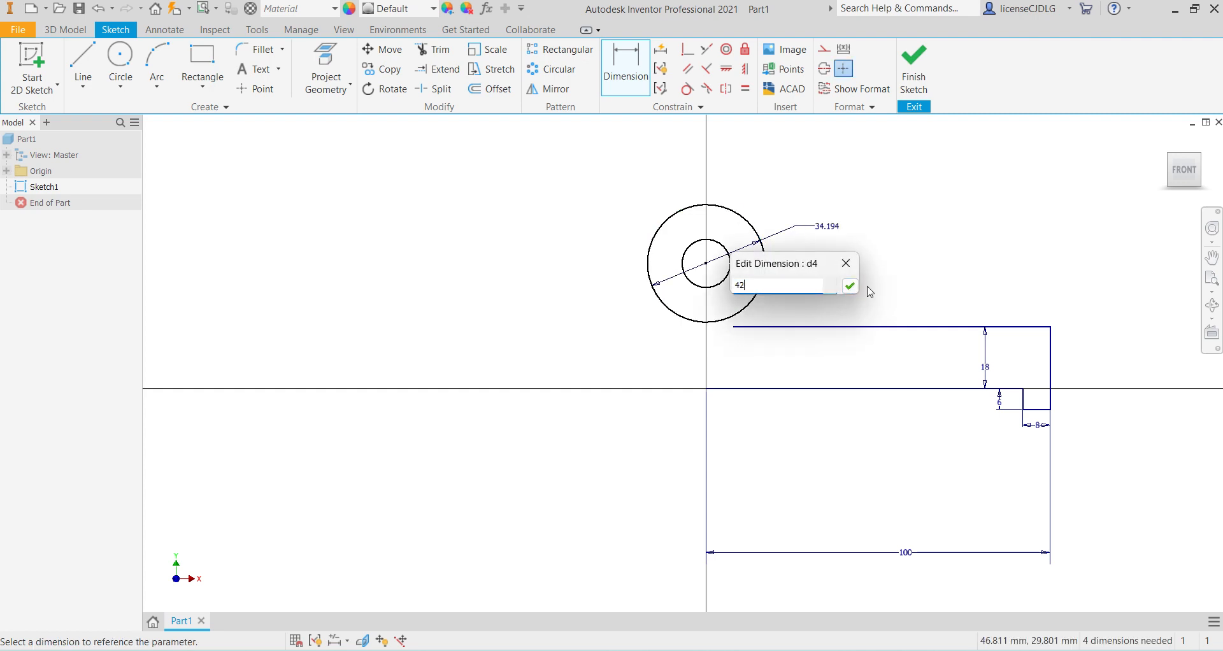
key("Return")
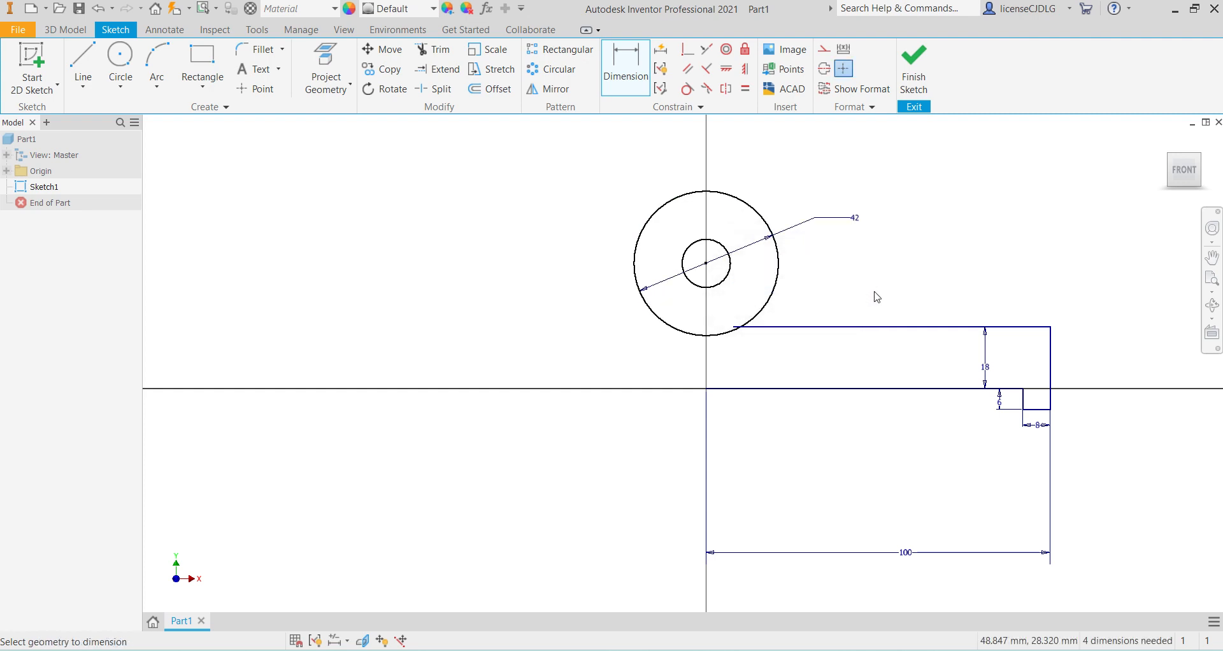
Step: Dimension the inner circle's diameter at 22 mm
left_click(730, 271)
left_click(774, 272)
type("22")
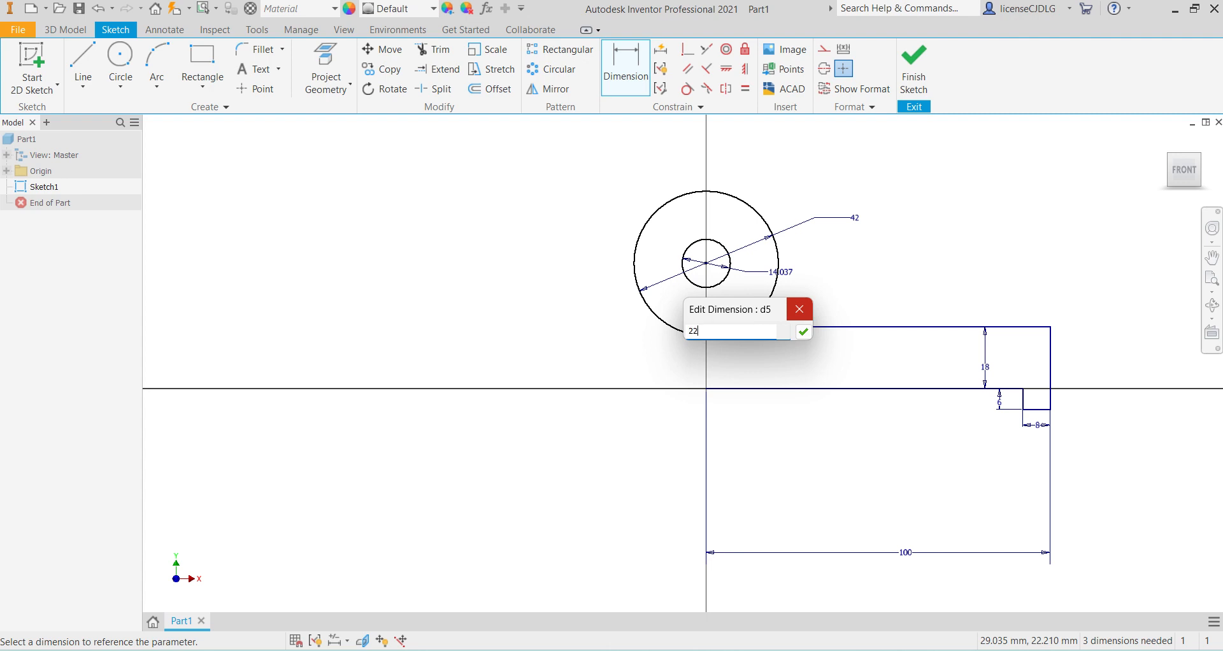
key("Return")
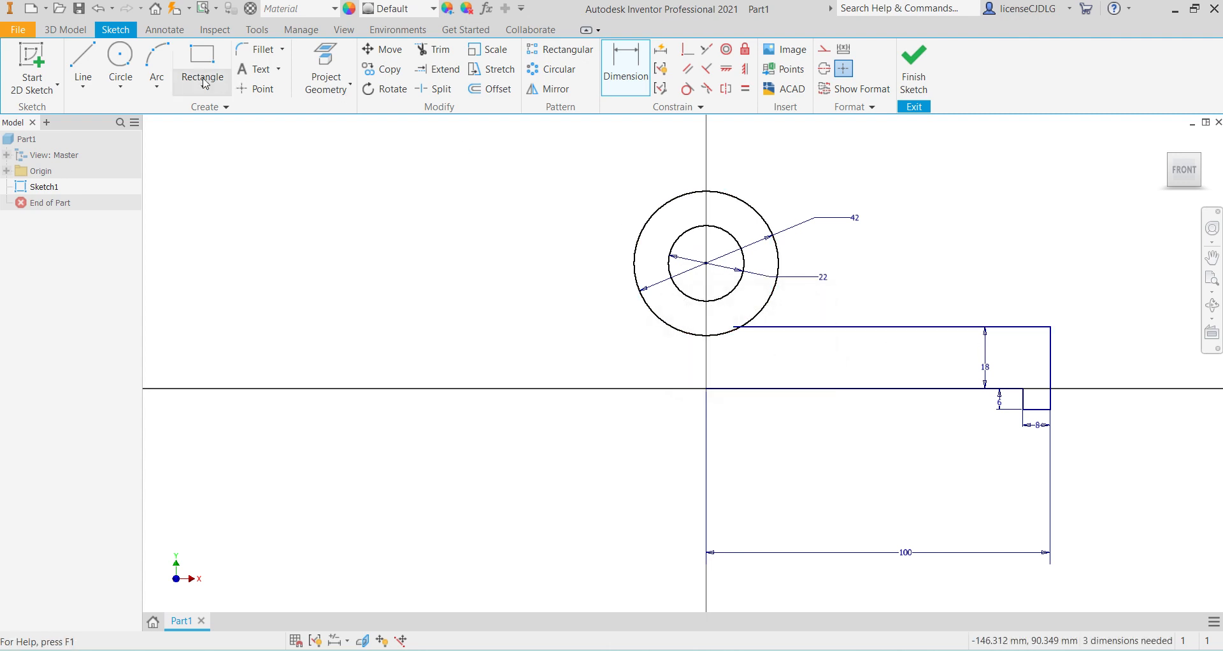
Step: Draw vertical lines from the origin up to the outer circle's lowest point and from its right quadrant about 18 mm down to the top line
left_click(83, 67)
left_click(707, 388)
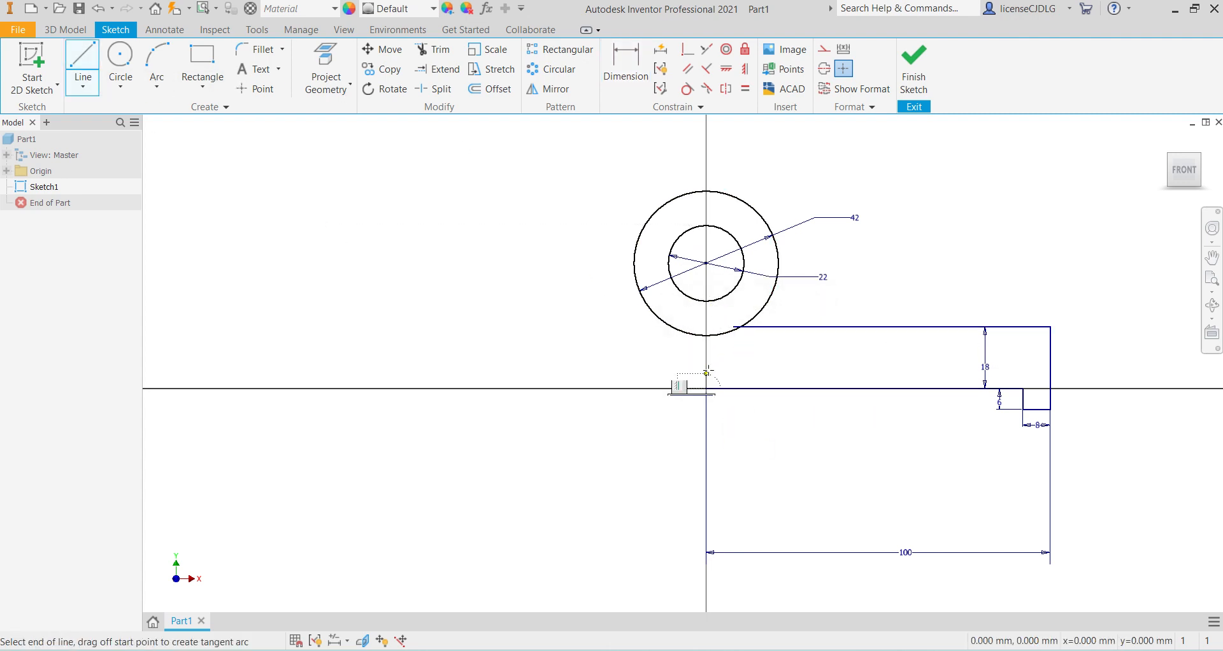
double_click(707, 335)
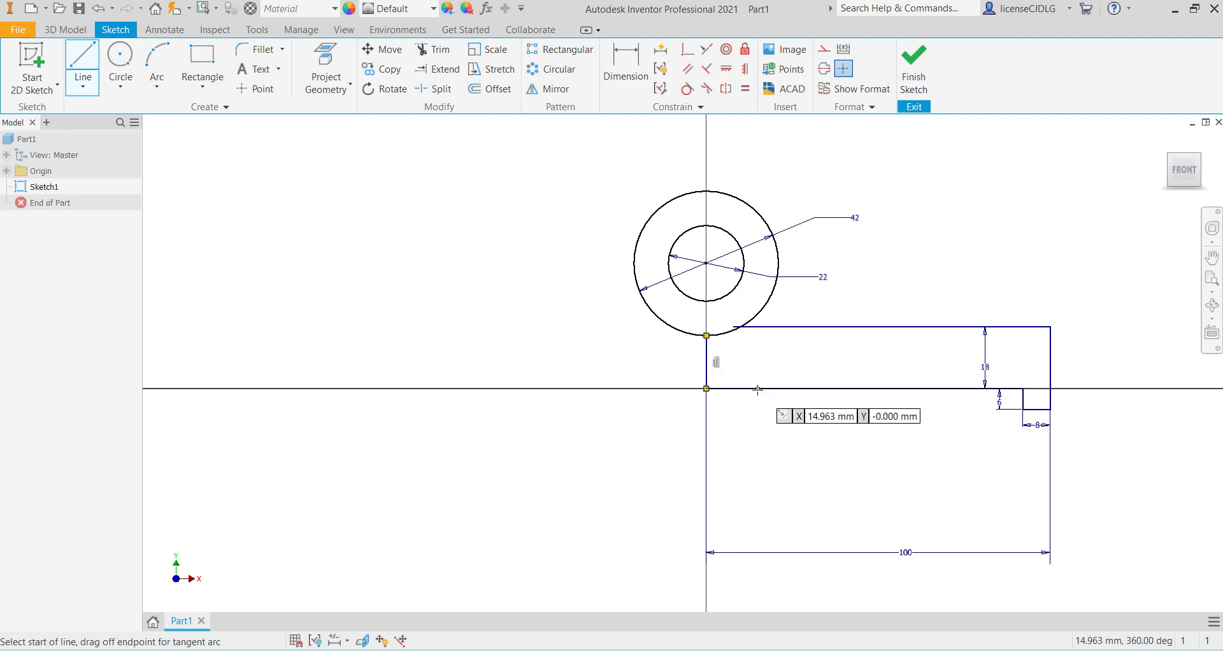
left_click(779, 262)
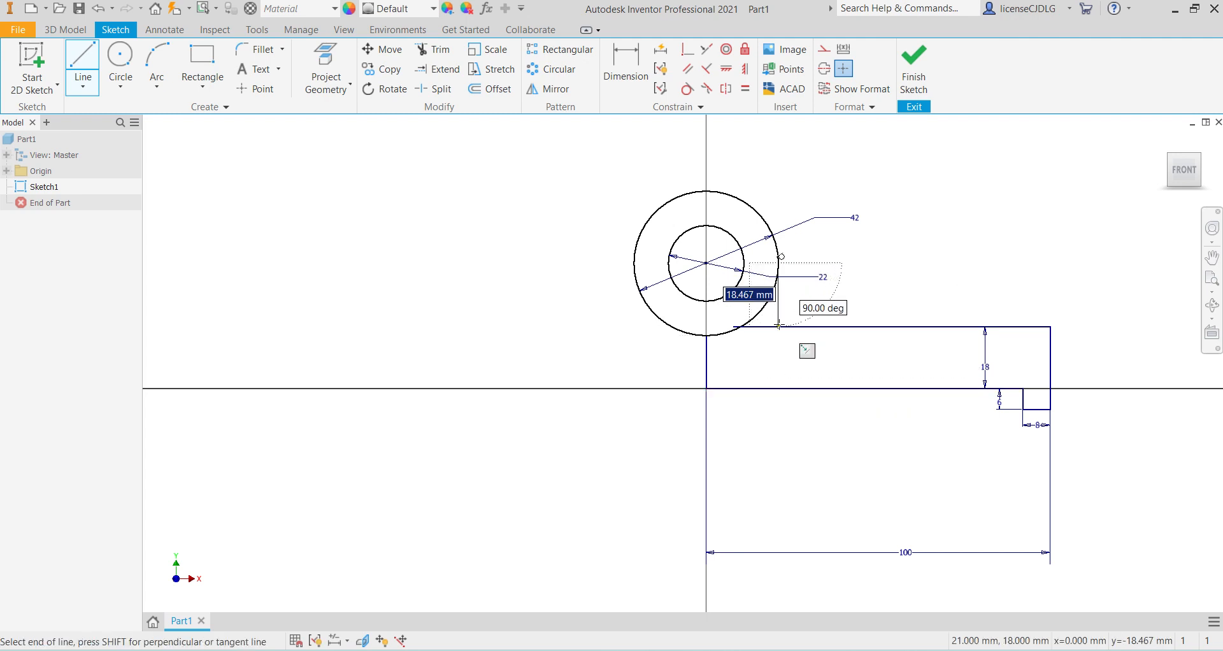
double_click(779, 327)
key("Escape")
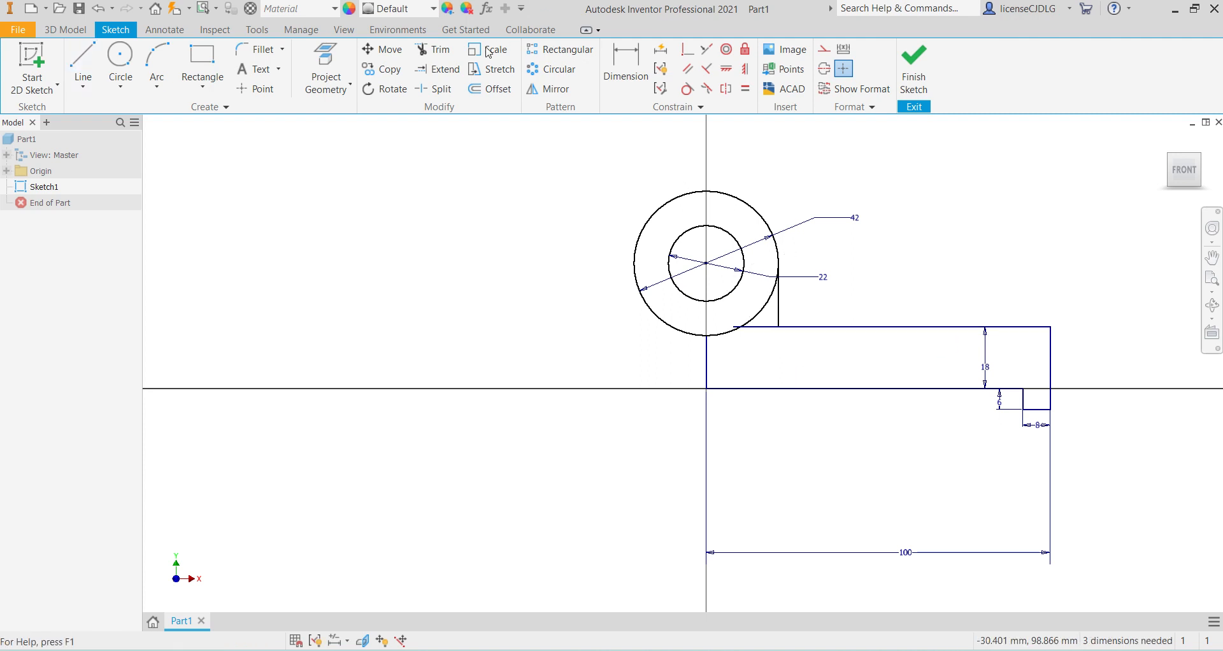
Step: Trim the base's top line inside the new vertical line and the outer circle's lower-right arc between the two vertical lines
left_click(428, 51)
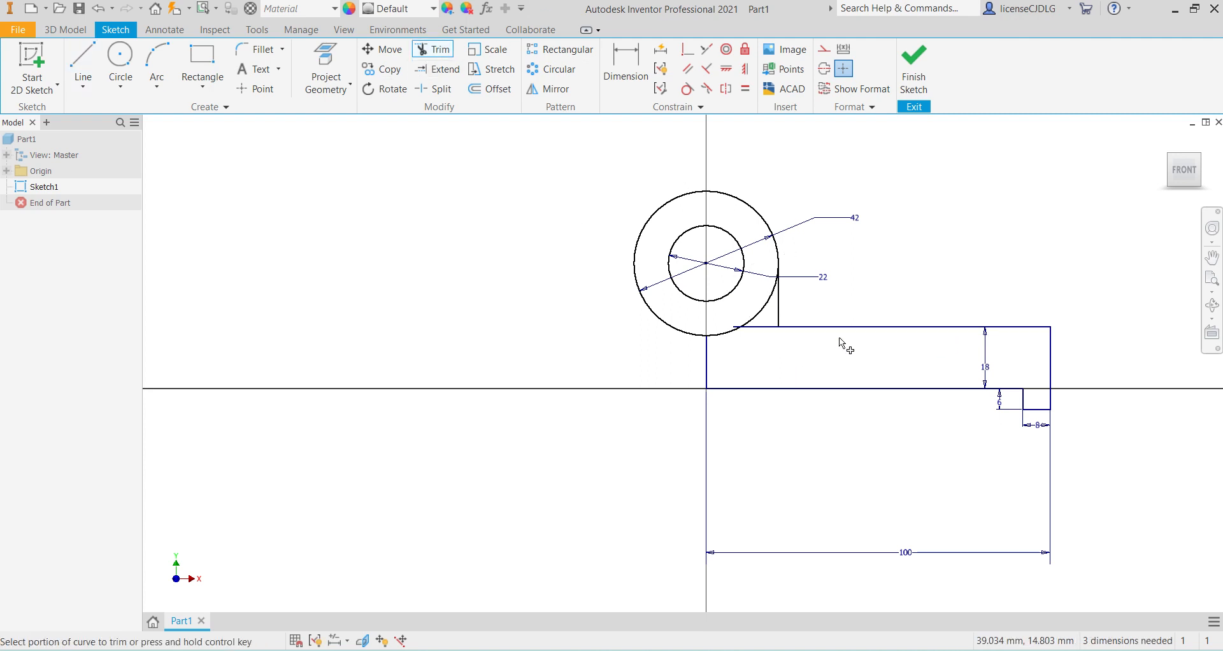
left_click(757, 328)
left_click(755, 317)
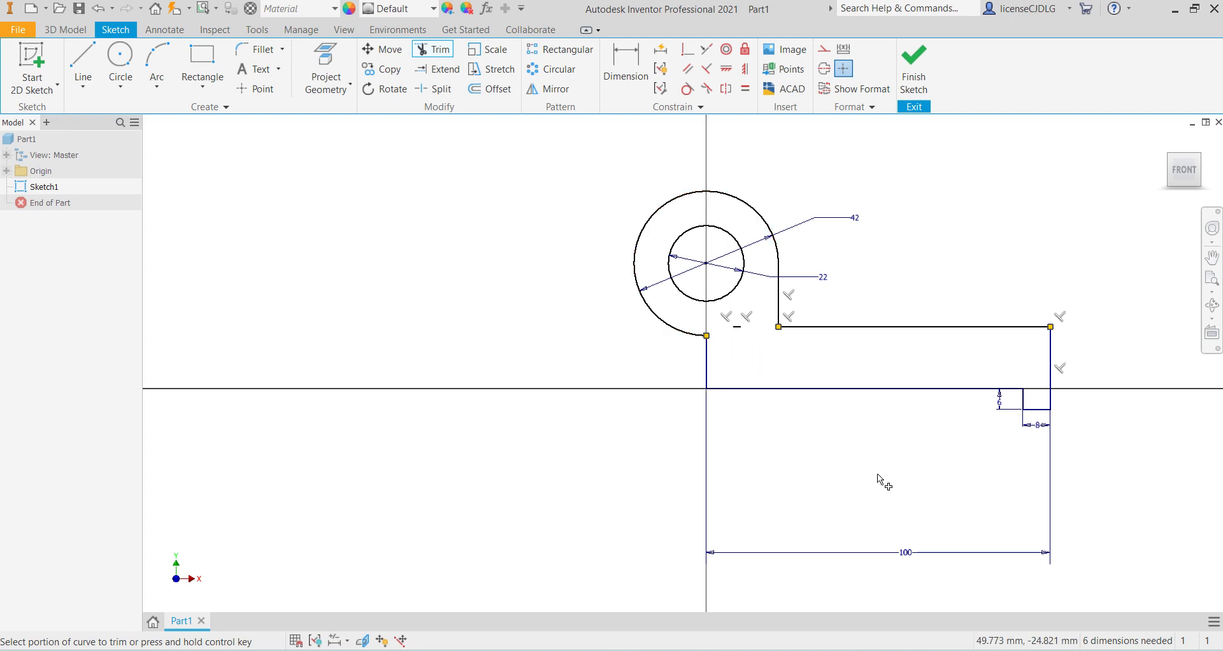
key("Escape")
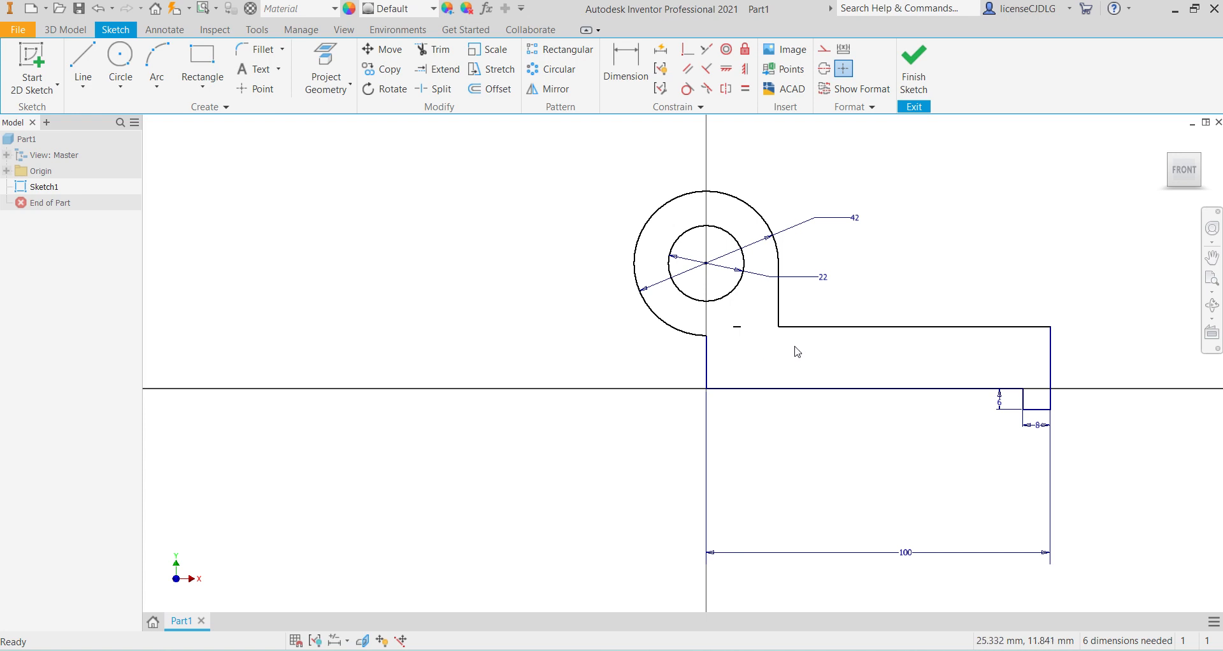
Step: Dimension the circle centre's height above the baseline at 40 mm, checking the value on the sk7.JPG drawing
left_click(626, 67)
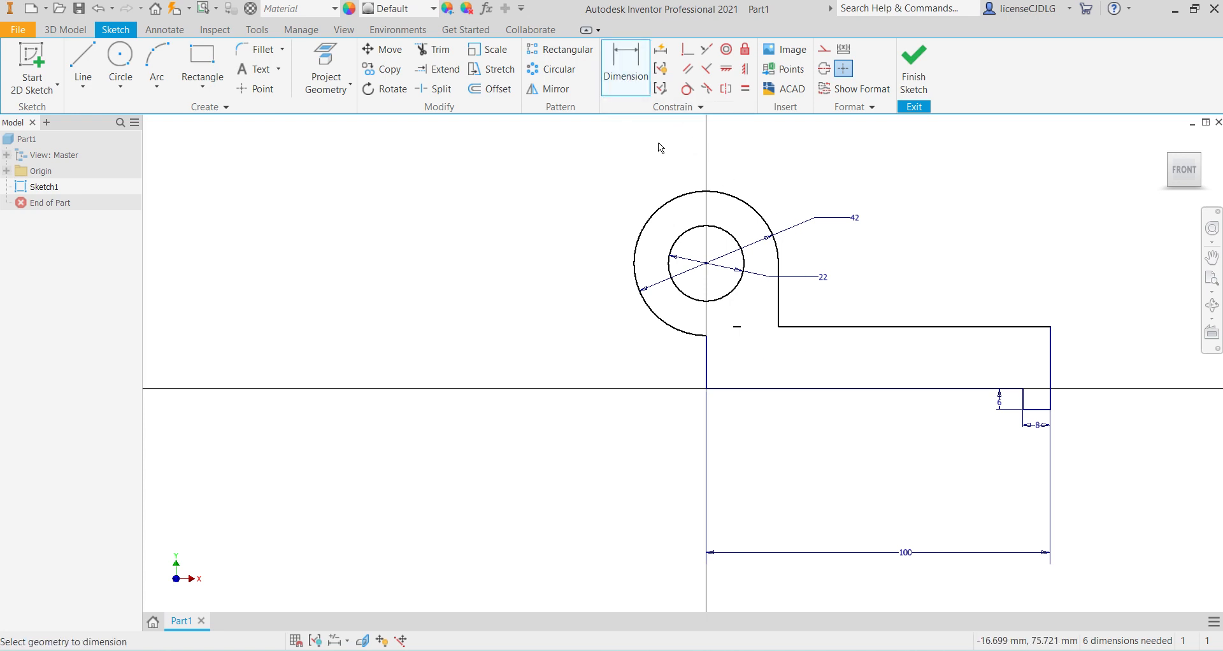
left_click(707, 265)
left_click(716, 390)
left_click(589, 343)
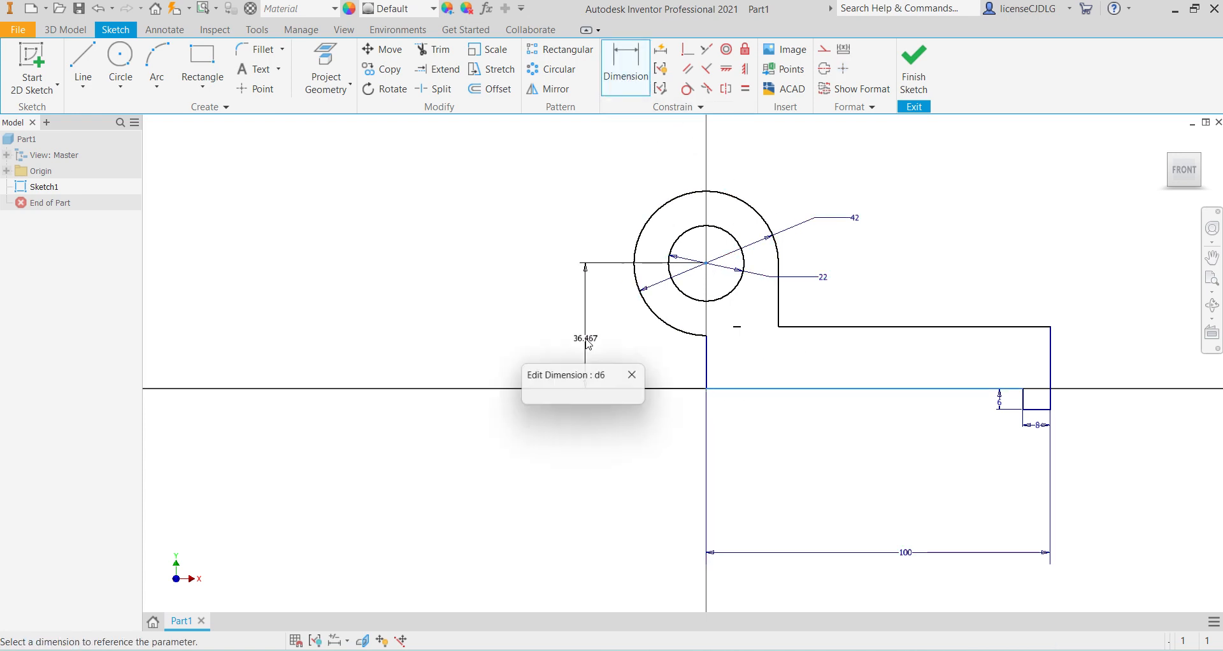
key("alt+Tab")
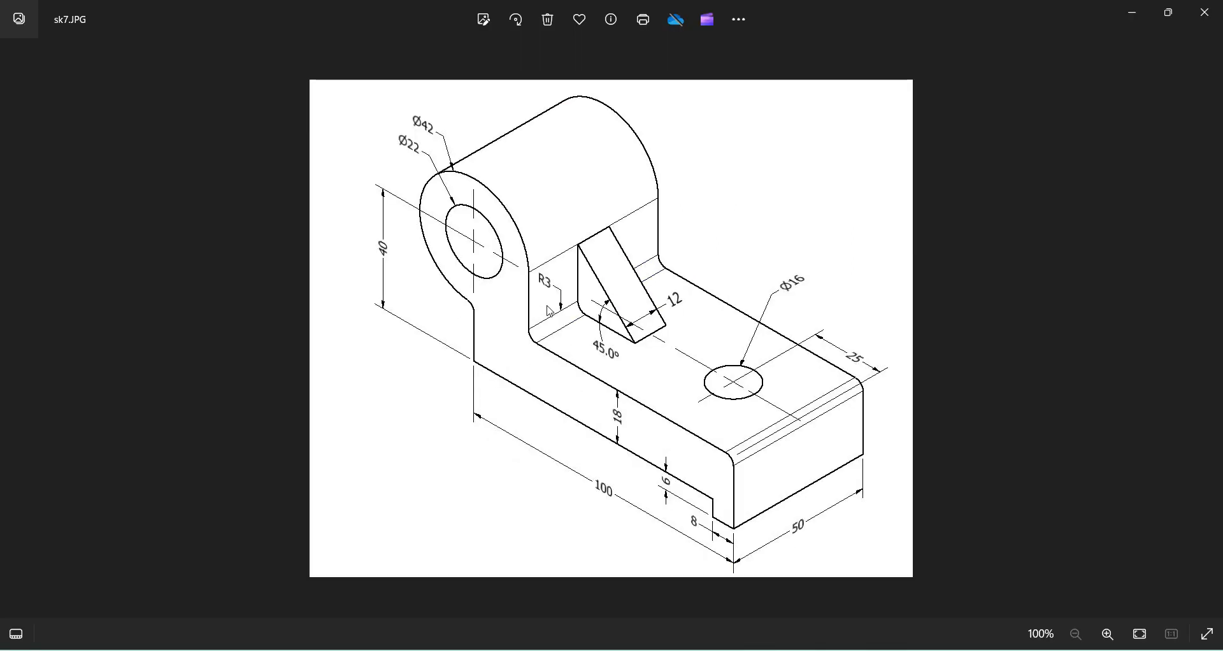
key("alt+Tab")
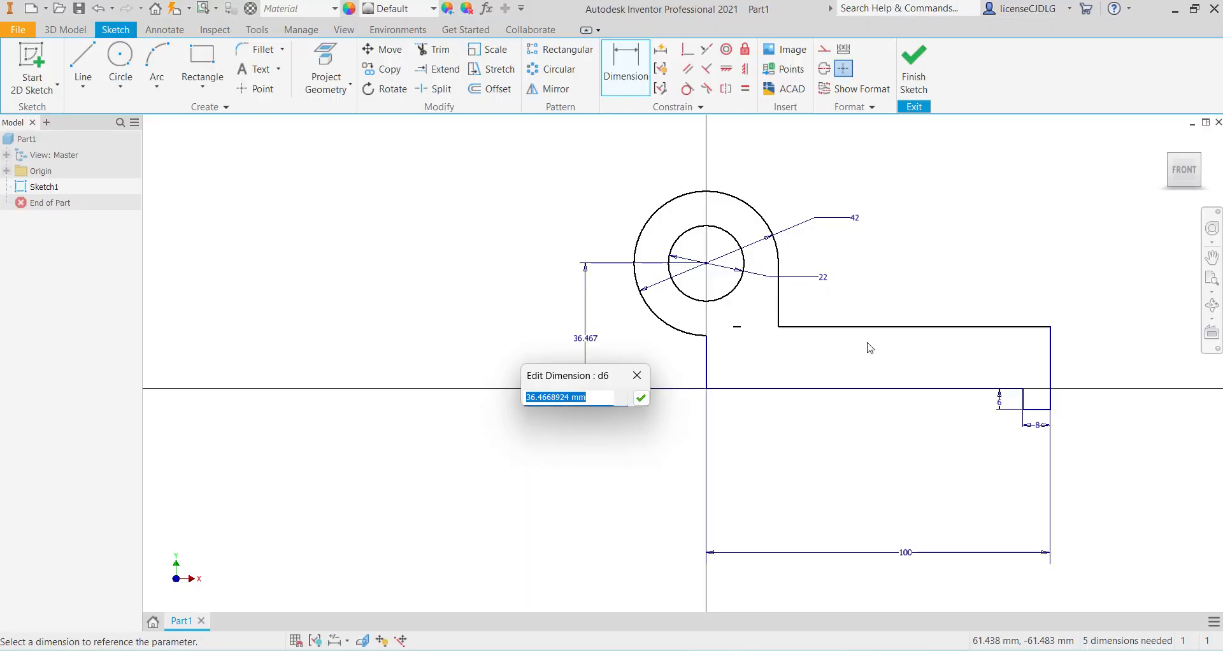
type("40")
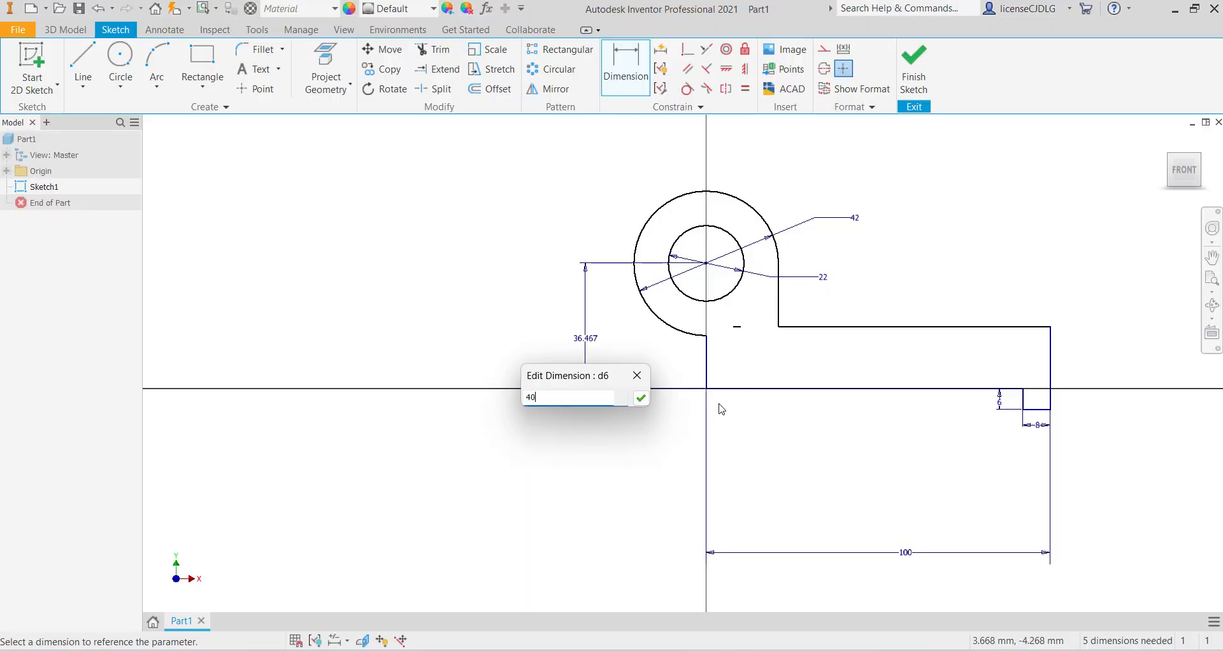
key("Return")
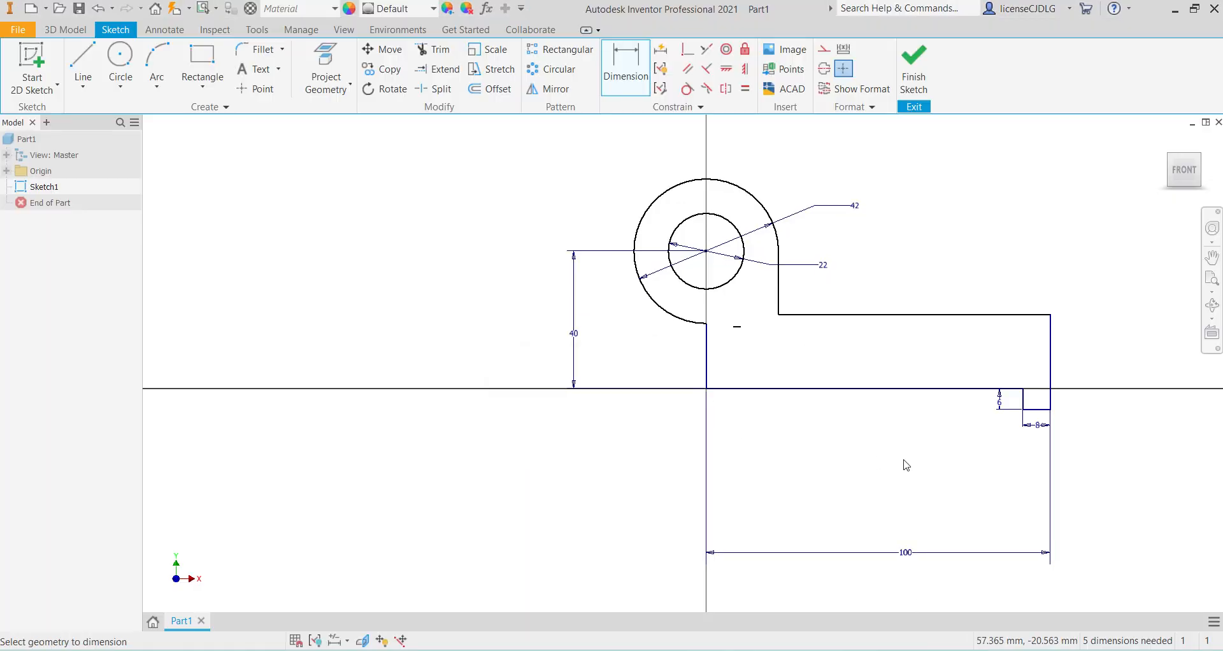
key("Escape")
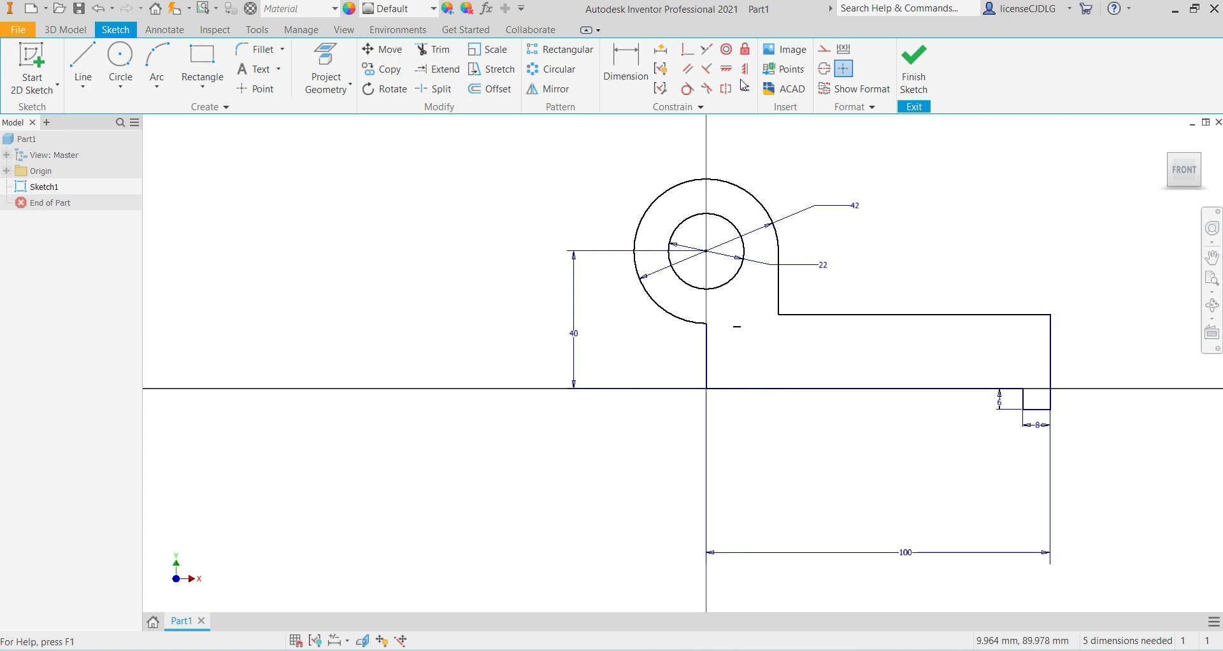
Step: Apply a vertical constraint between the circles' centre and the origin
left_click(746, 69)
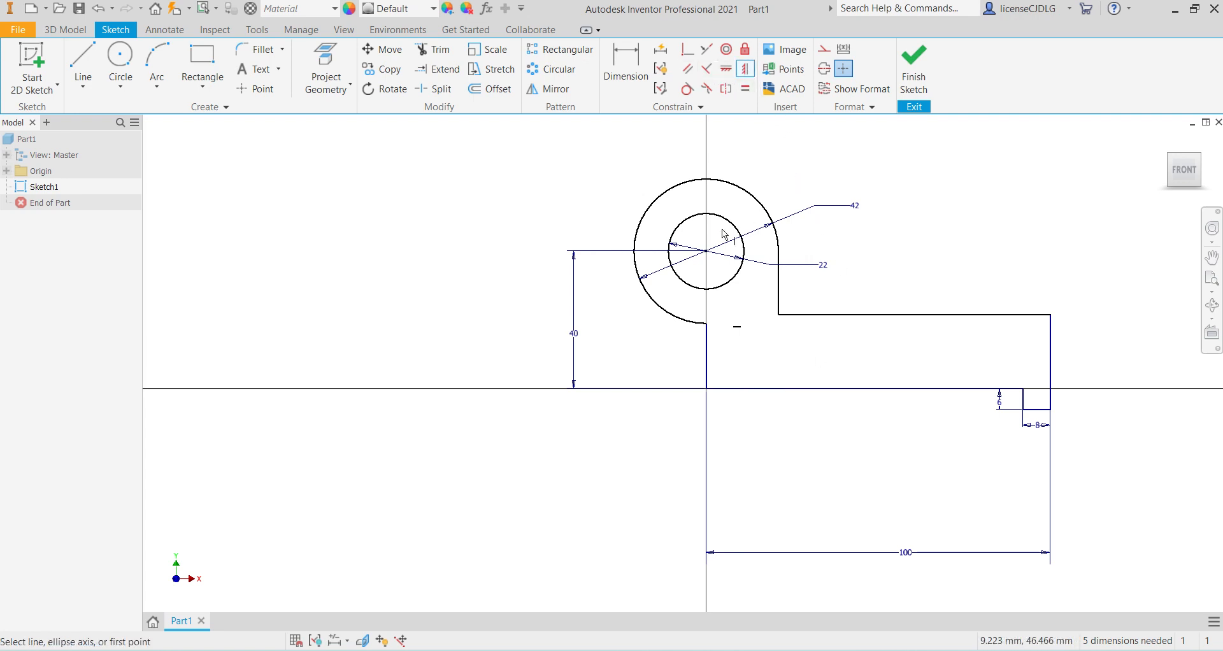
left_click(706, 253)
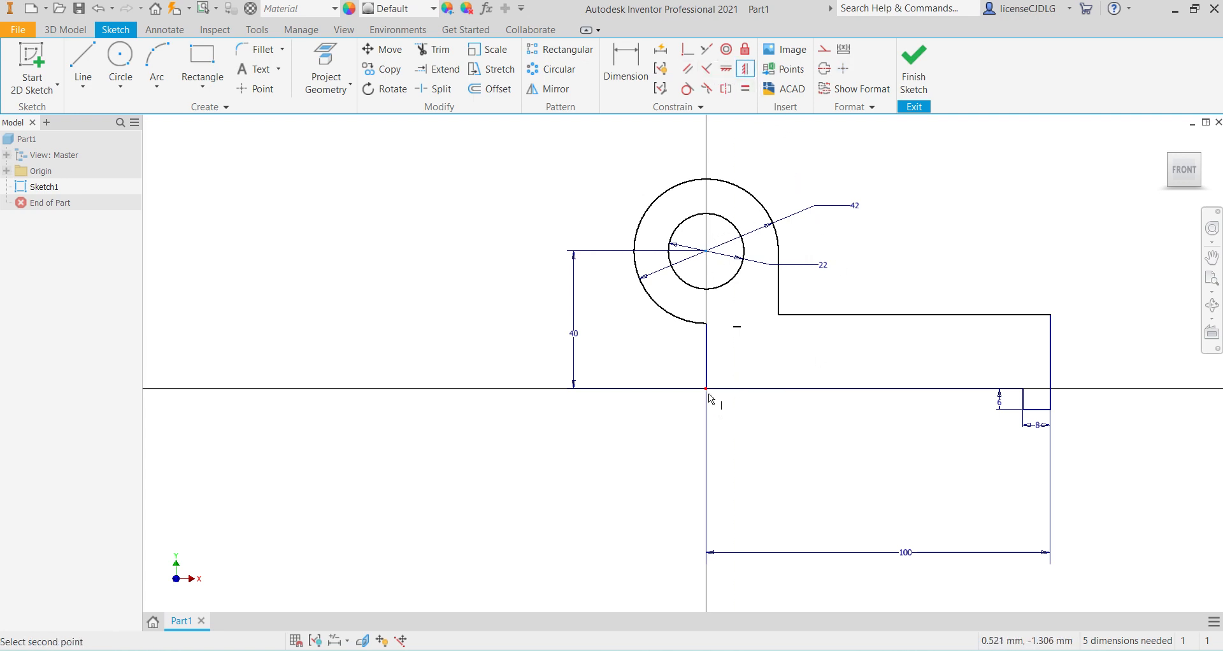
left_click(708, 393)
left_click(707, 252)
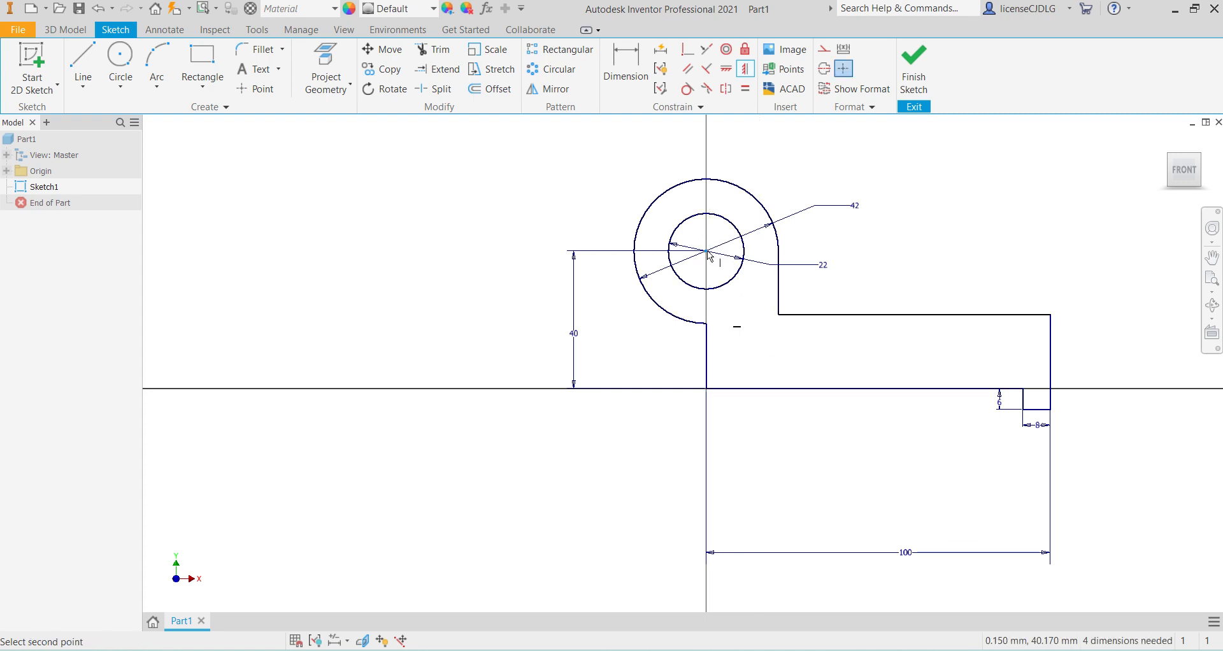
left_click(708, 391)
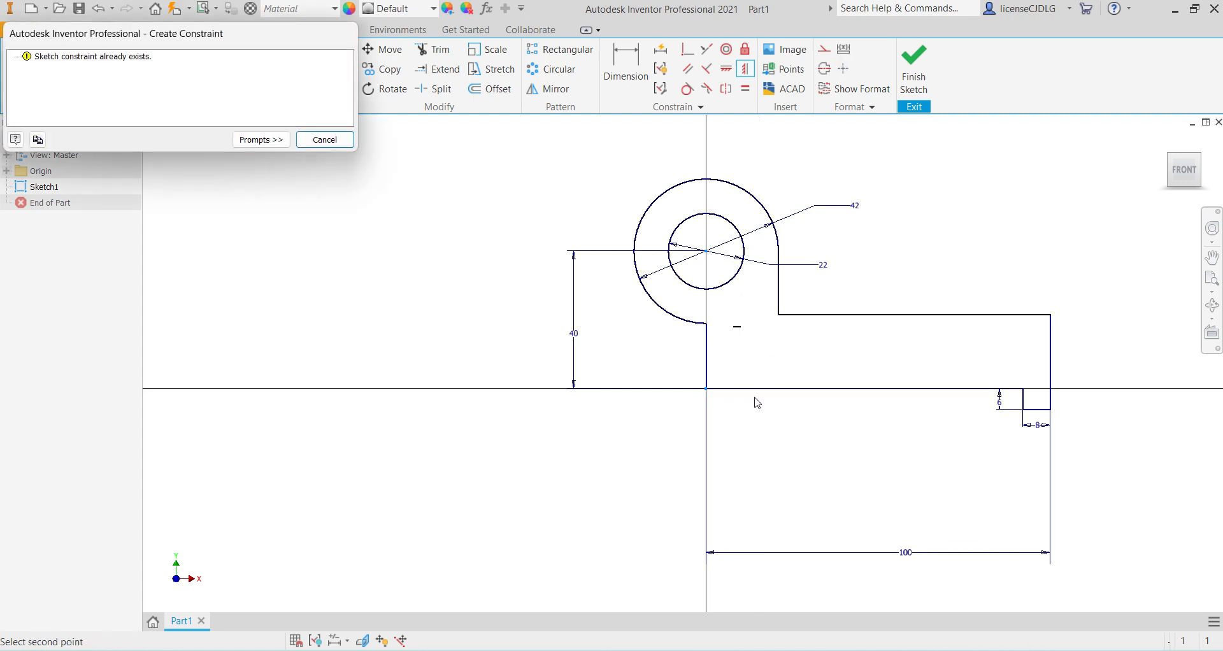
key("Escape")
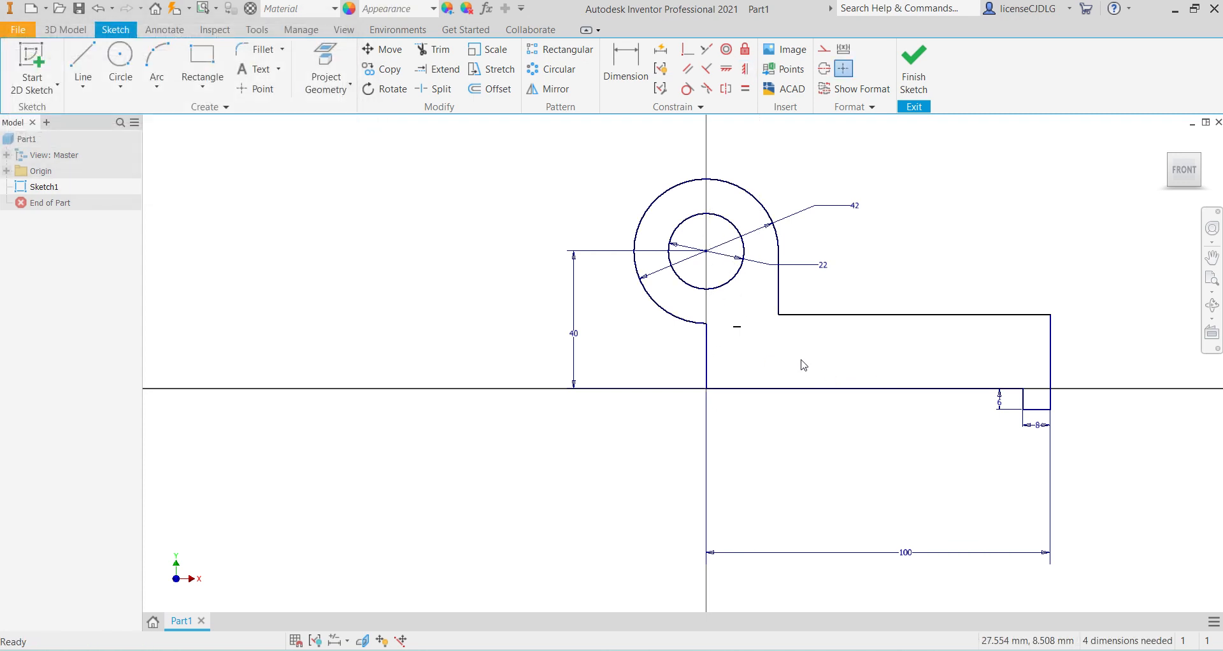
left_click(745, 68)
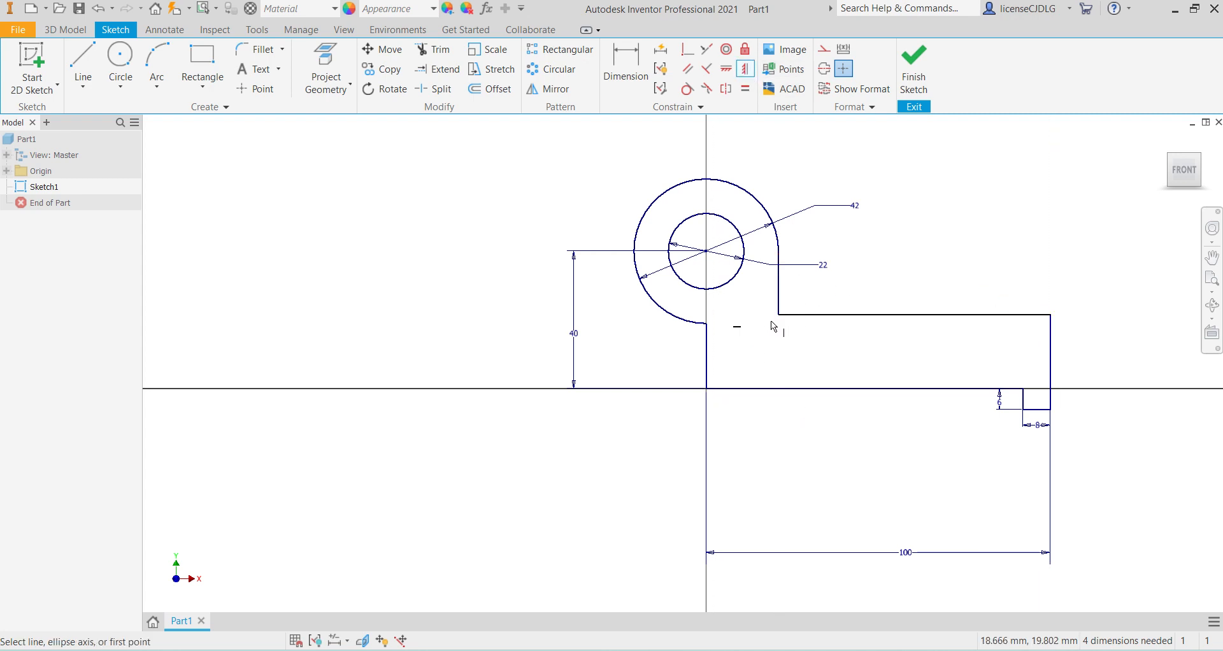
left_click(730, 72)
left_click(708, 390)
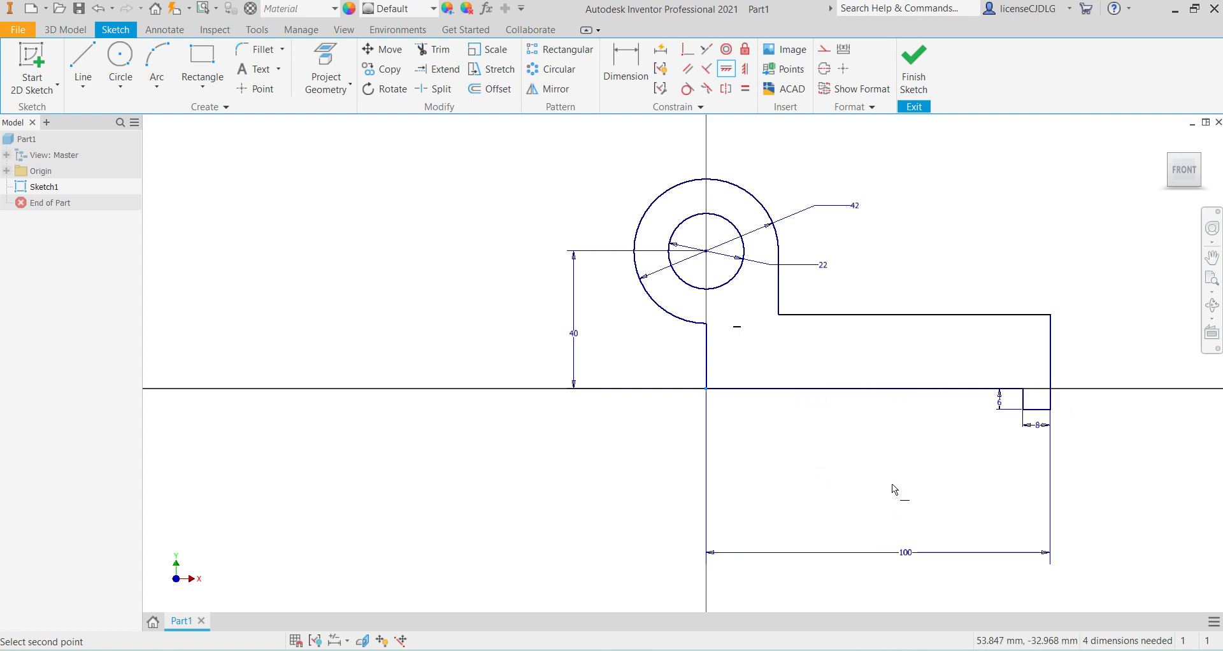
key("Escape")
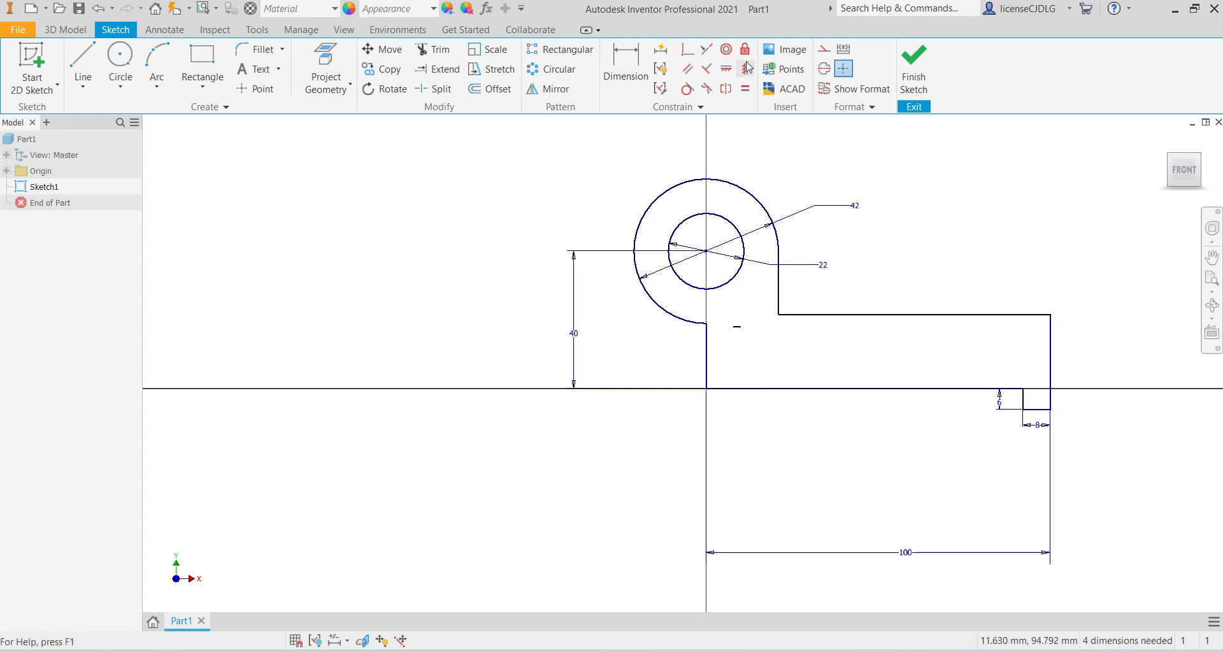
left_click(733, 70)
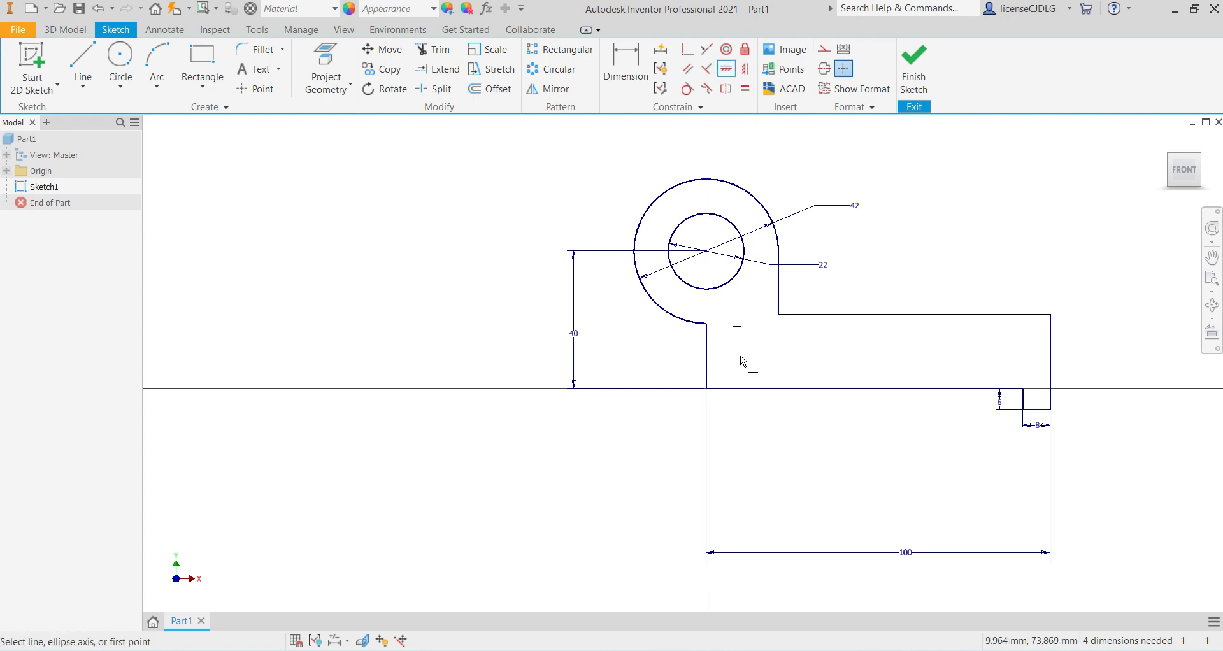
left_click(708, 394)
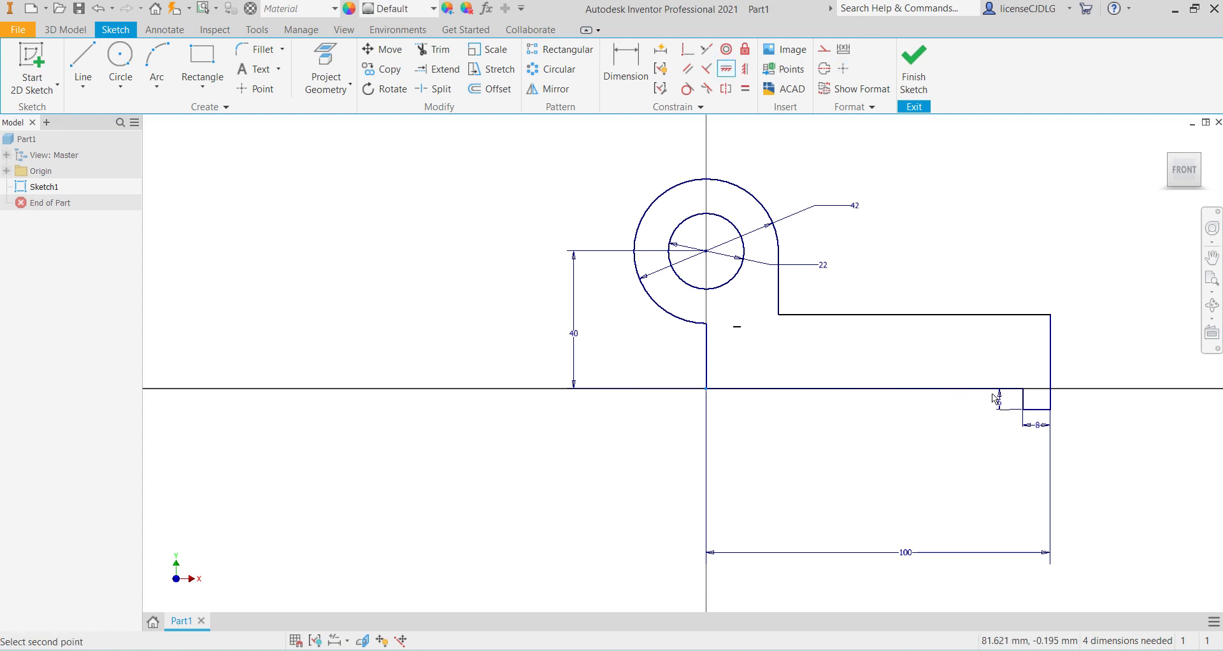
key("Escape")
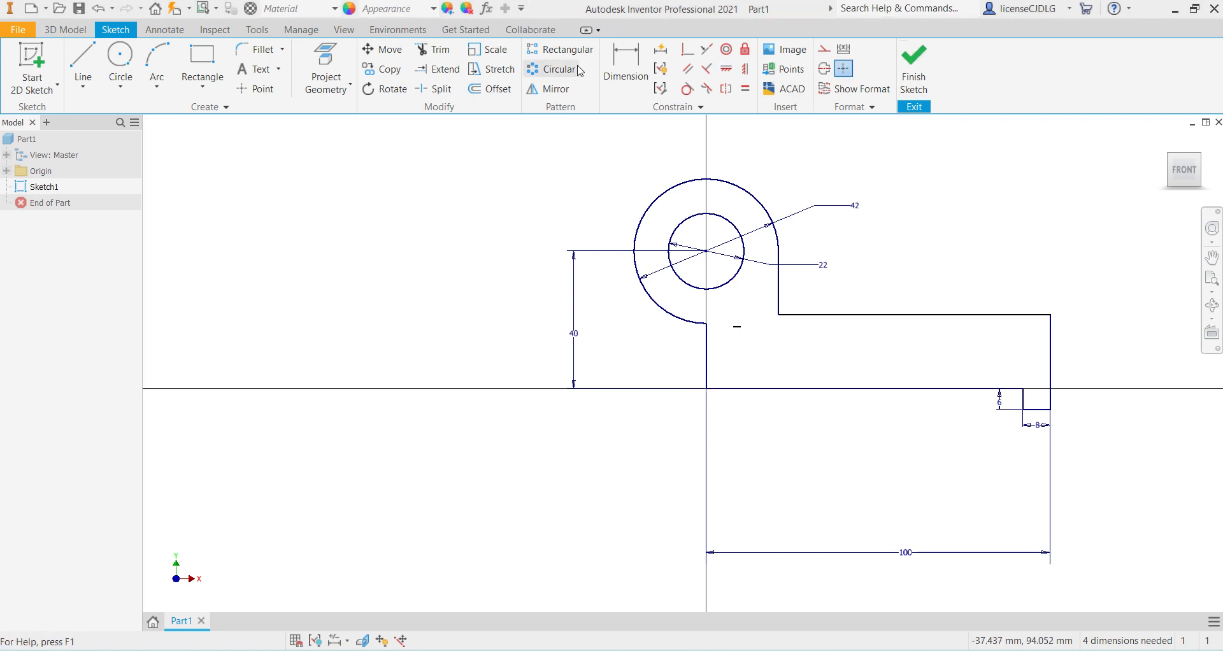
Step: Dimension the base's thickness between its top line and the baseline at 18 mm
left_click(626, 64)
left_click(924, 315)
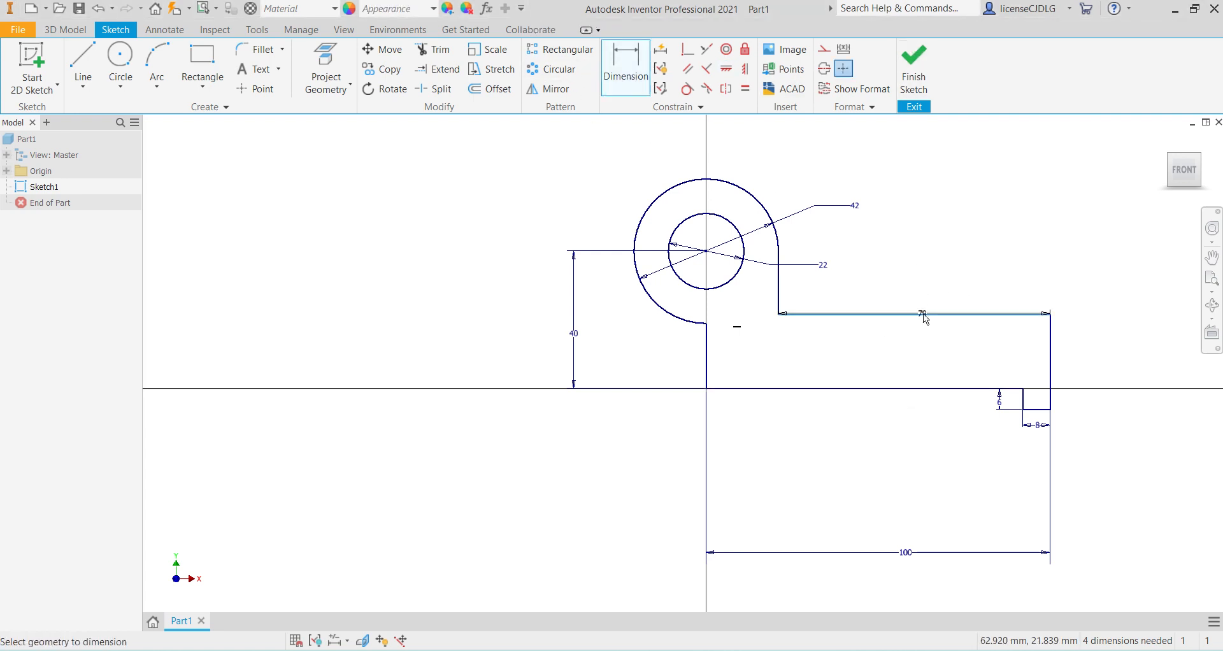
left_click(926, 389)
left_click(933, 367)
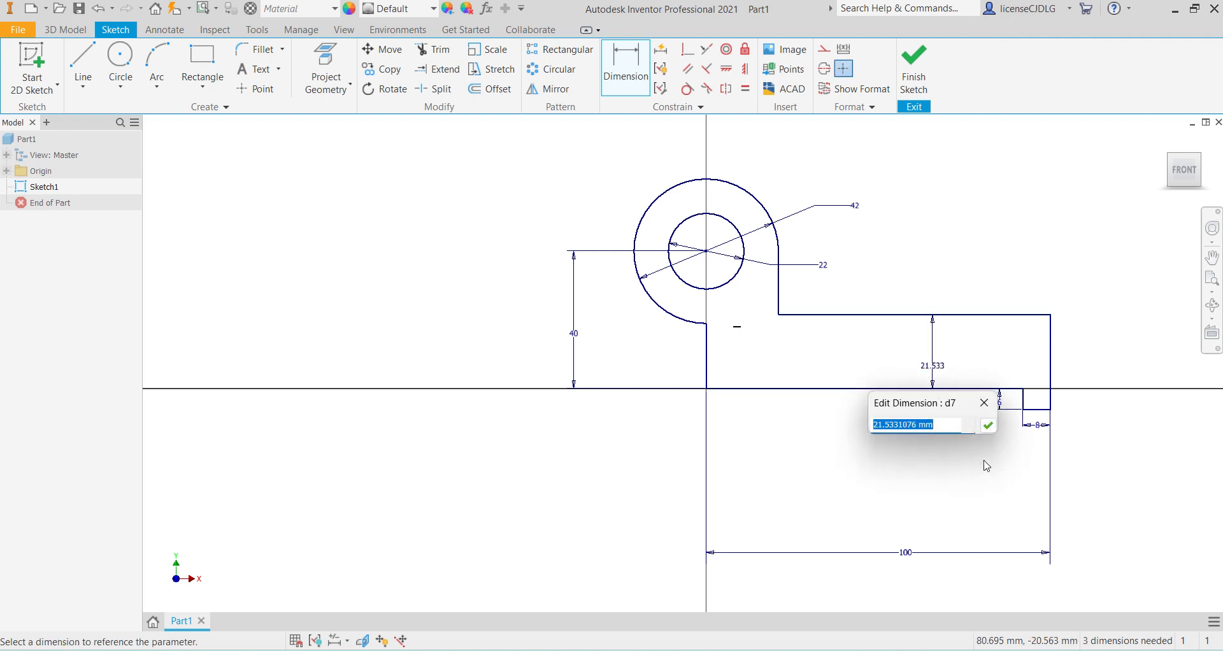
type("18")
key("Return")
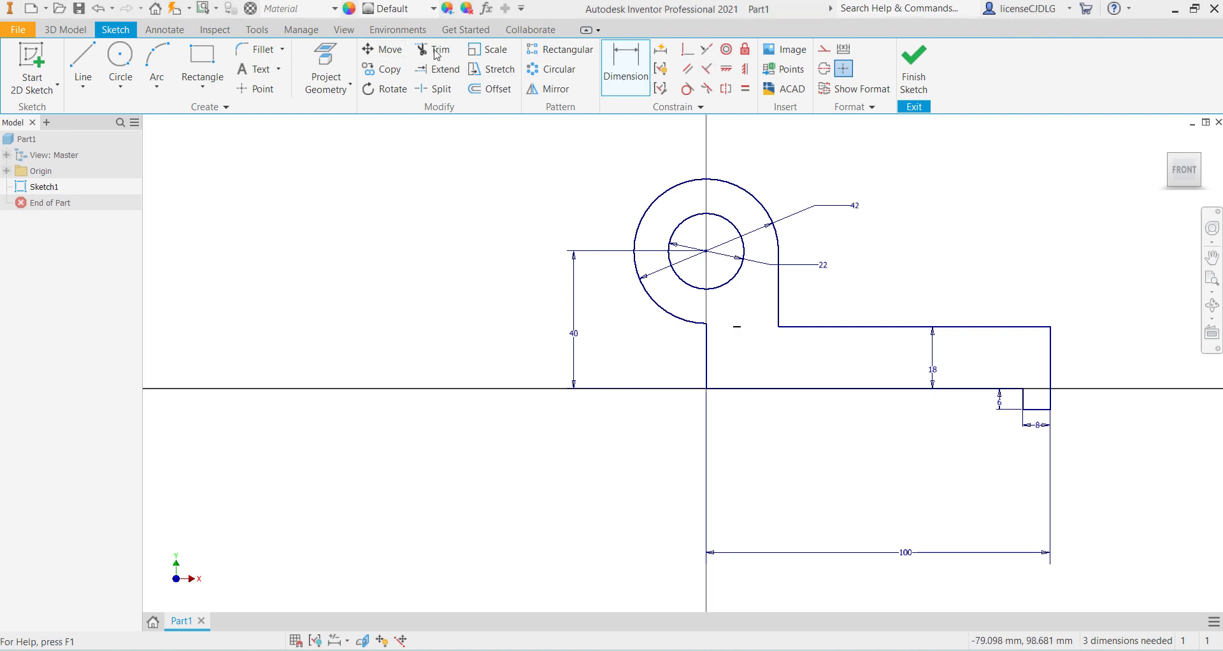
Step: Delete the stray short horizontal line left inside the profile below the circles
scroll(739, 331, "up", 5)
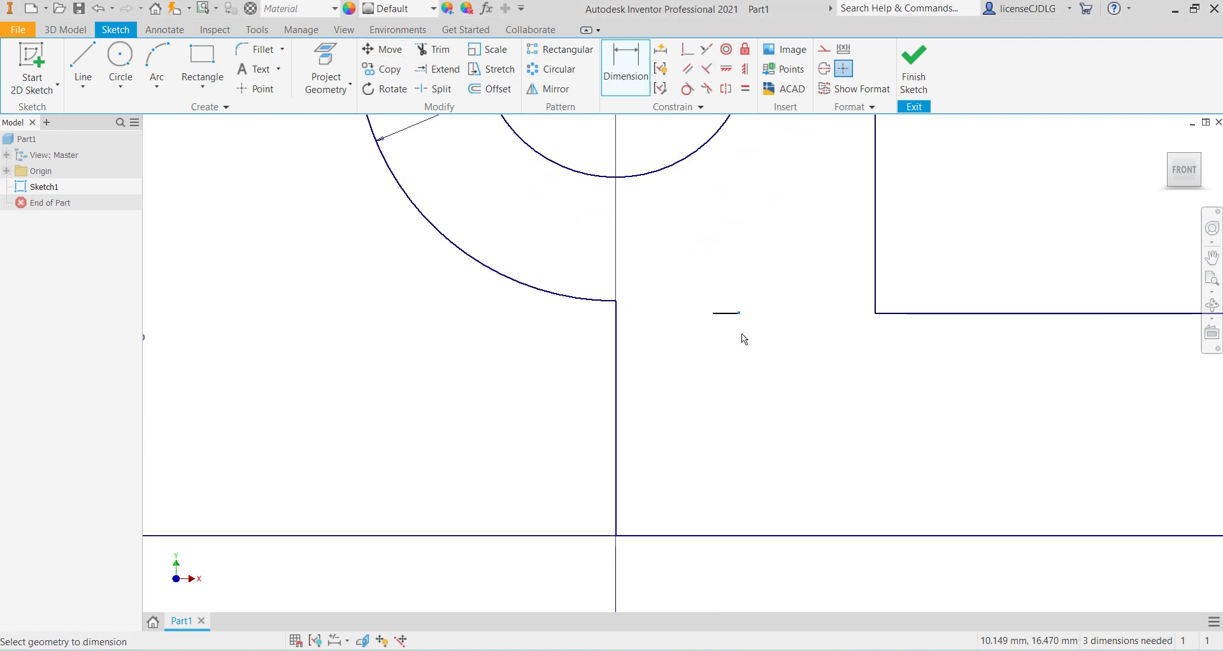
key("Escape")
left_click(726, 313)
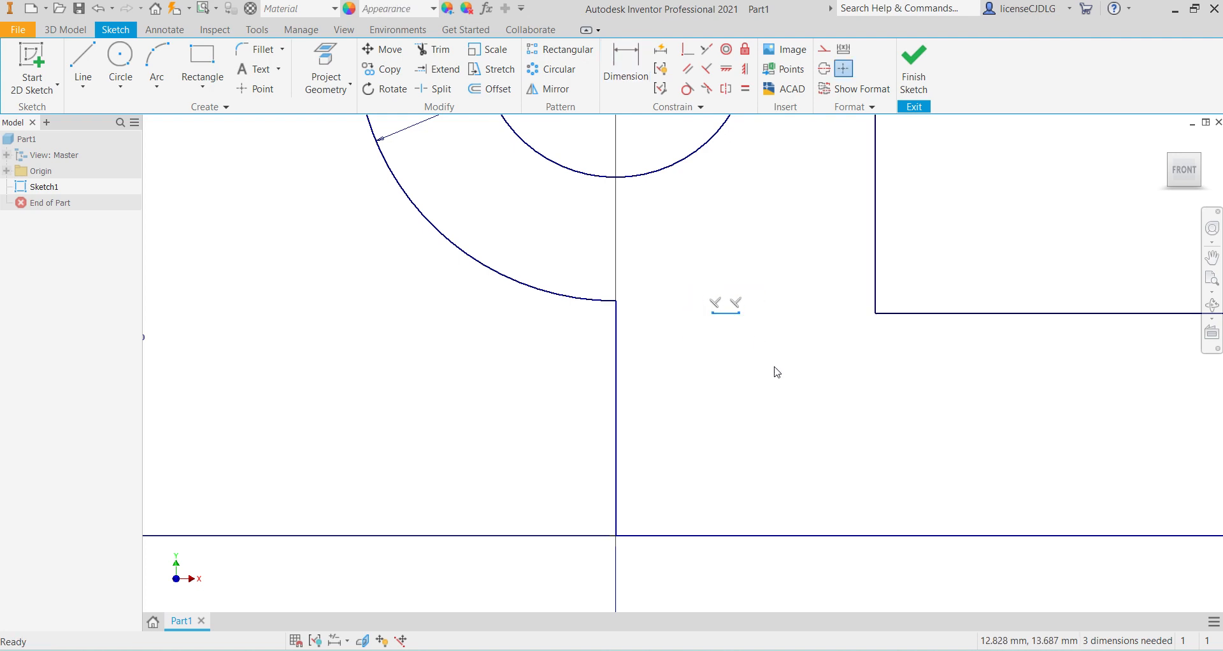
key("Delete")
scroll(688, 287, "down", 5)
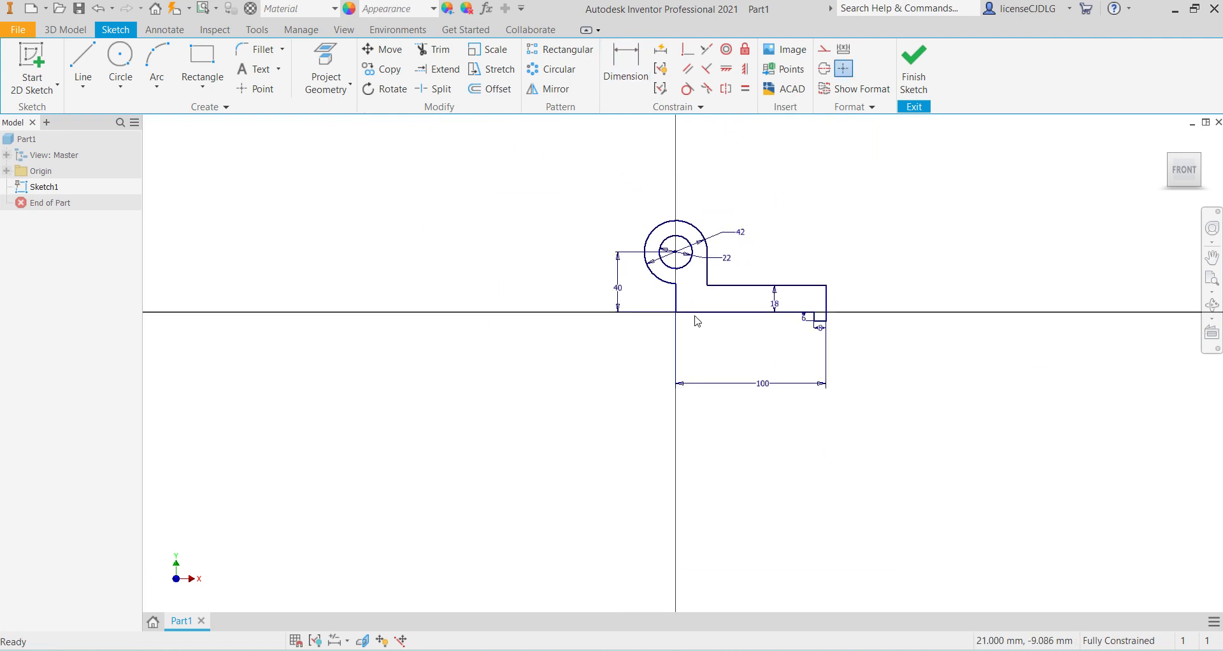
Step: Move the 100 mm length dimension and the 40 mm height dimension closer to the profile
scroll(803, 318, "up", 3)
scroll(839, 328, "down", 3)
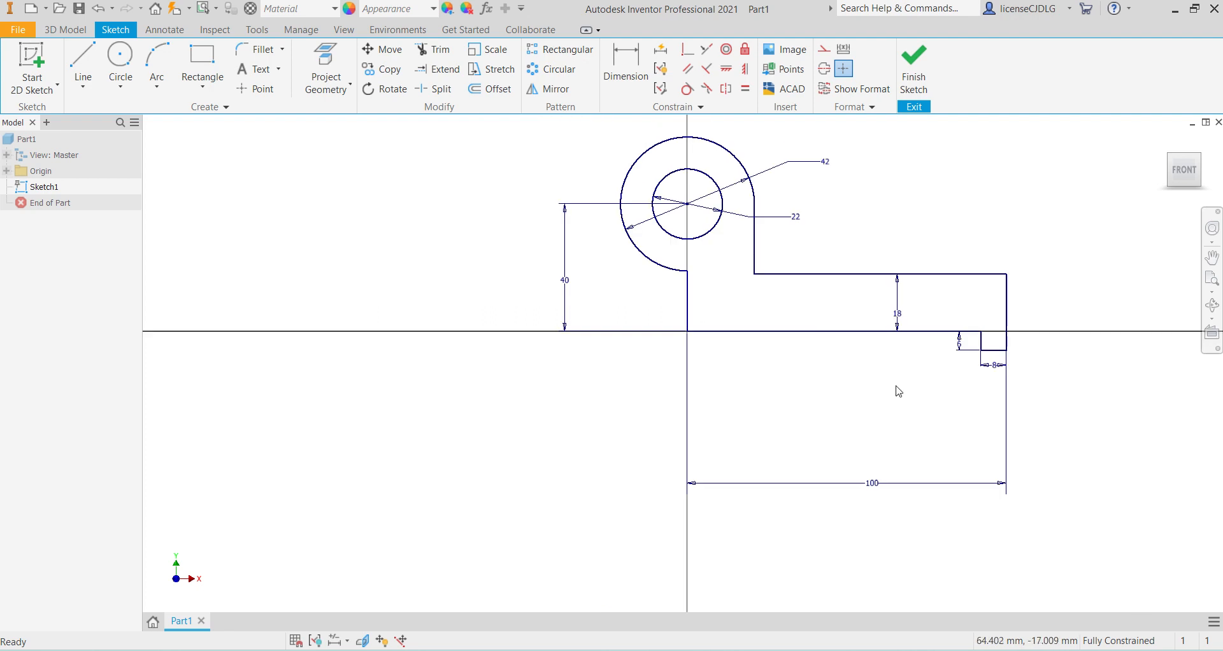
scroll(899, 389, "up", 5)
scroll(895, 357, "down", 5)
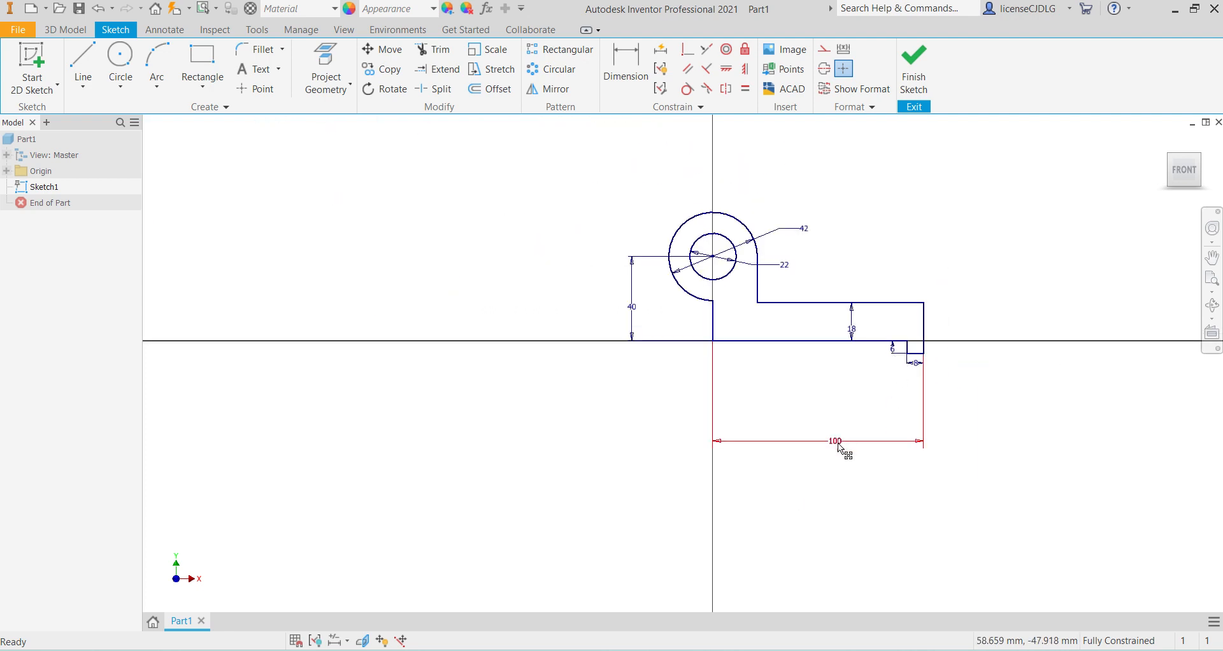
left_click_drag(840, 444, 825, 382)
left_click_drag(634, 319, 647, 320)
scroll(675, 280, "up", 3)
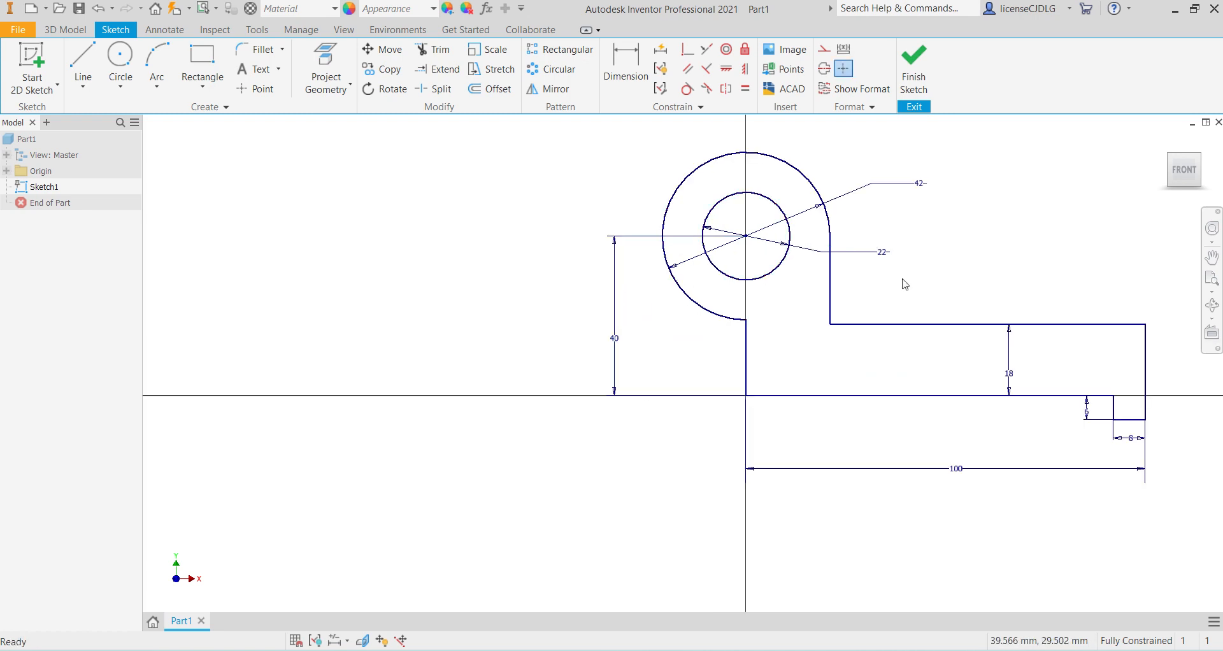
scroll(693, 304, "down", 2)
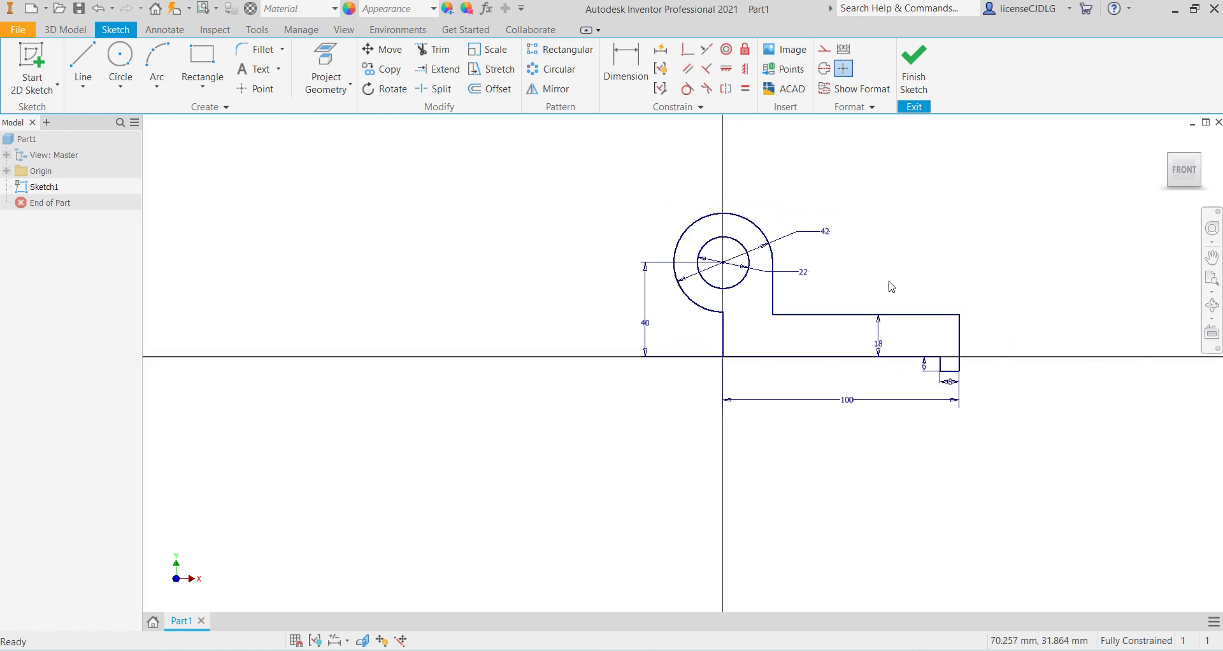
Step: Finish the sketch and extrude the profile symmetrically to 50 mm, checking the width on the sk7.JPG drawing
left_click(915, 72)
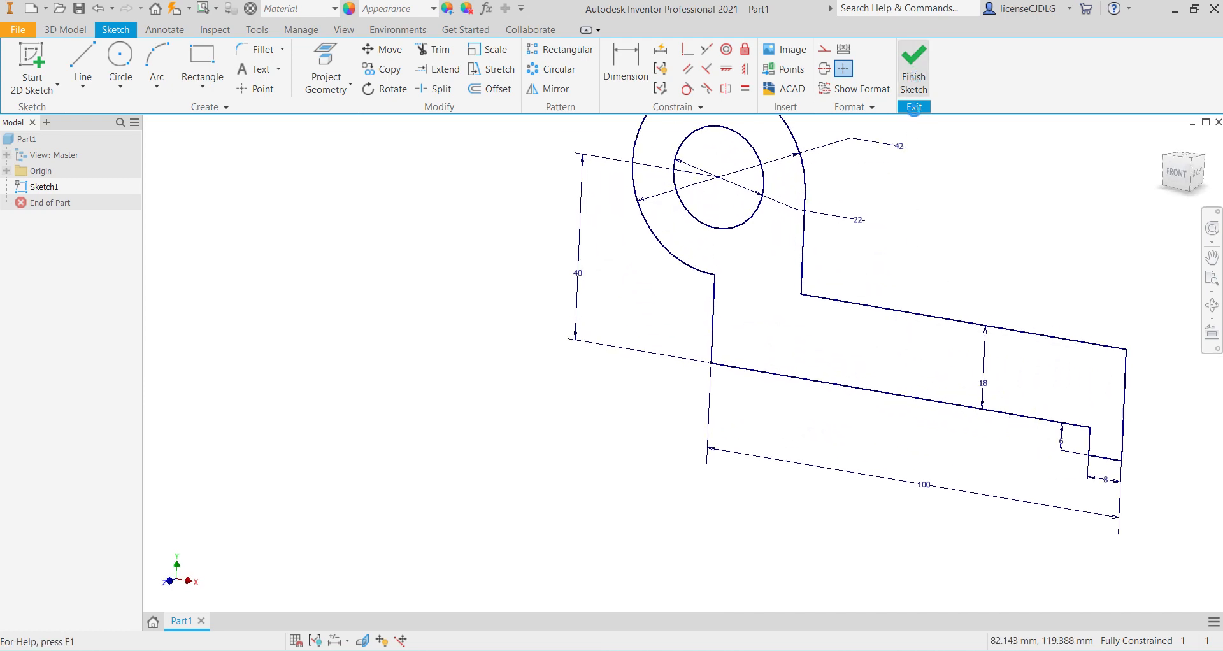
left_click(84, 64)
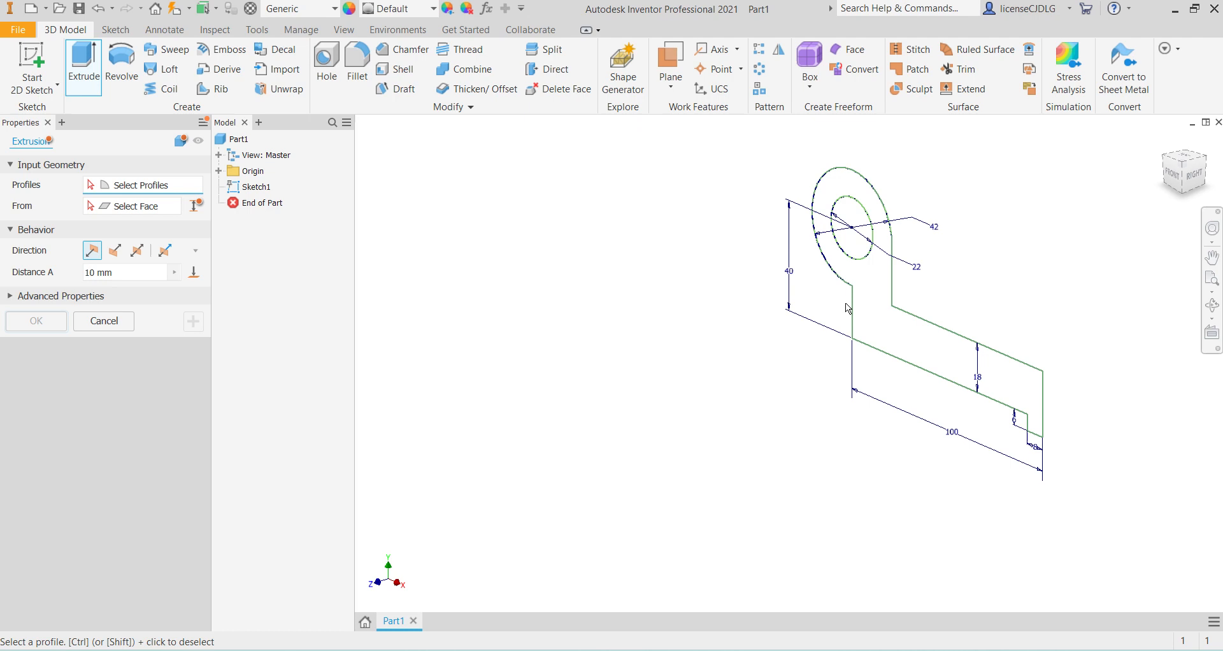
left_click(902, 323)
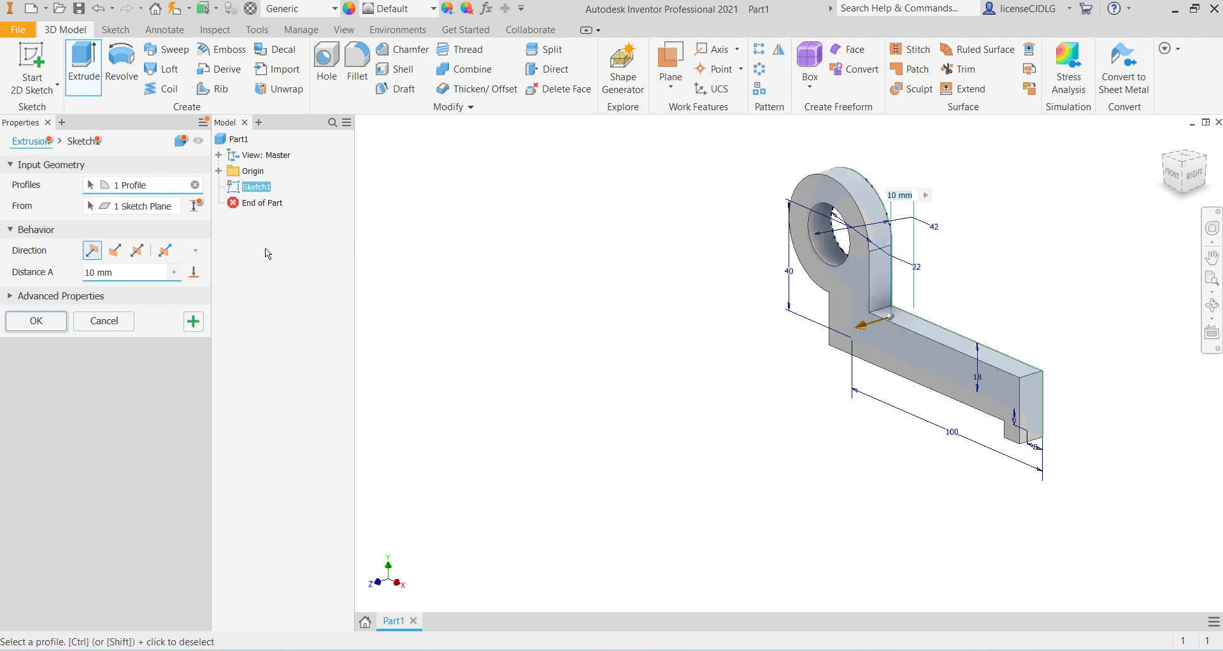
left_click(137, 250)
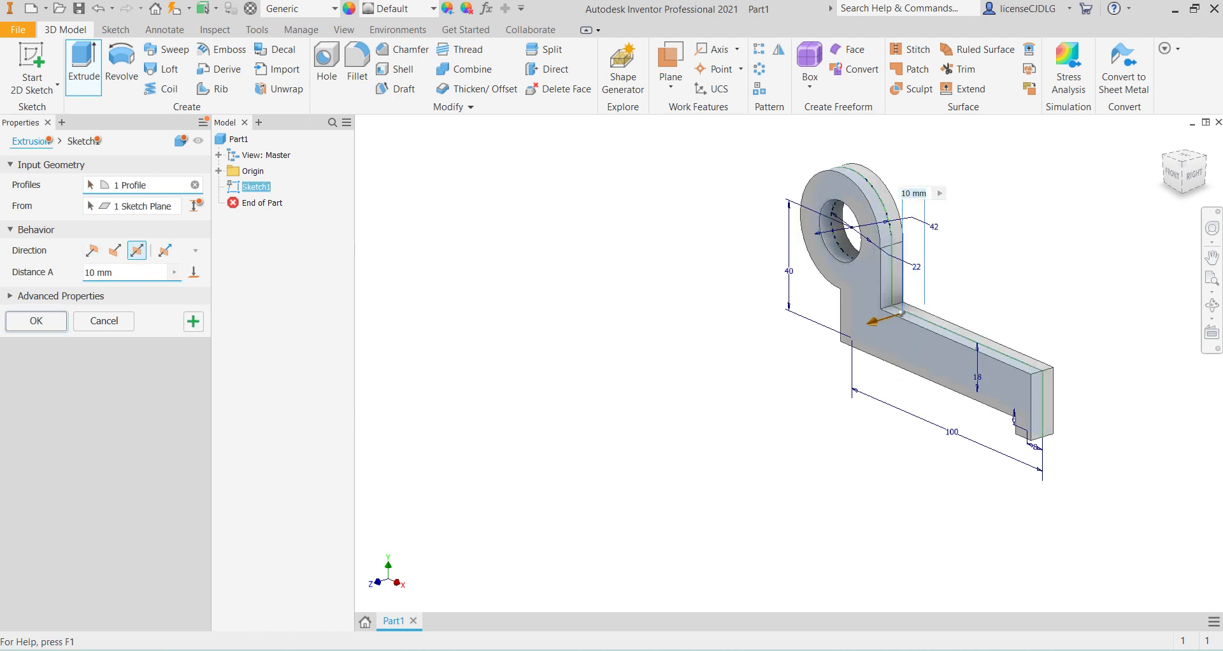
left_click(784, 650)
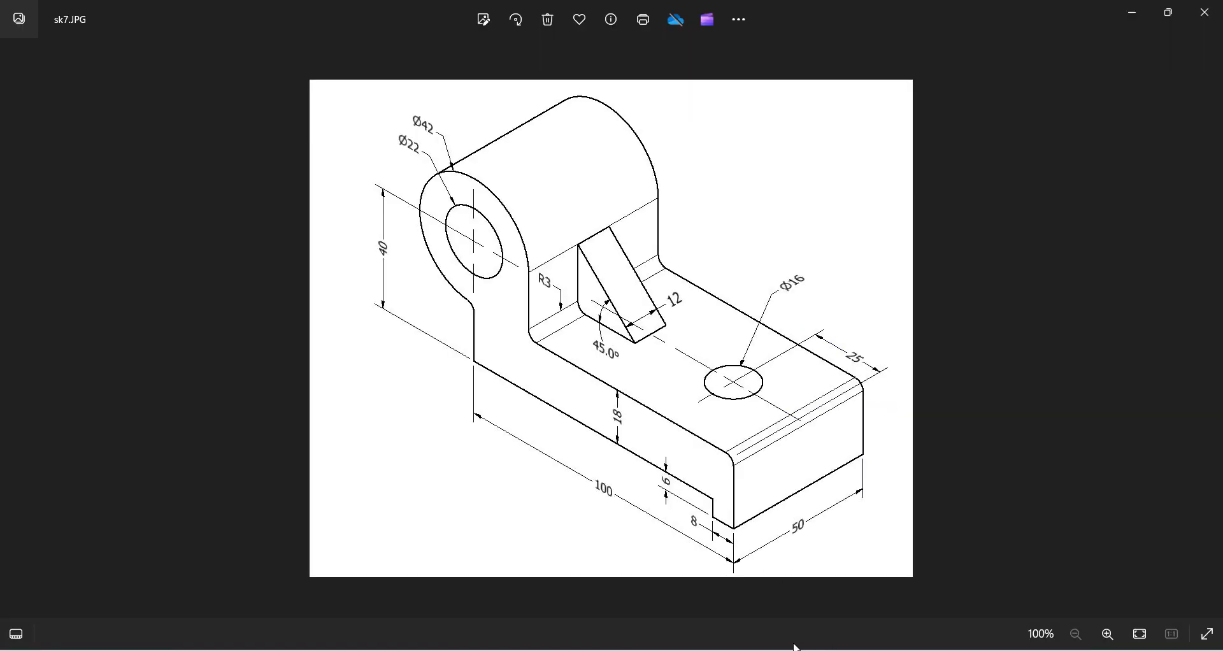
key("alt+Tab")
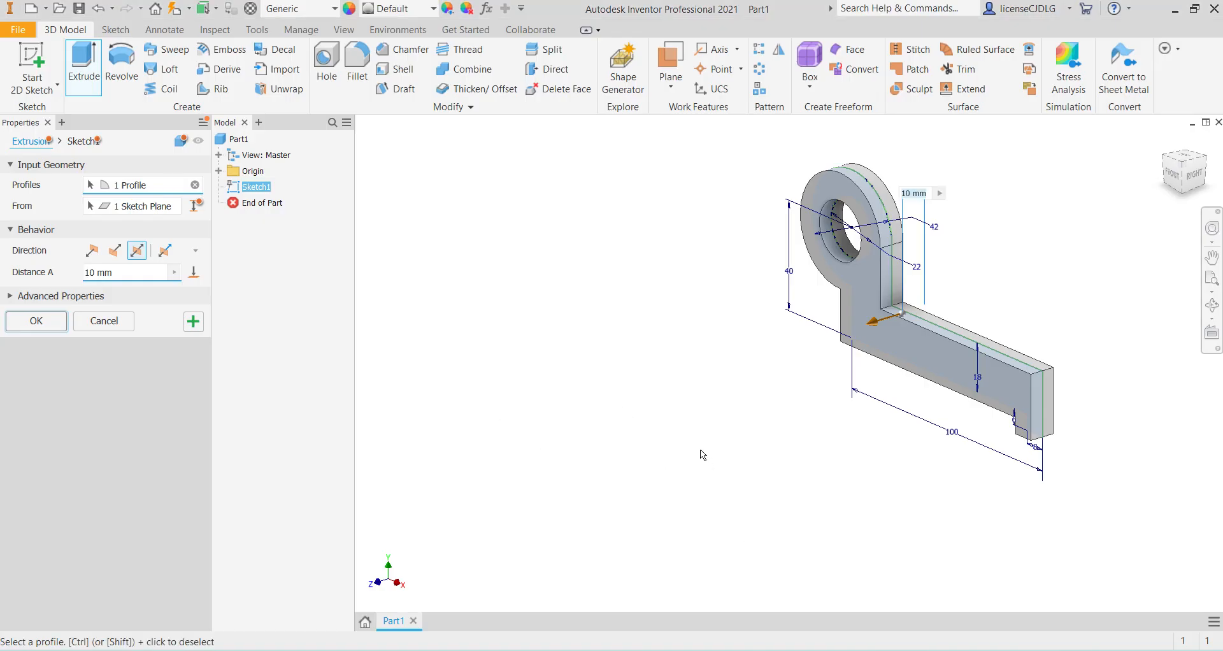
type("50")
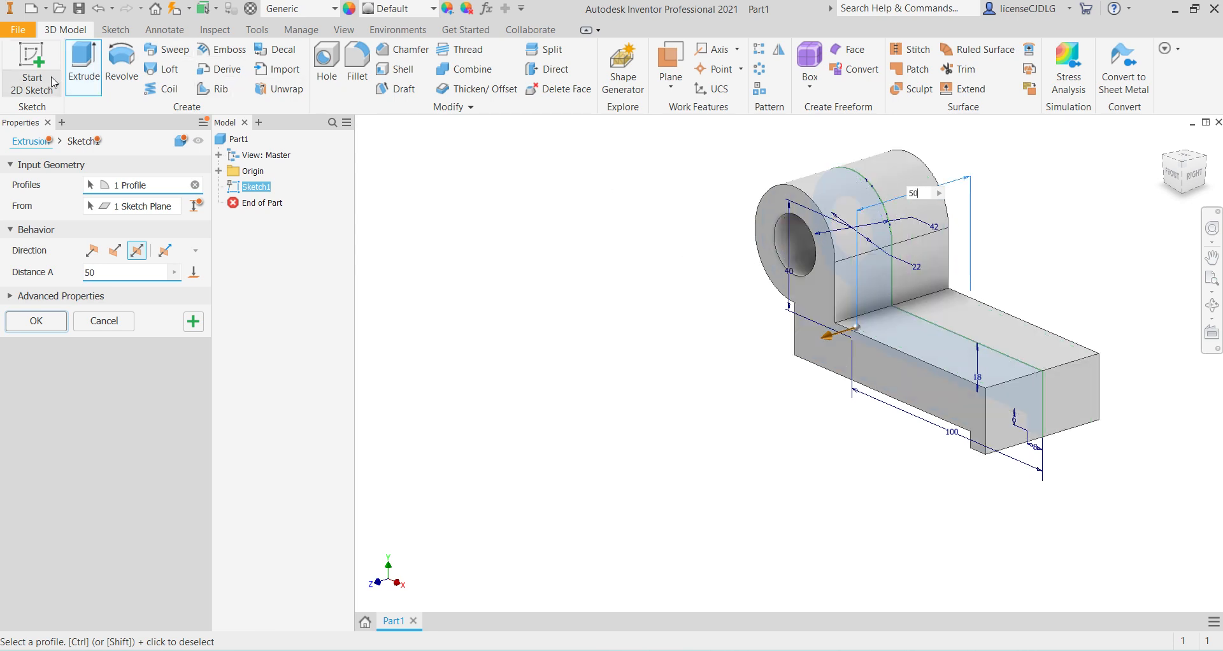
left_click(37, 322)
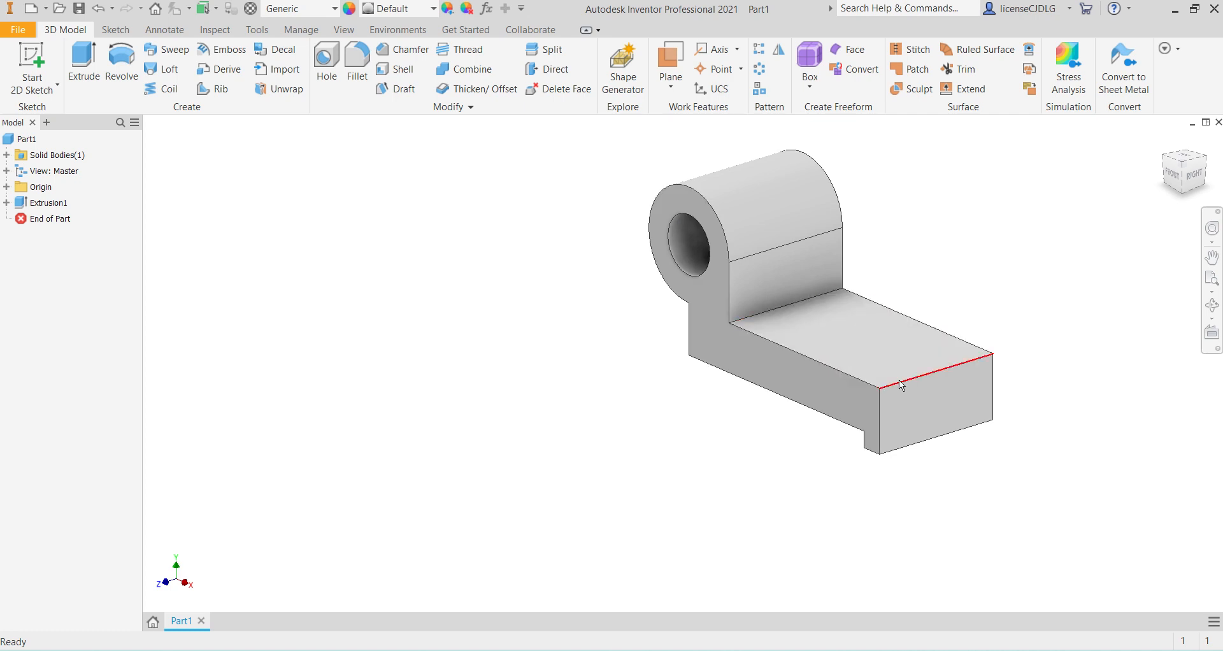
Step: Check the rib on the sk7.JPG drawing and start a new sketch on the XY origin plane
middle_click_drag(894, 439, 802, 452)
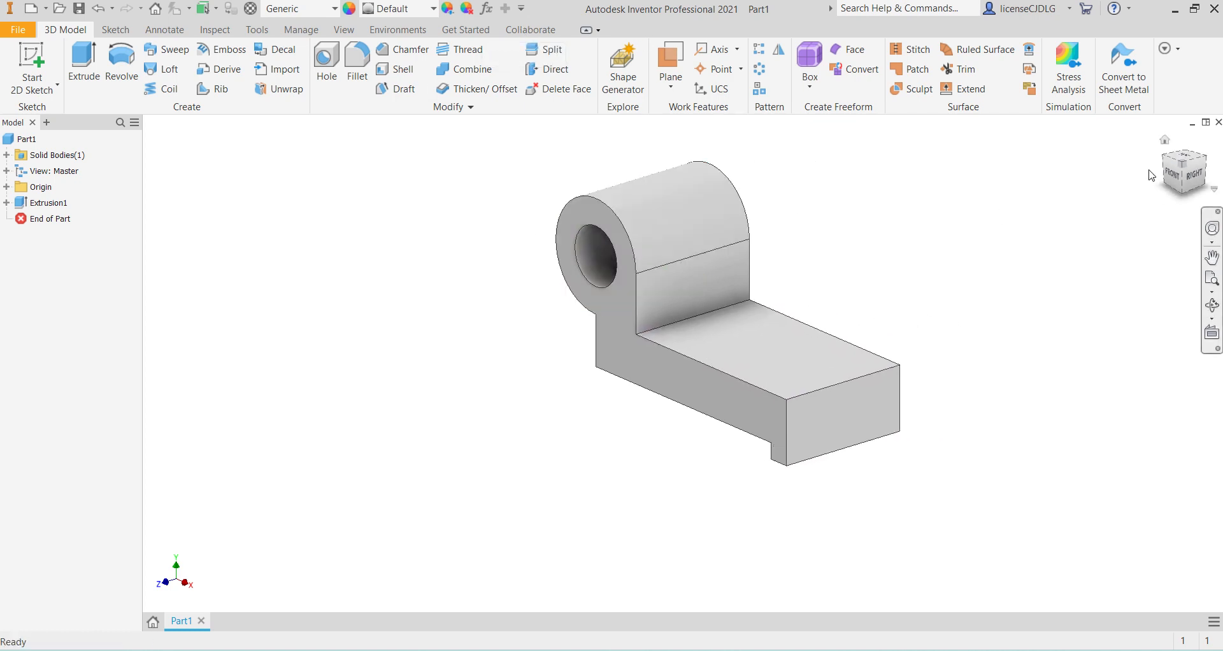
left_click(1170, 178)
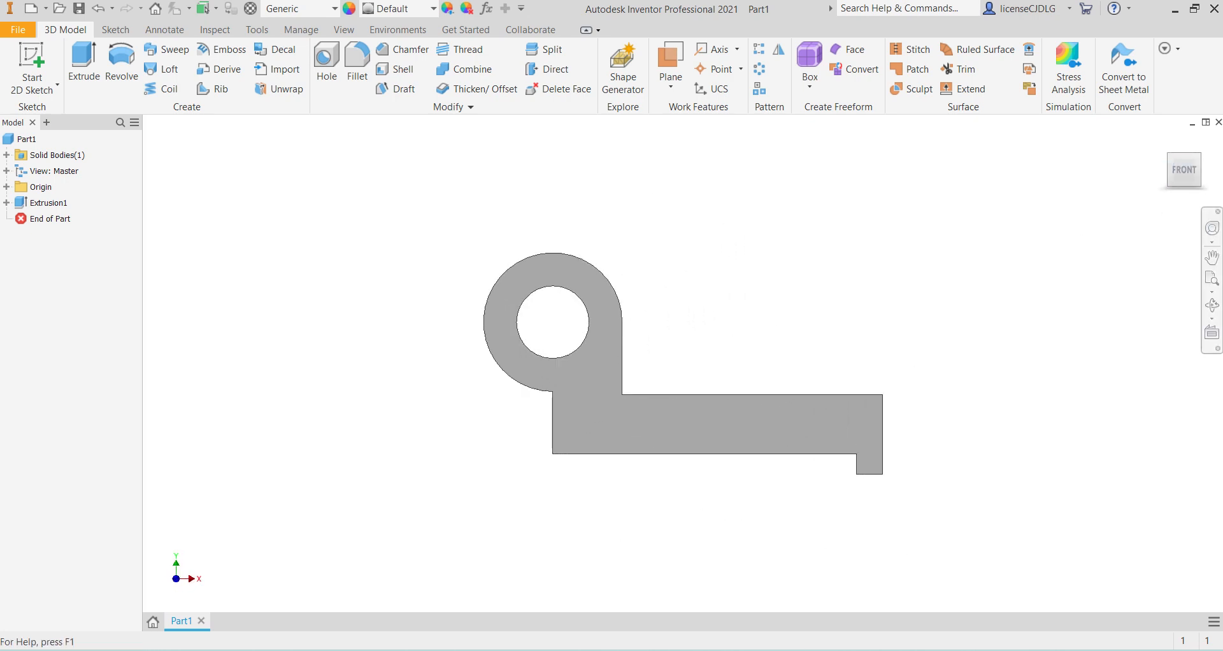
left_click(798, 650)
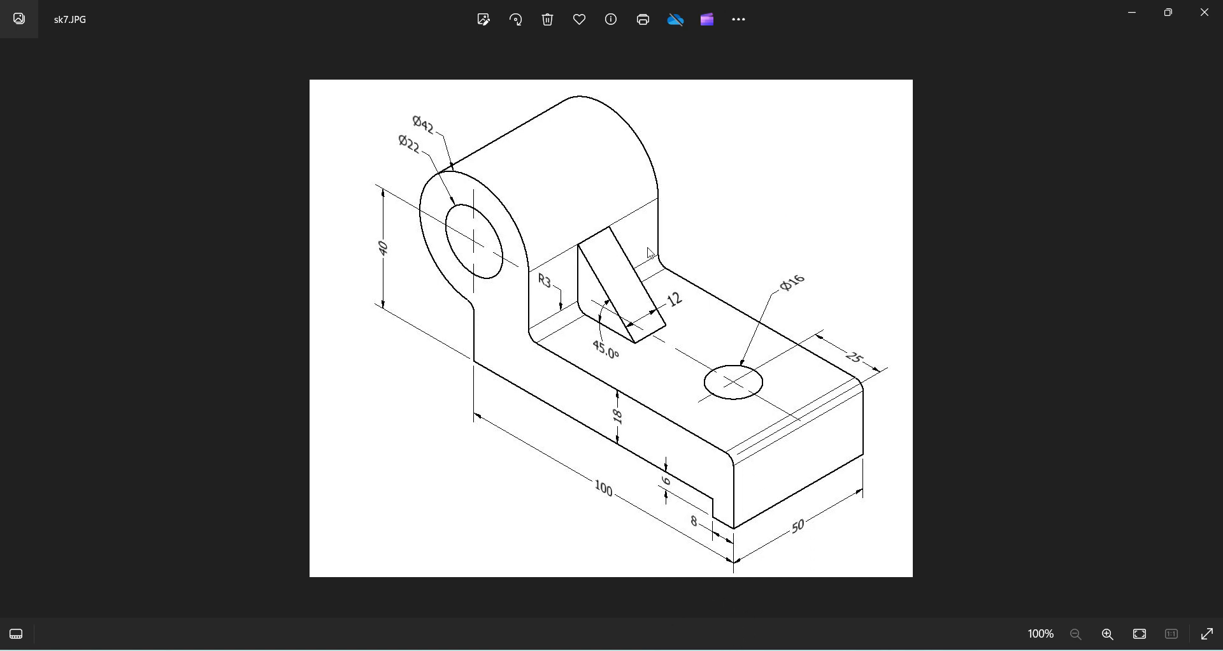
key("alt+Tab")
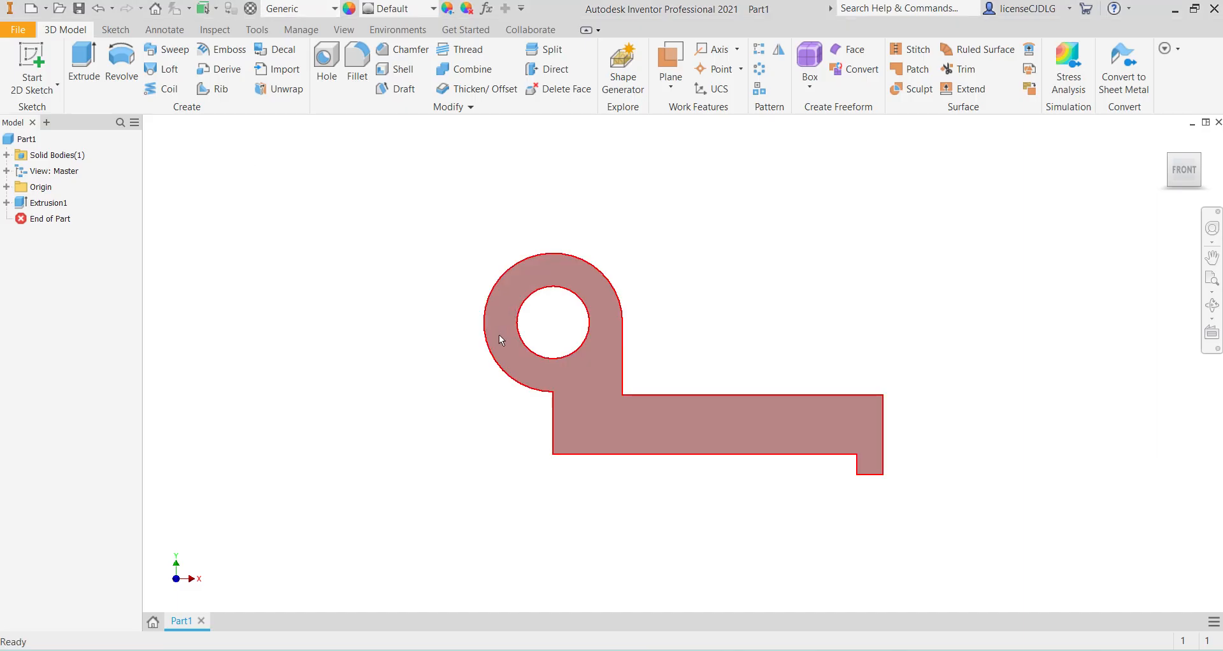
key("F6")
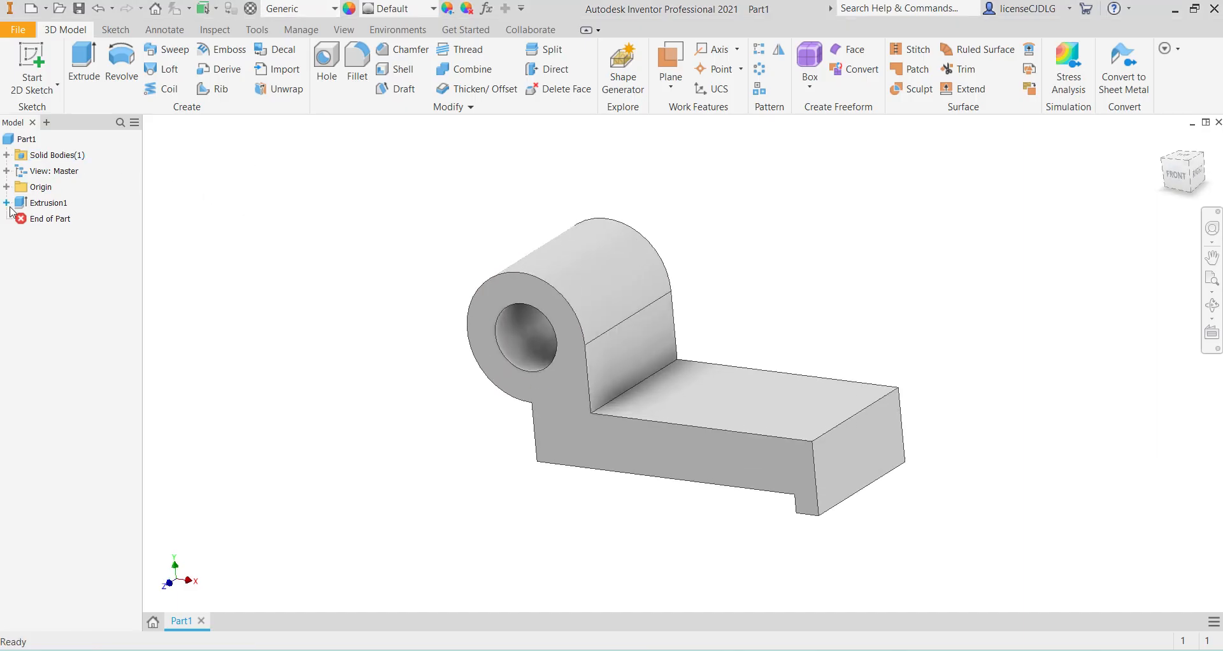
left_click(8, 187)
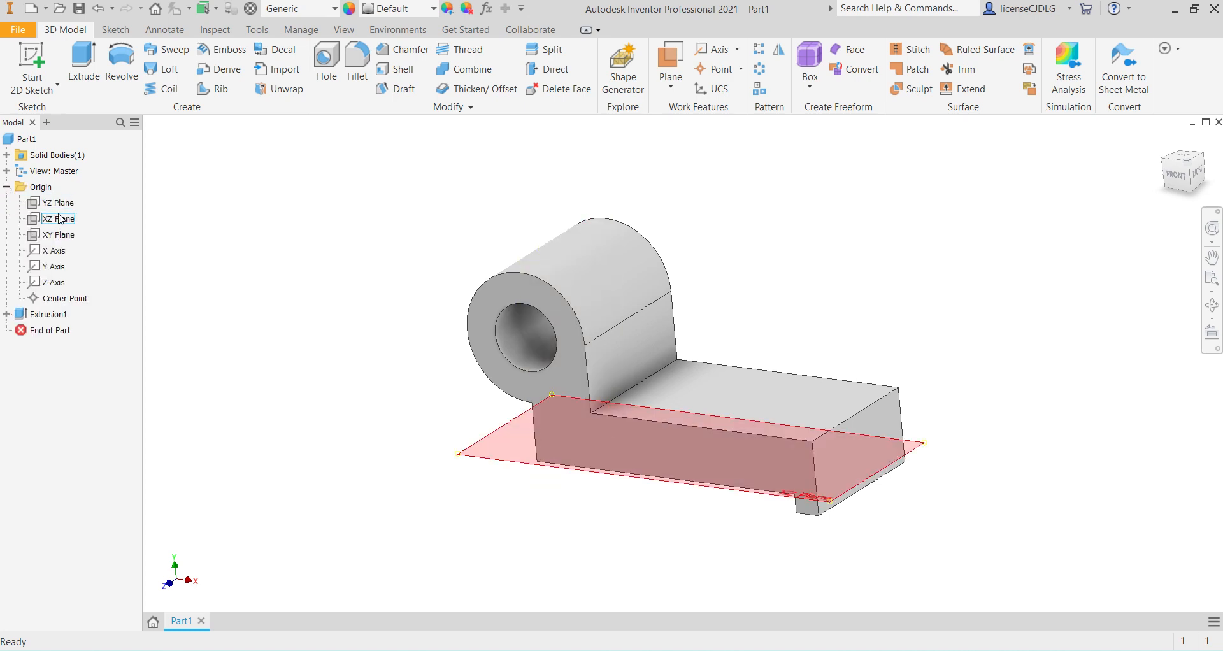
left_click(62, 237)
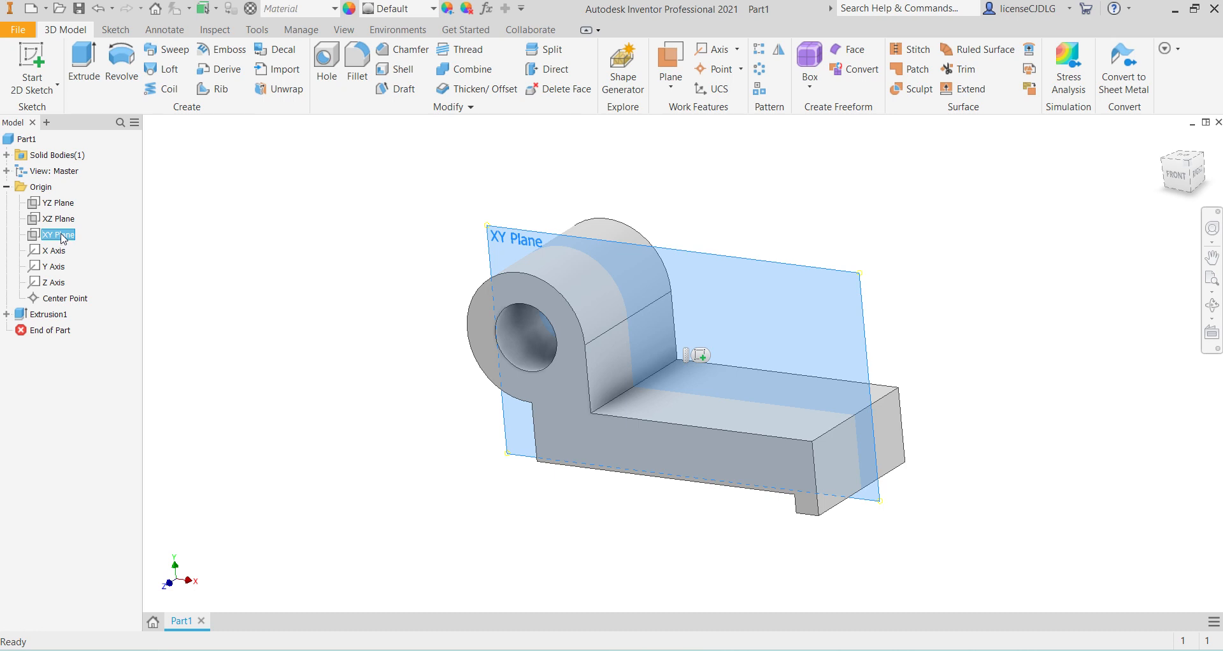
right_click(62, 237)
left_click(96, 274)
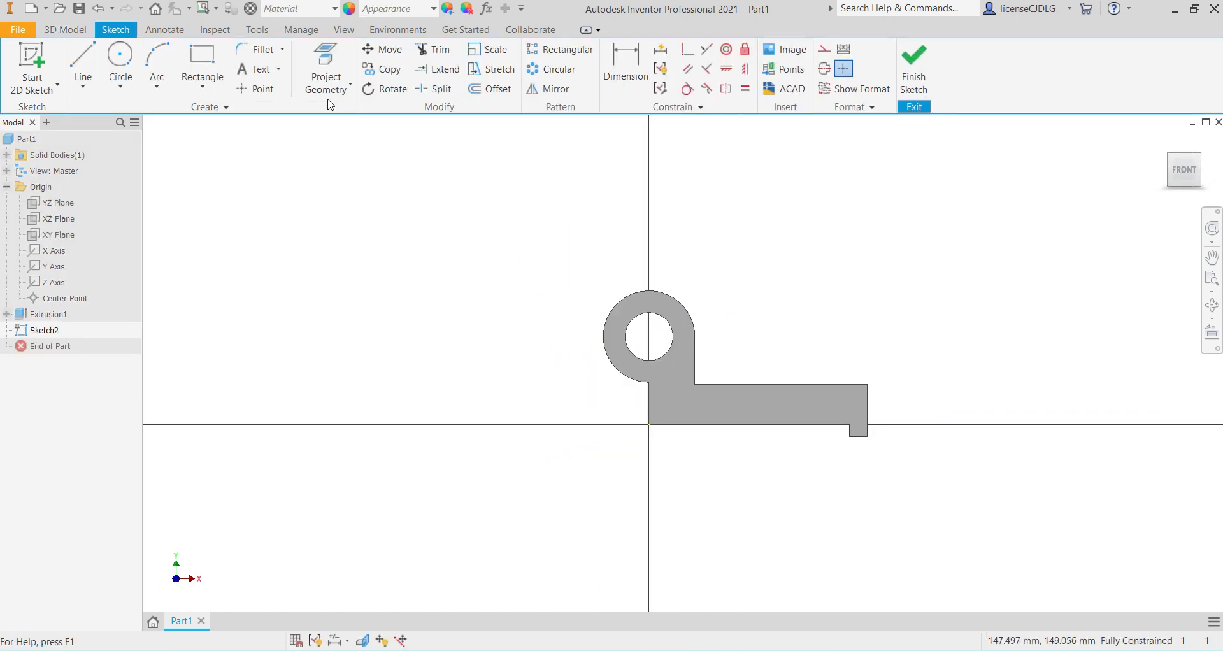
Step: Draw a closed triangular rib outline about 22 mm high between the boss's outer tangent point, the base's top edge and the inner corner
left_click(83, 67)
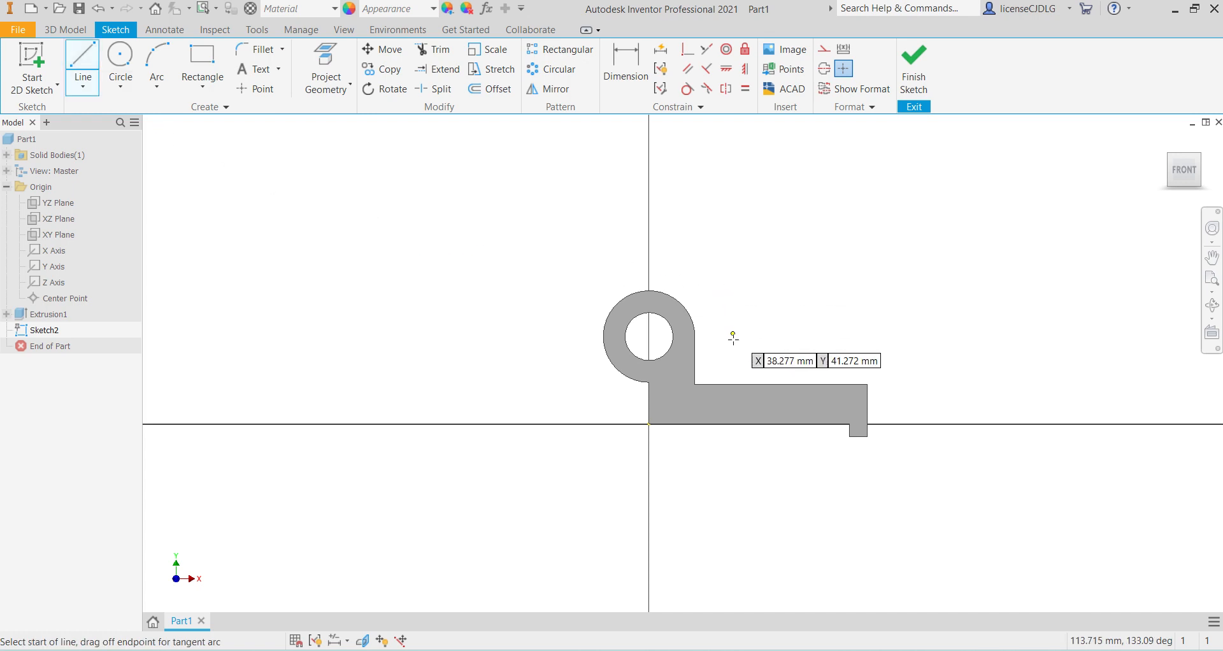
scroll(706, 347, "down", 2)
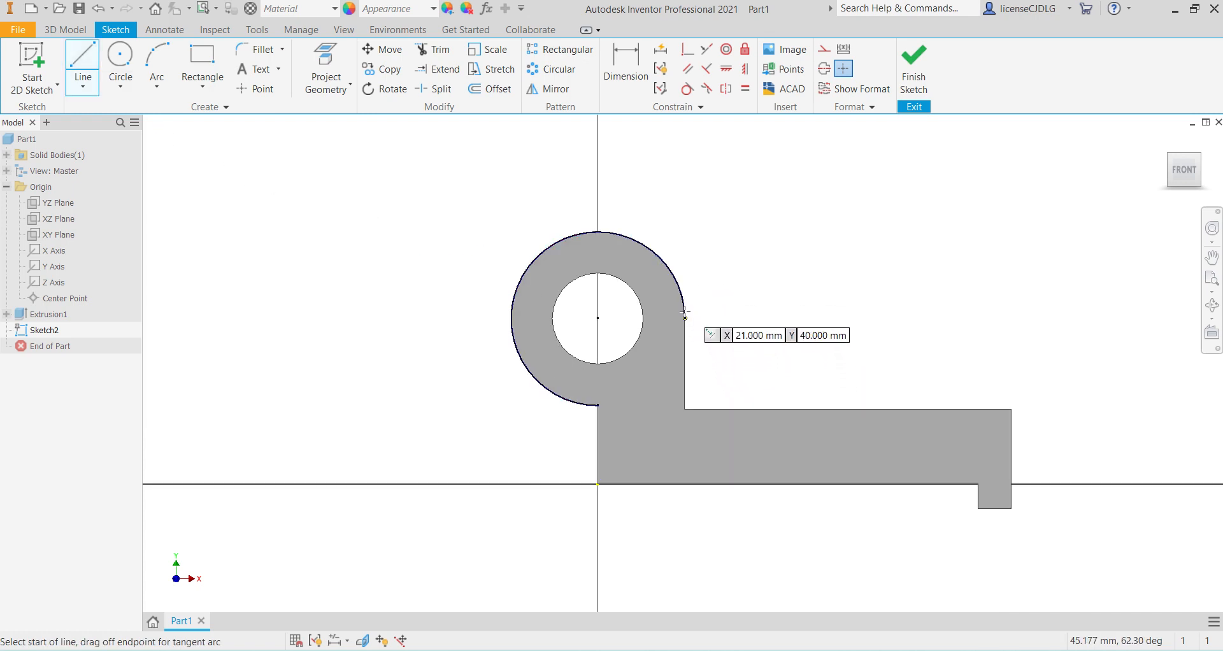
left_click(685, 317)
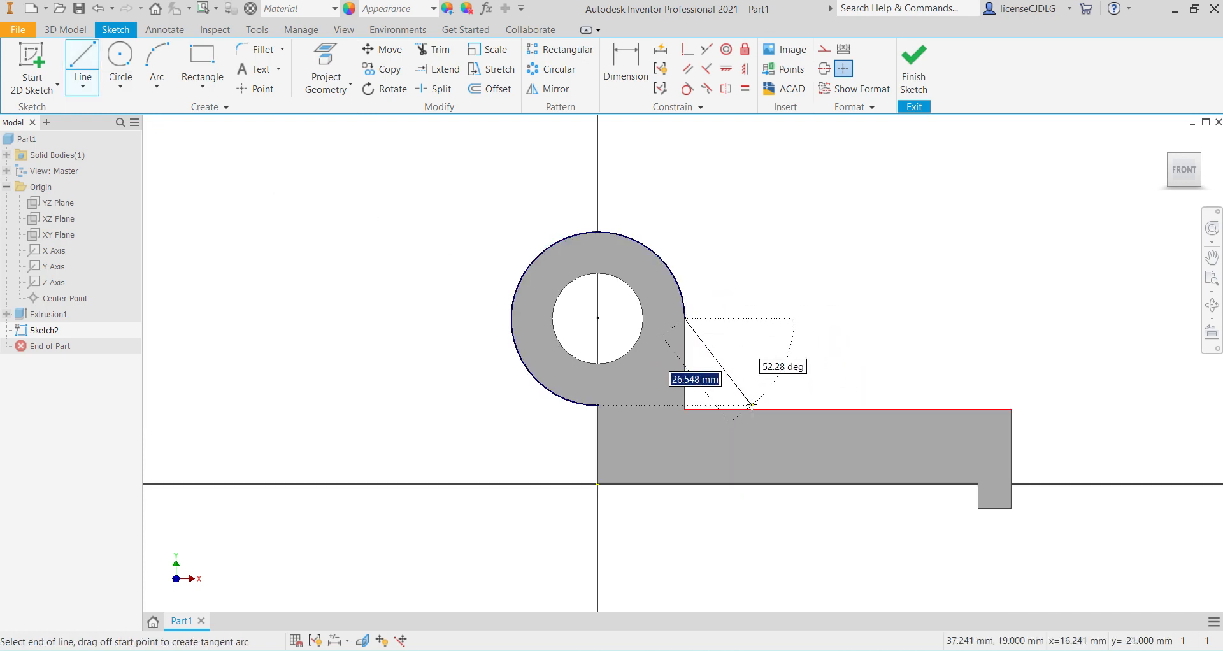
double_click(764, 408)
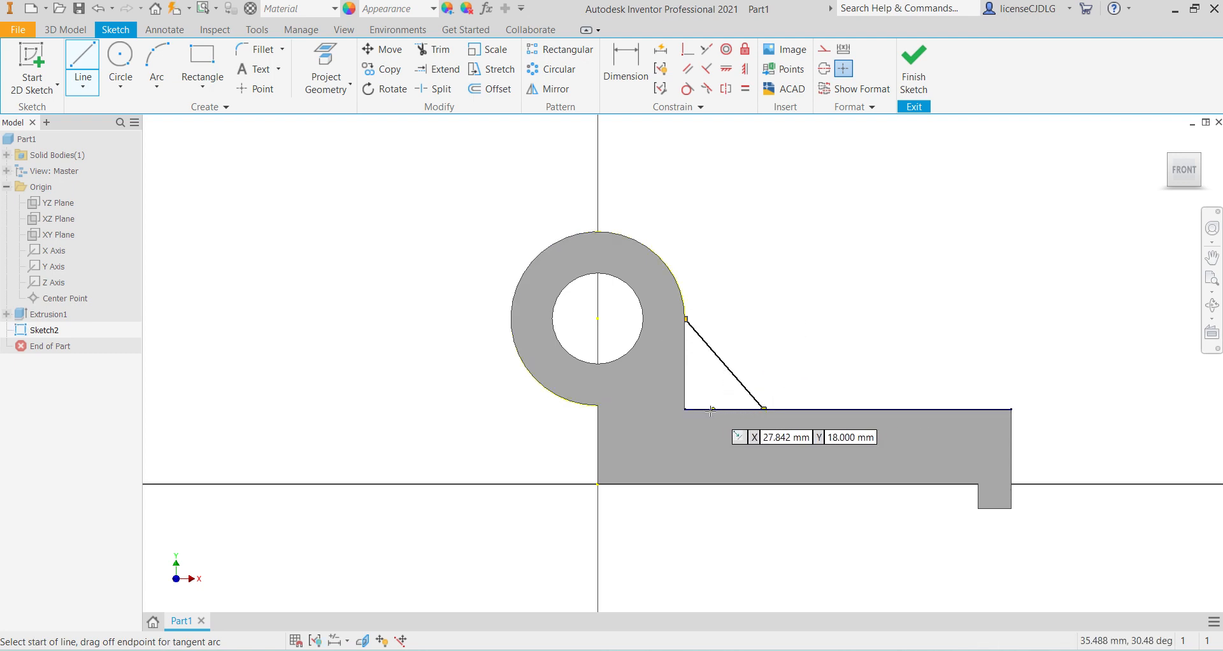
left_click(764, 408)
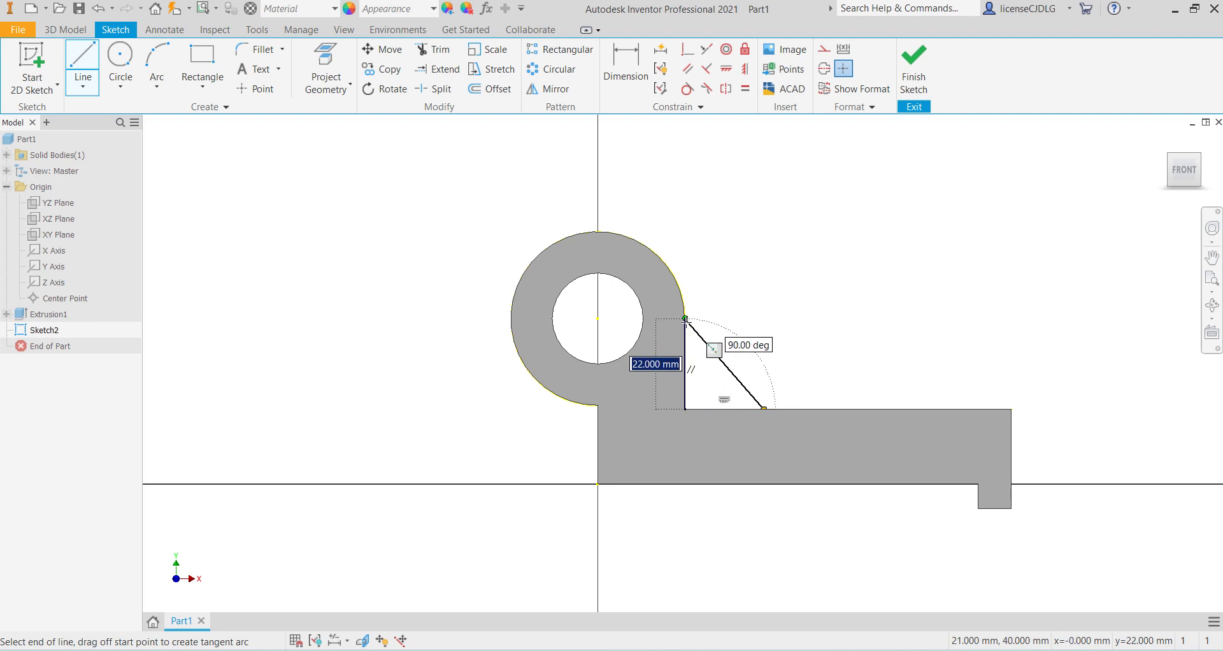
left_click(687, 319)
key("Escape")
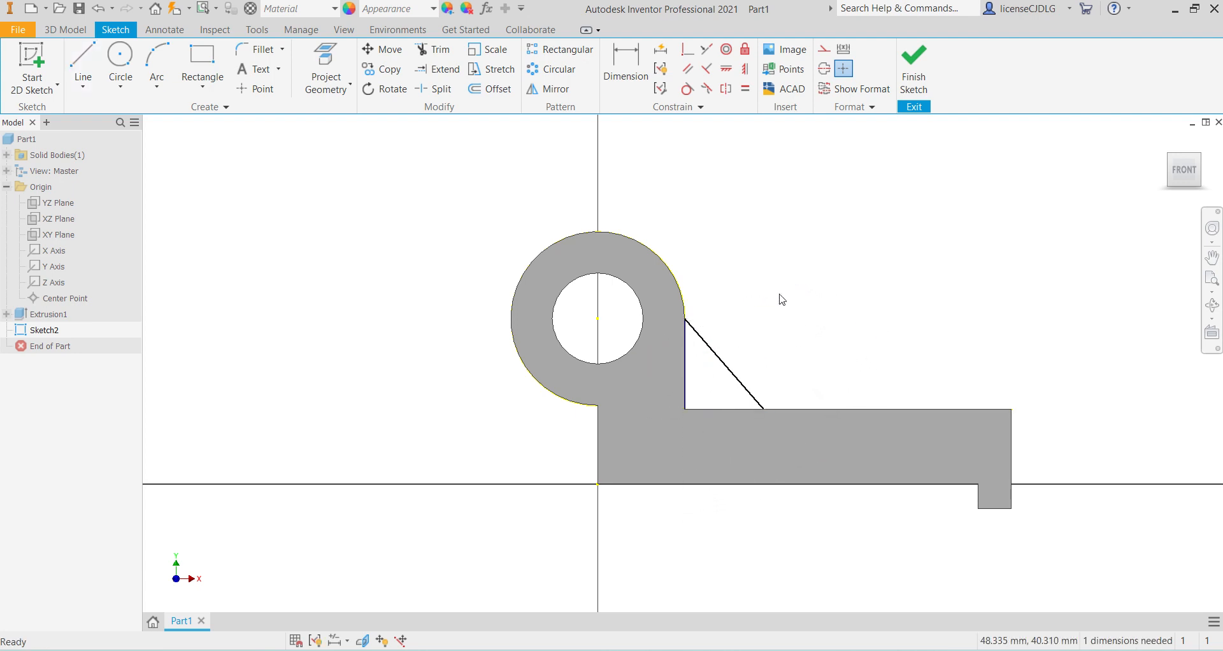
Step: Dimension the angle between the rib's sloped line and the base's top edge as 45 degrees
key("d")
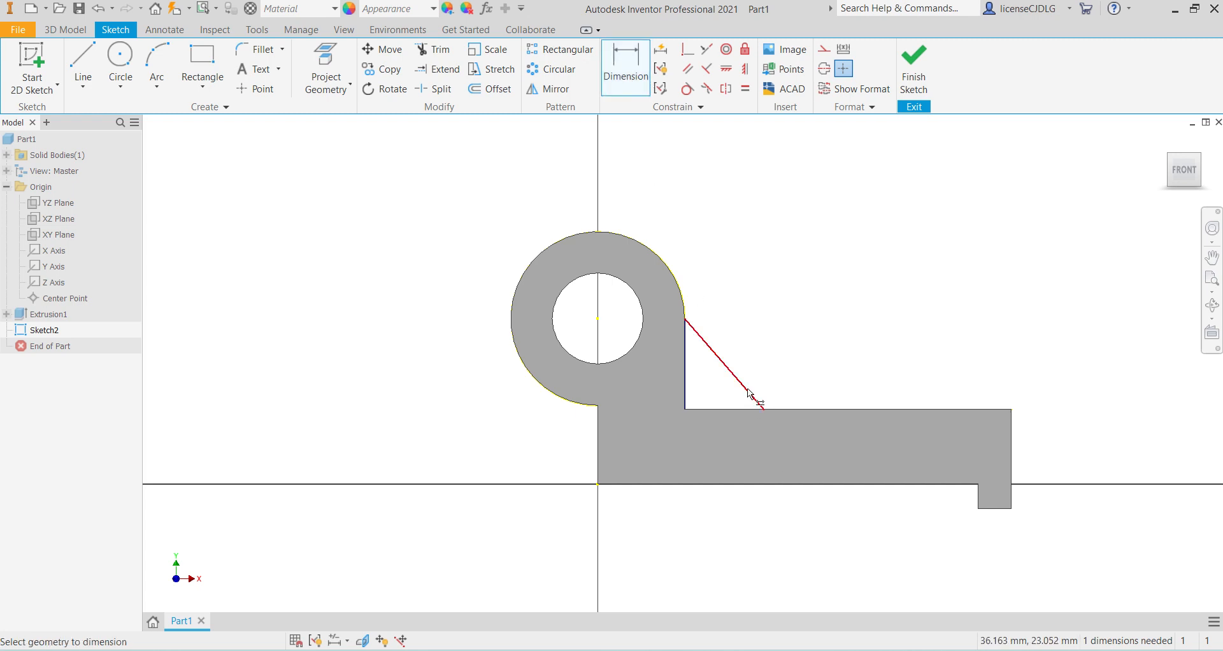
left_click(734, 409)
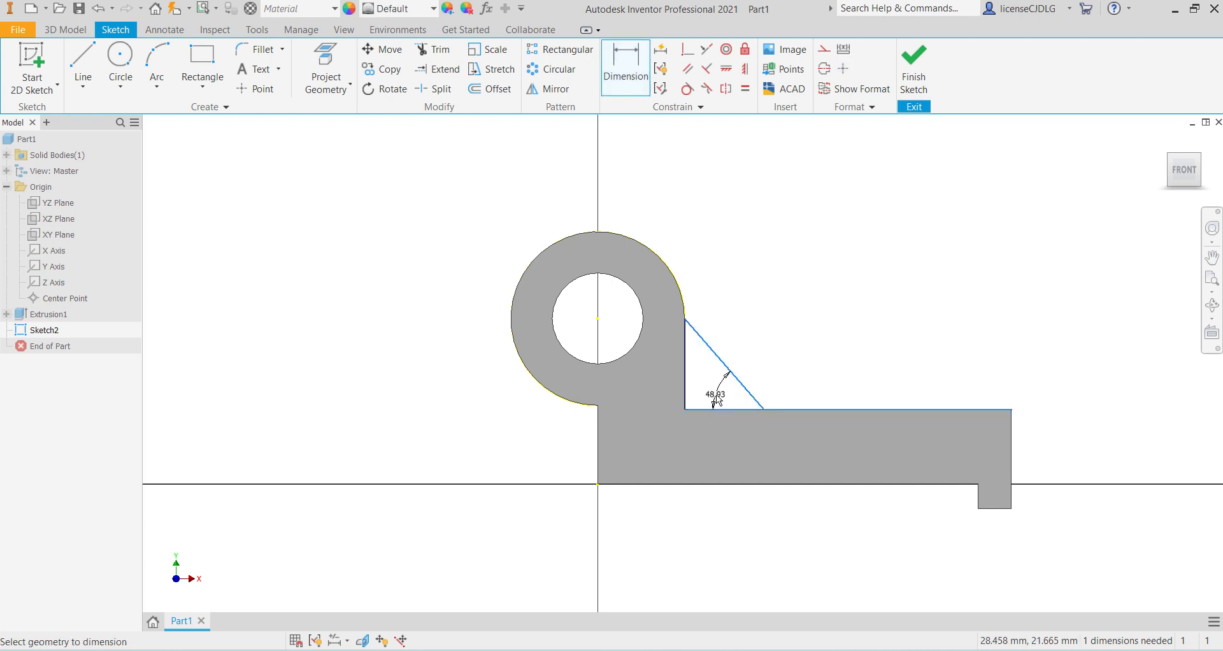
left_click(718, 400)
type("45")
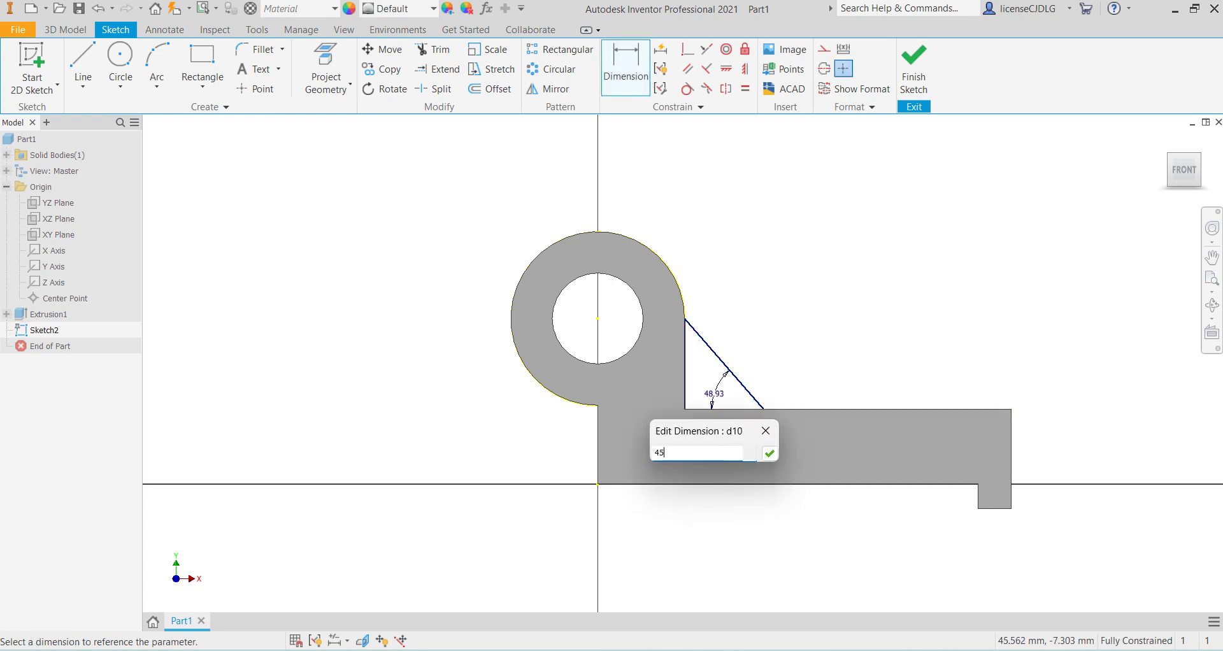
key("Return")
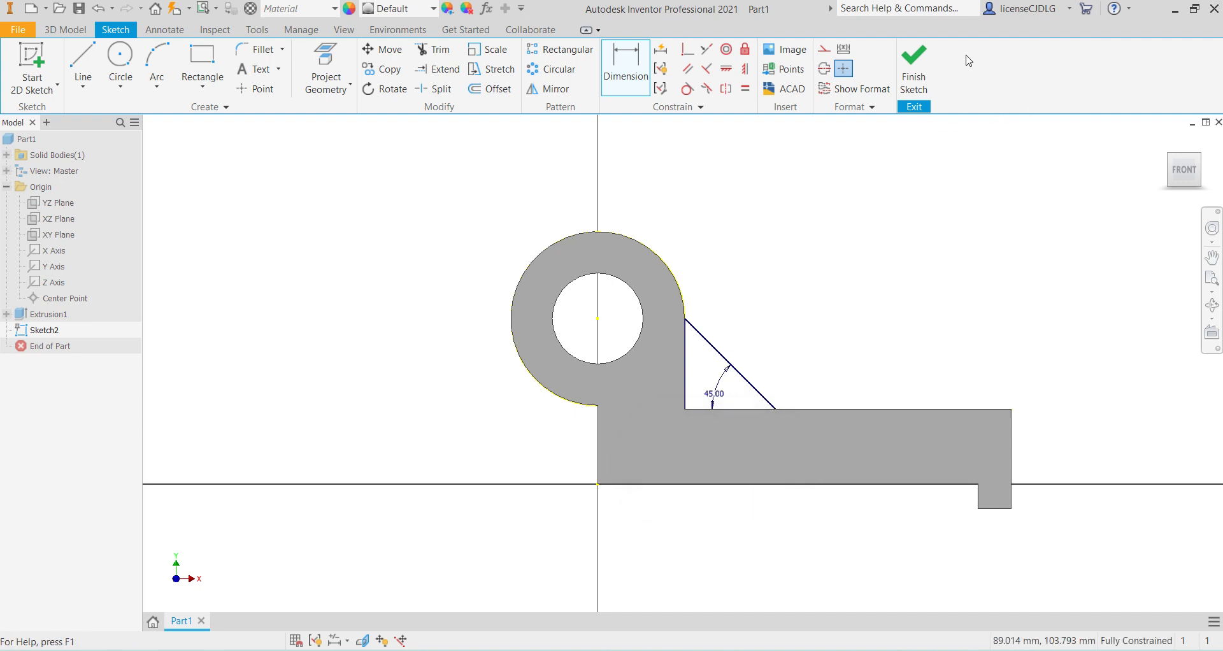
Step: Finish the rib sketch and extrude the triangular profile symmetrically to 12 mm, joined to the body
key("F6")
left_click(914, 70)
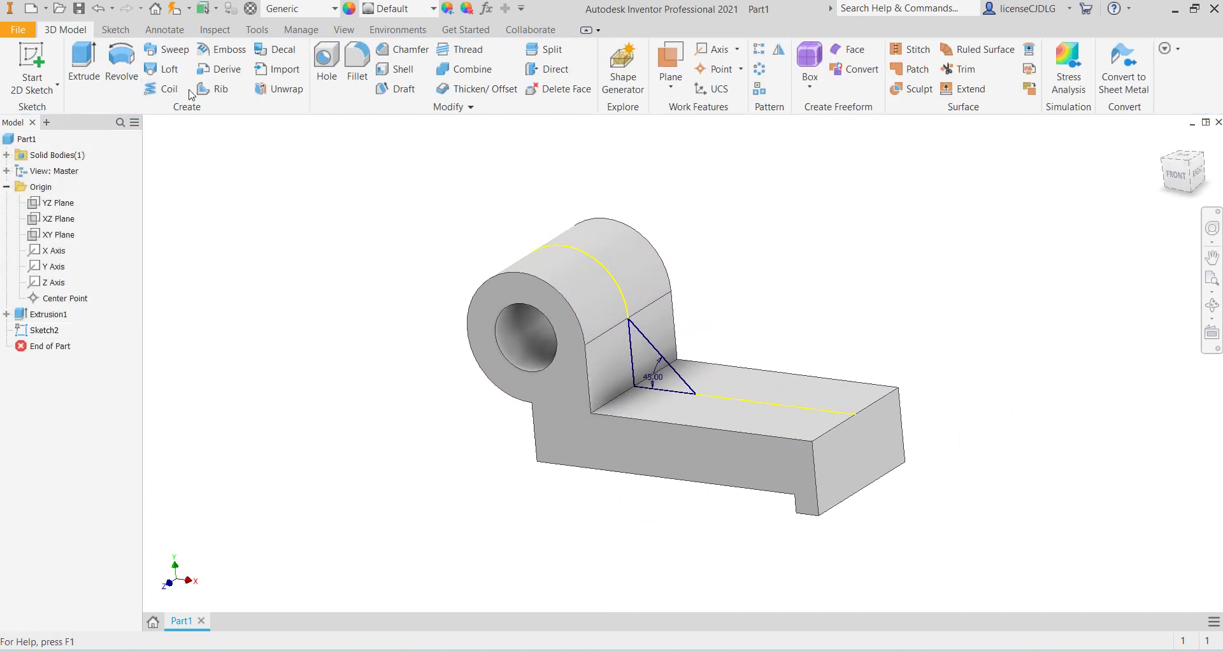
left_click(85, 58)
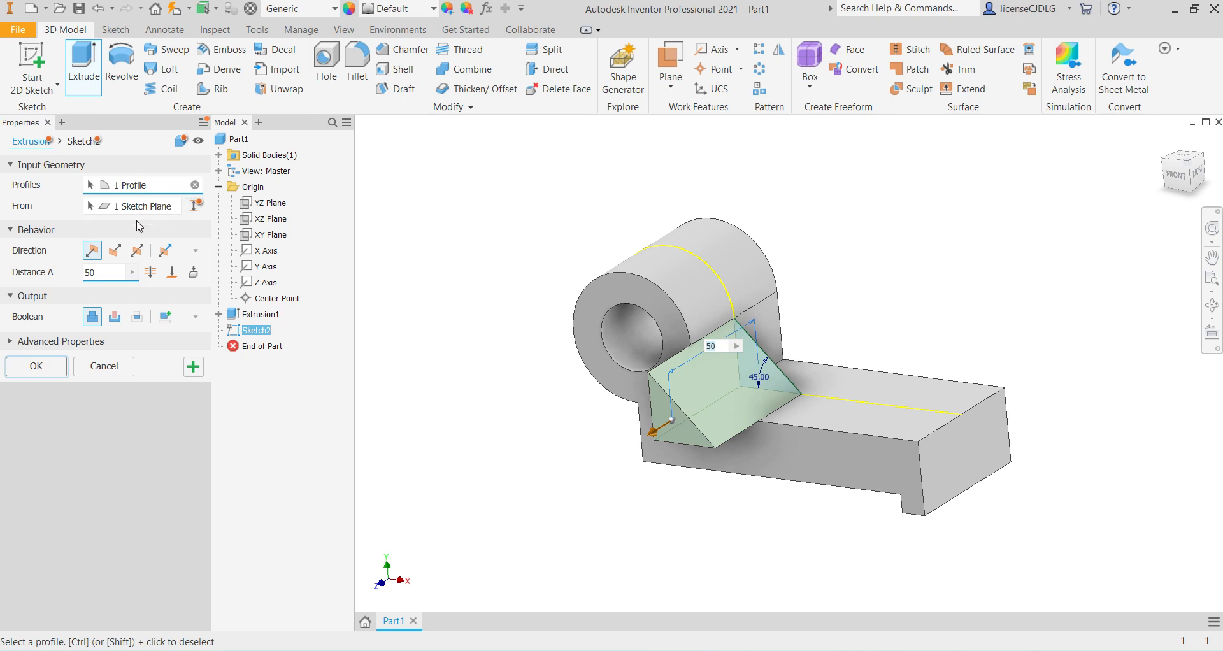
left_click(136, 251)
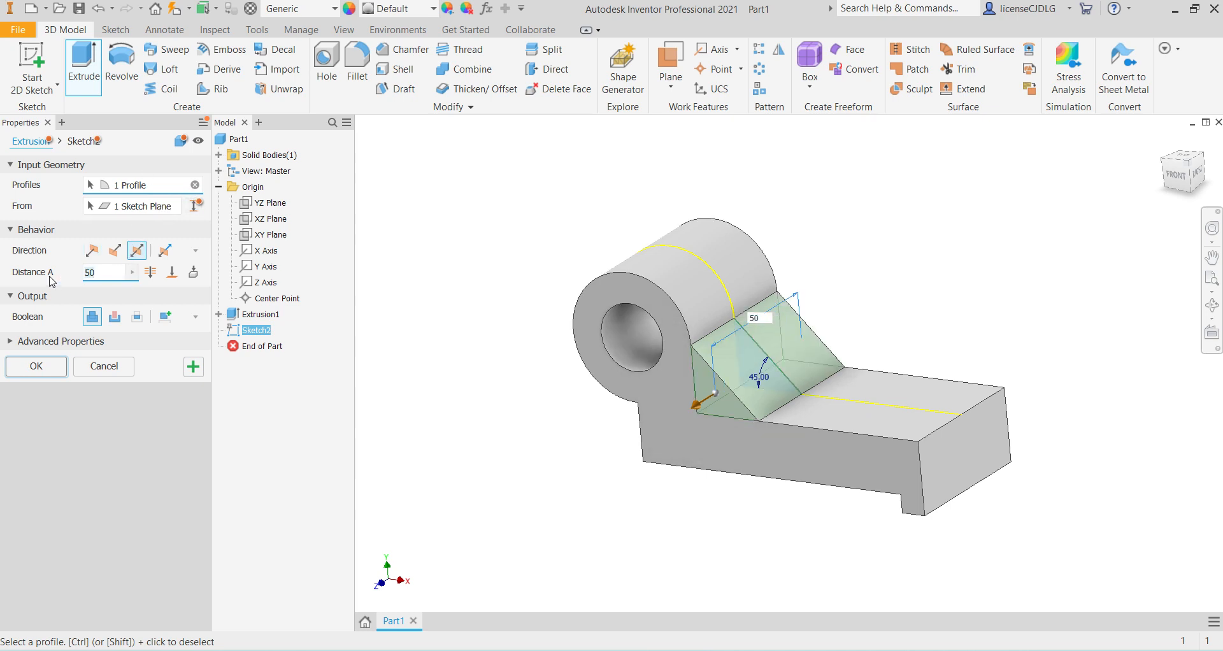
key("Return")
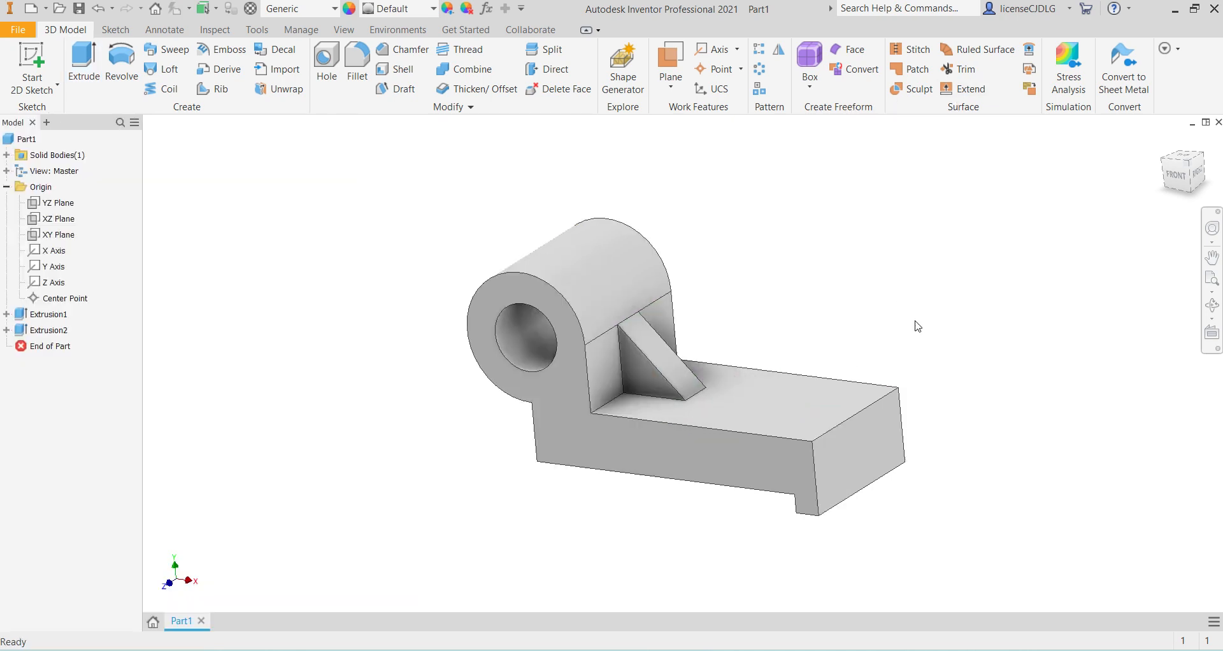
Step: Start a new sketch on the base's top face and check the hole dimensions on the sk7.JPG drawing
left_click(793, 386)
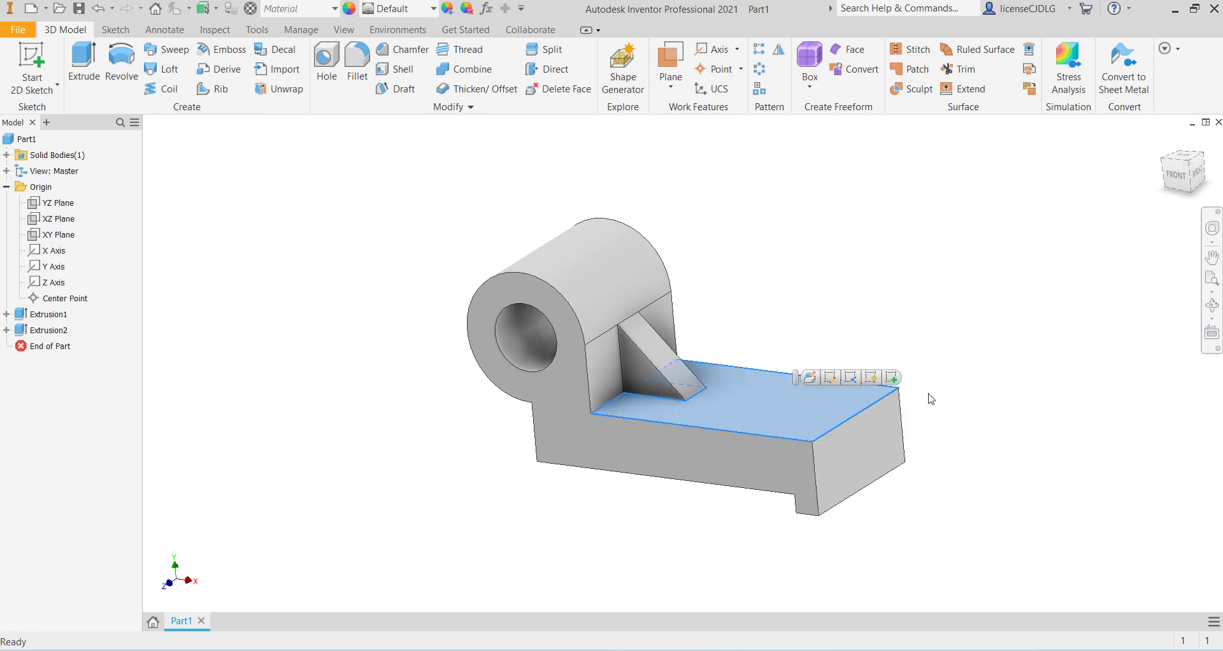
left_click(892, 380)
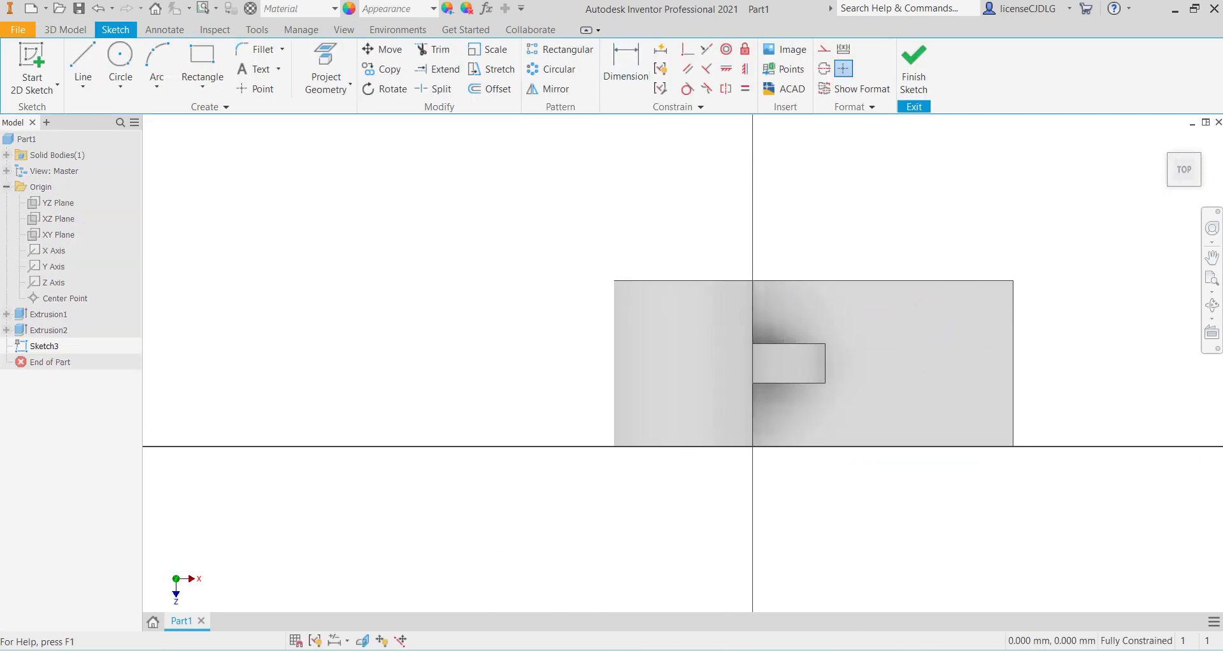
key("alt+Tab")
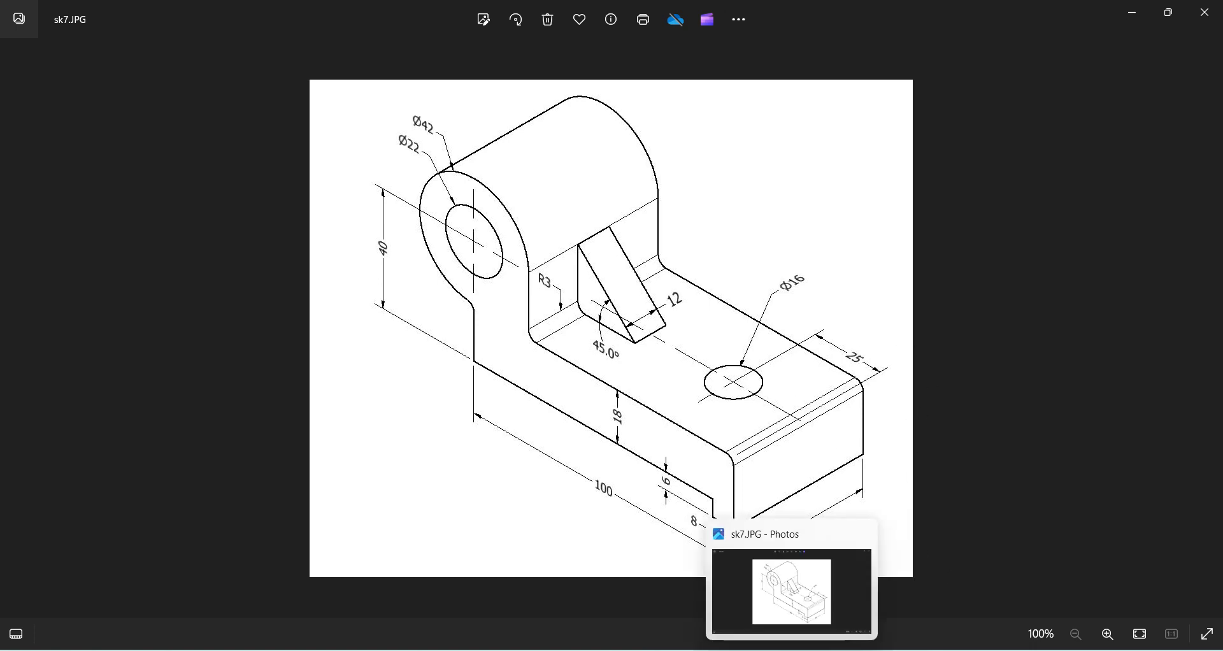
left_click(792, 650)
Step: Draw a 16 mm diameter circle on the base's top face between the rib and the free end
left_click(120, 60)
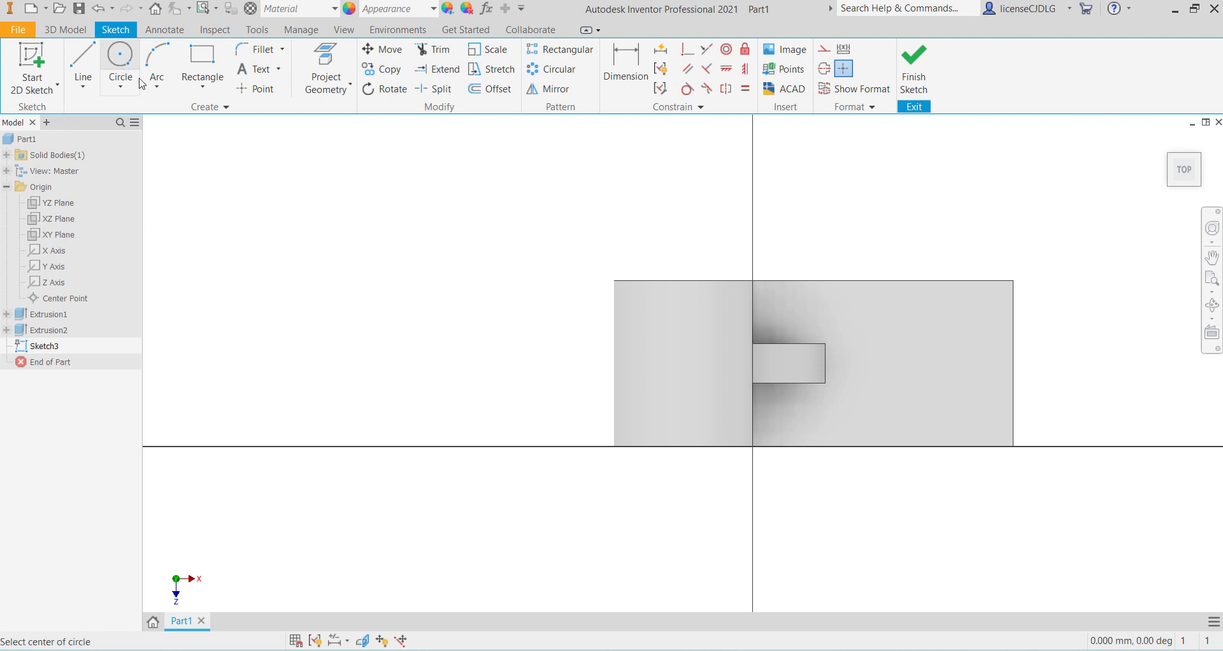
left_click(948, 363)
type("16")
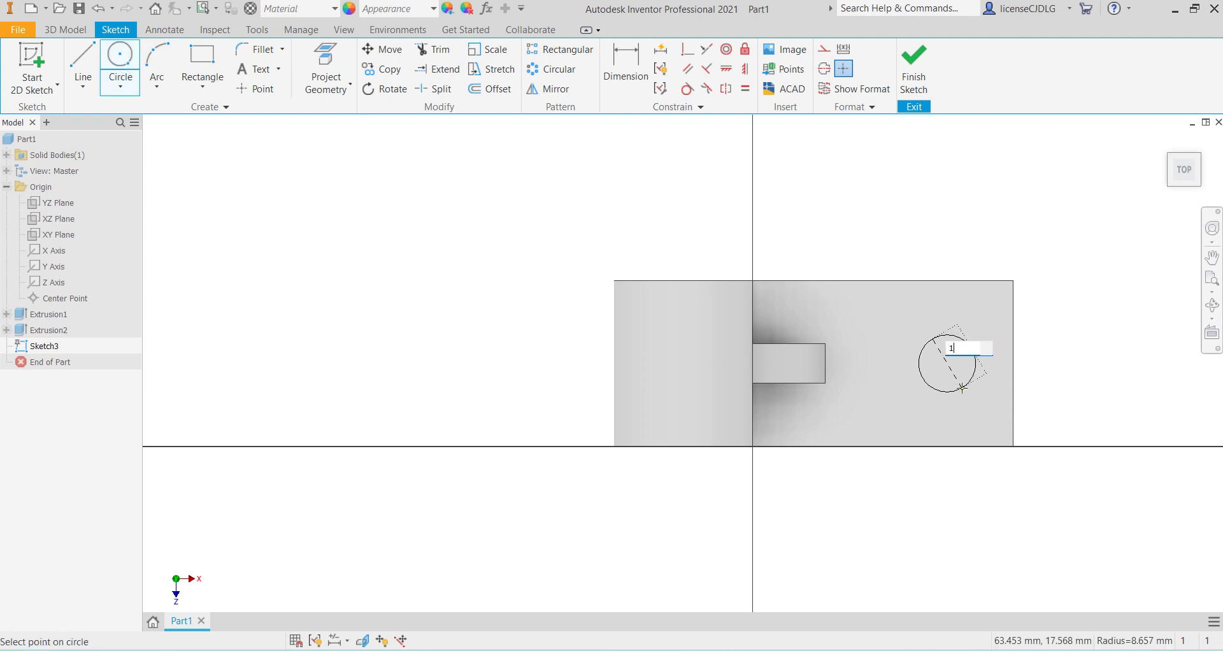
key("Return")
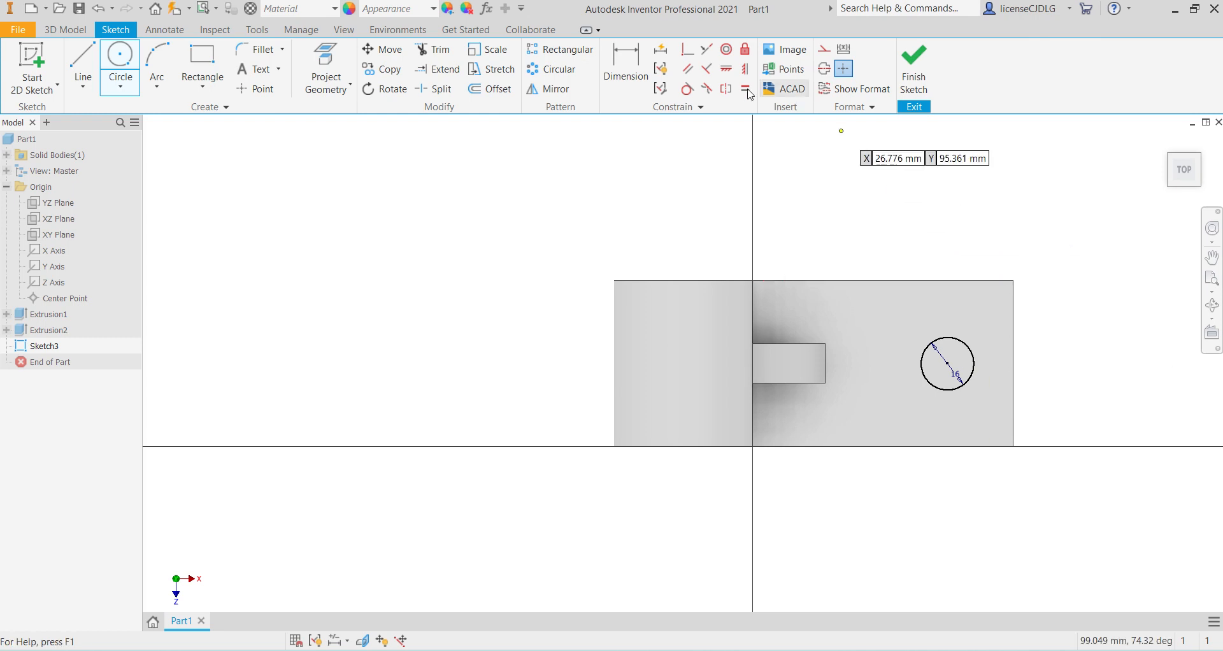
Step: Dimension the distance from the base's free end edge to the circle's center as 25 mm
left_click(624, 70)
left_click(1013, 362)
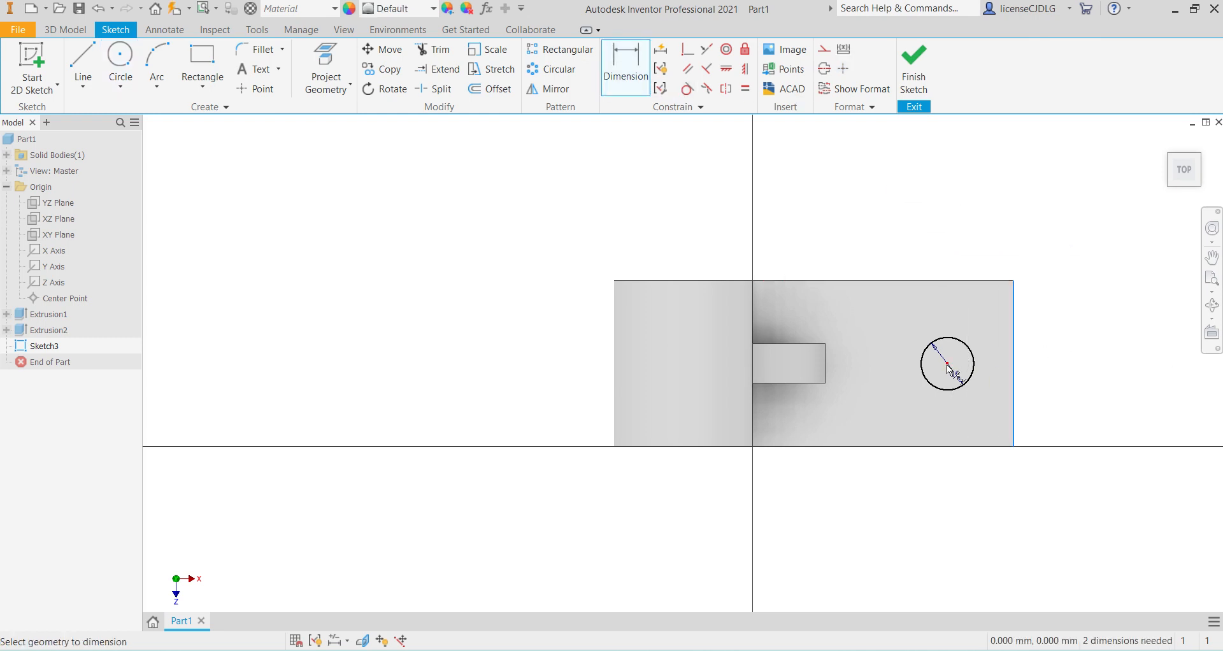
left_click(948, 364)
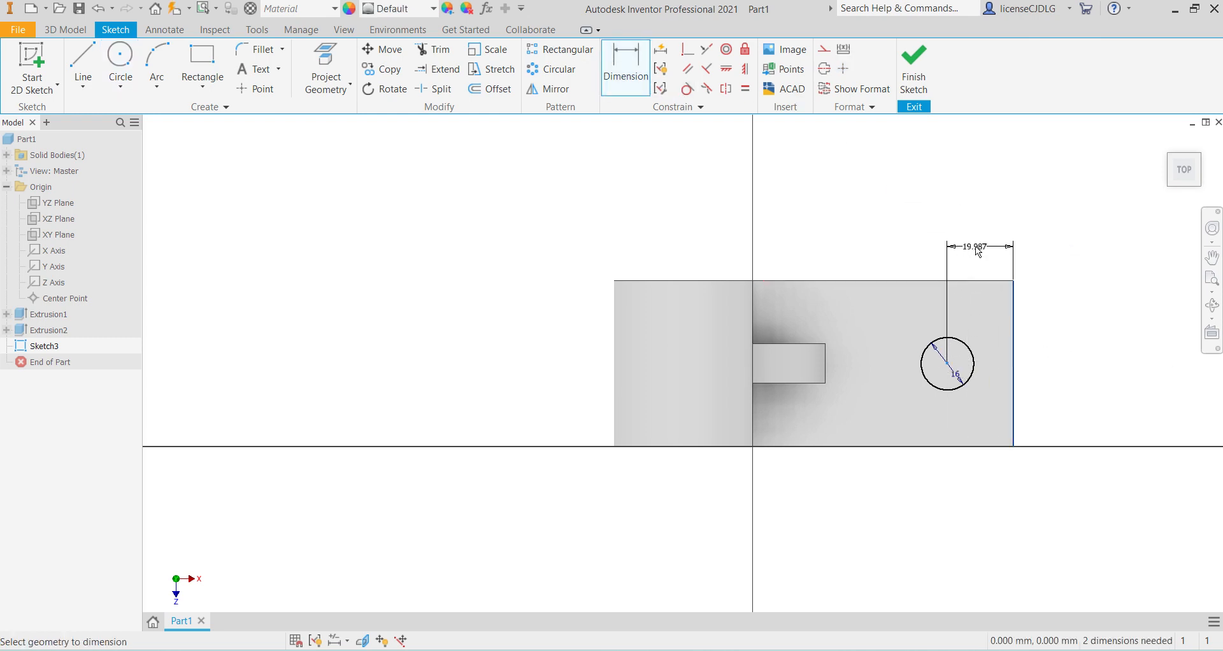
left_click(978, 246)
type("25")
key("Return")
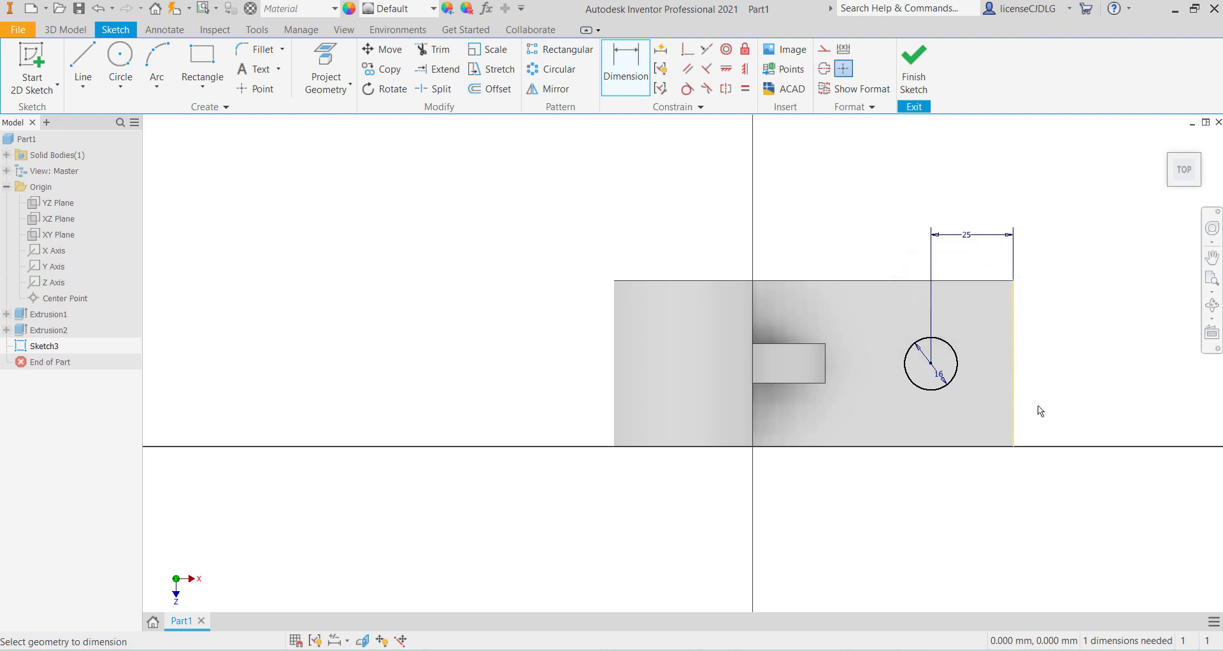
key("Escape")
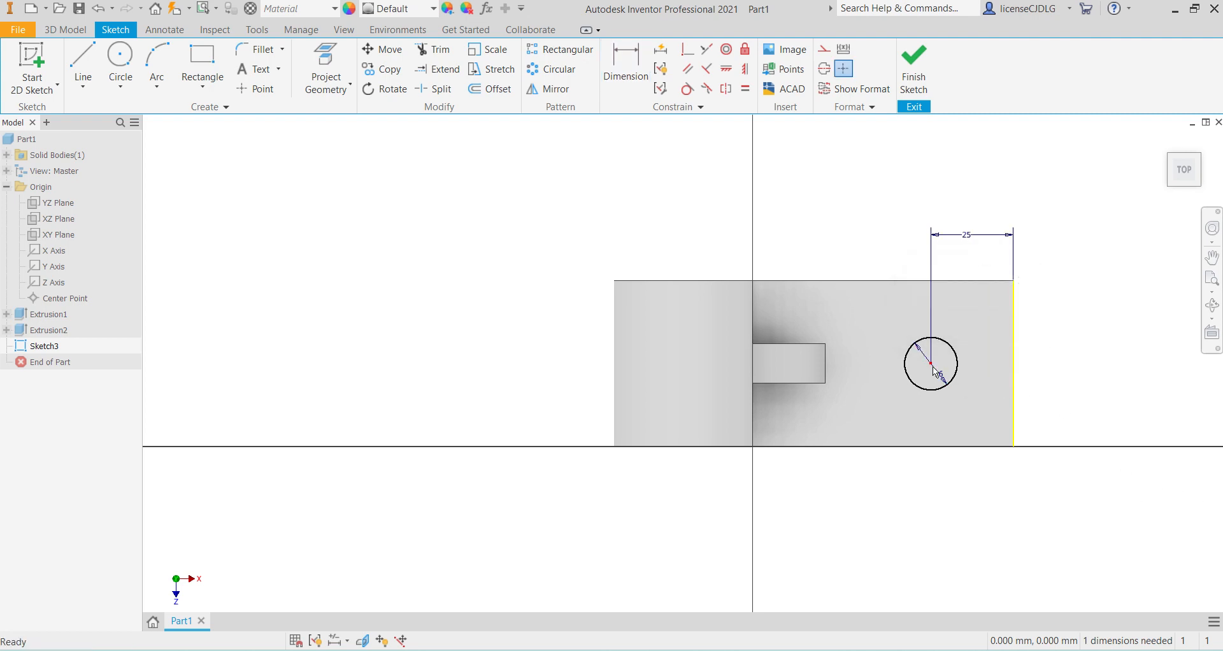
Step: Align the circle's center horizontally with the midpoint of the rib's end edge
left_click(727, 69)
left_click(825, 364)
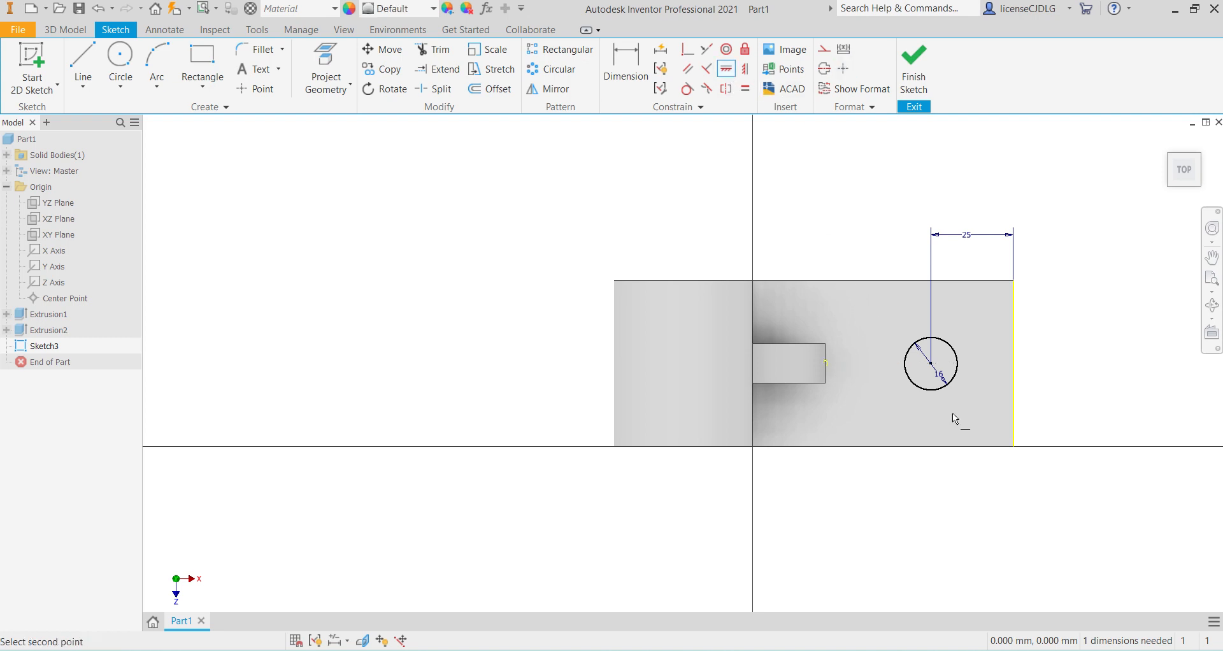
left_click(931, 364)
key("Escape")
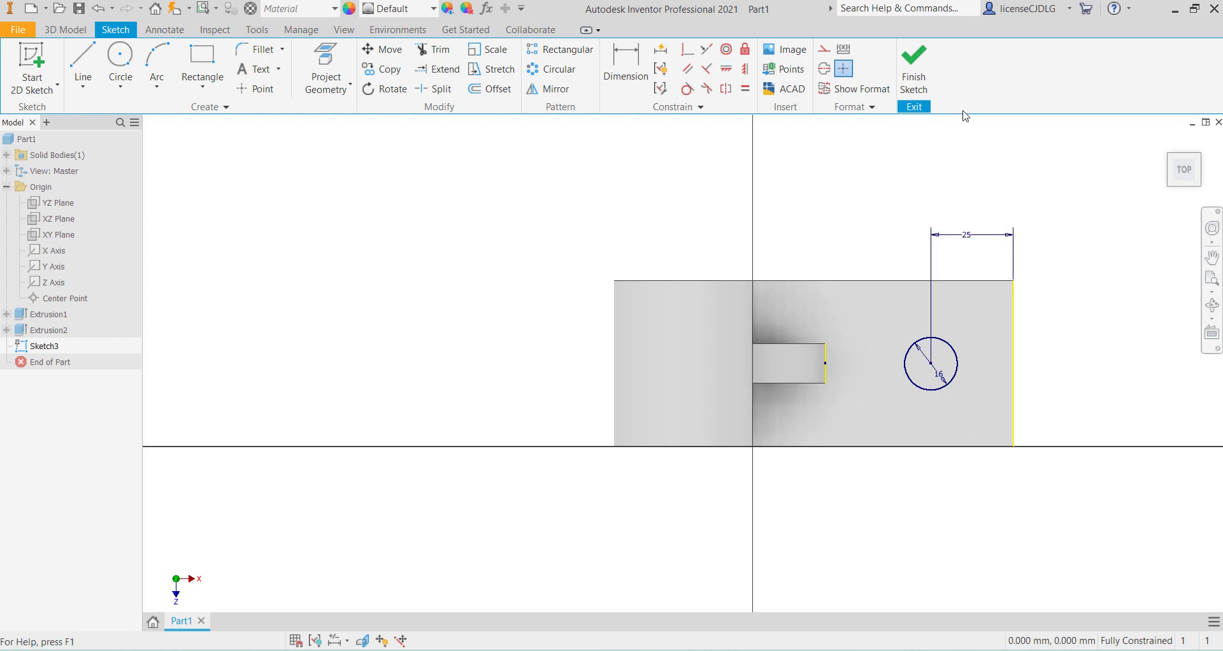
Step: Finish the sketch and cut the circle through all of the base with Extrude
left_click(914, 71)
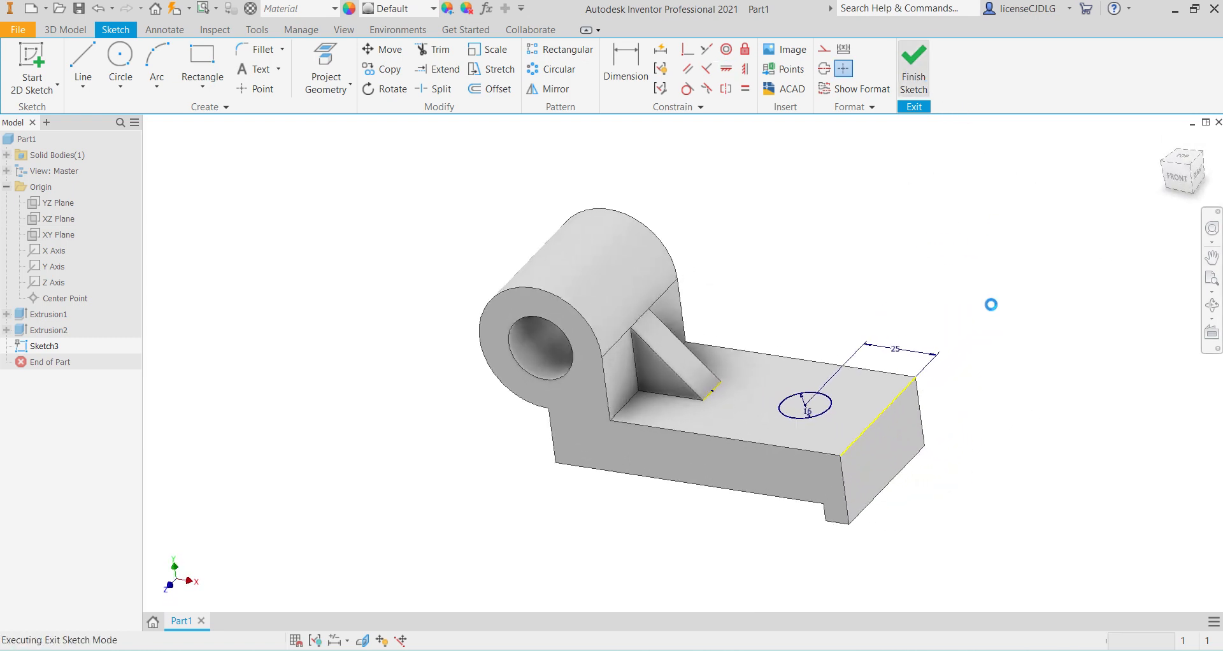
left_click(84, 67)
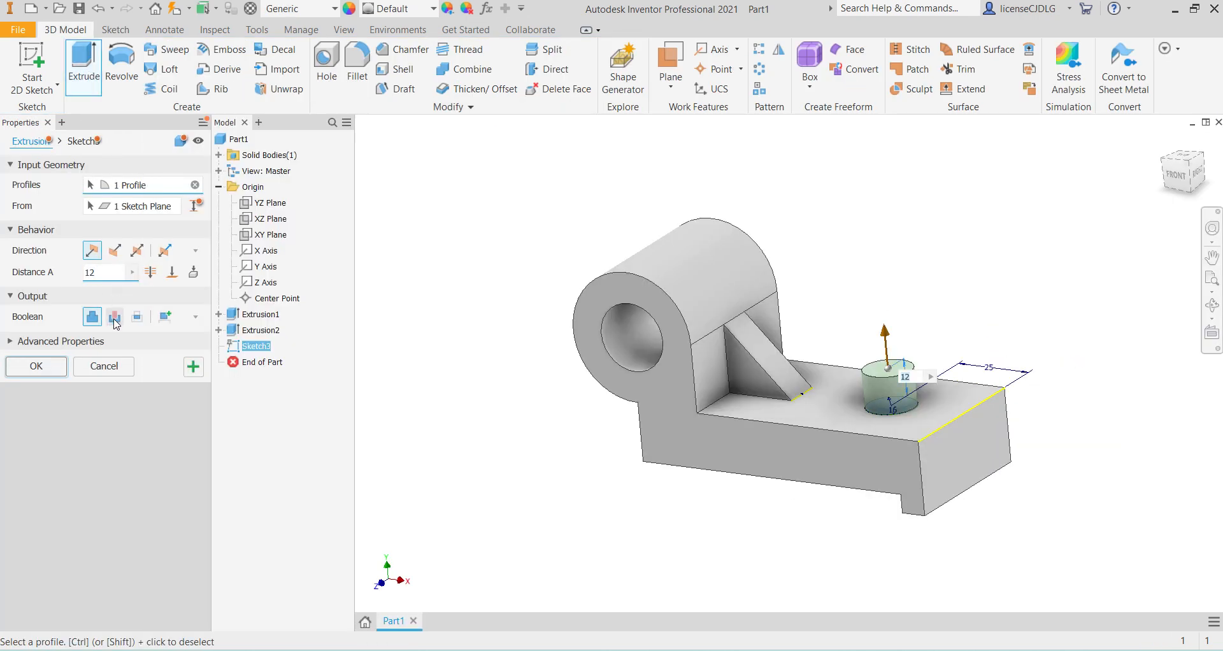
left_click(115, 317)
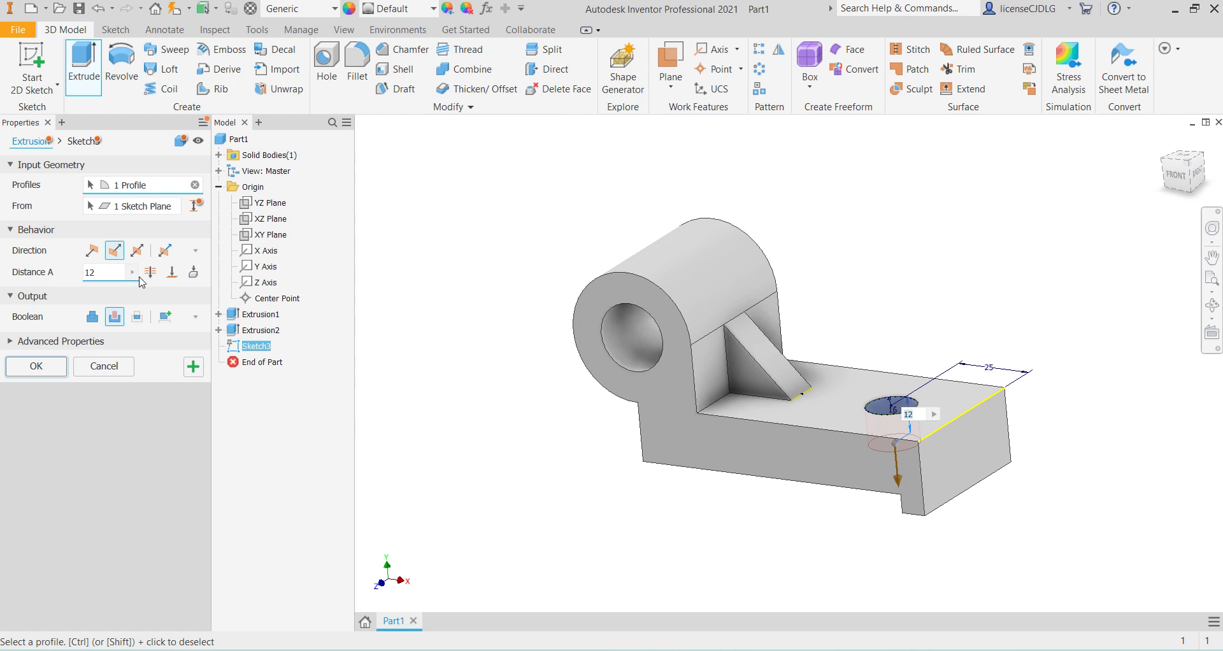
left_click(151, 272)
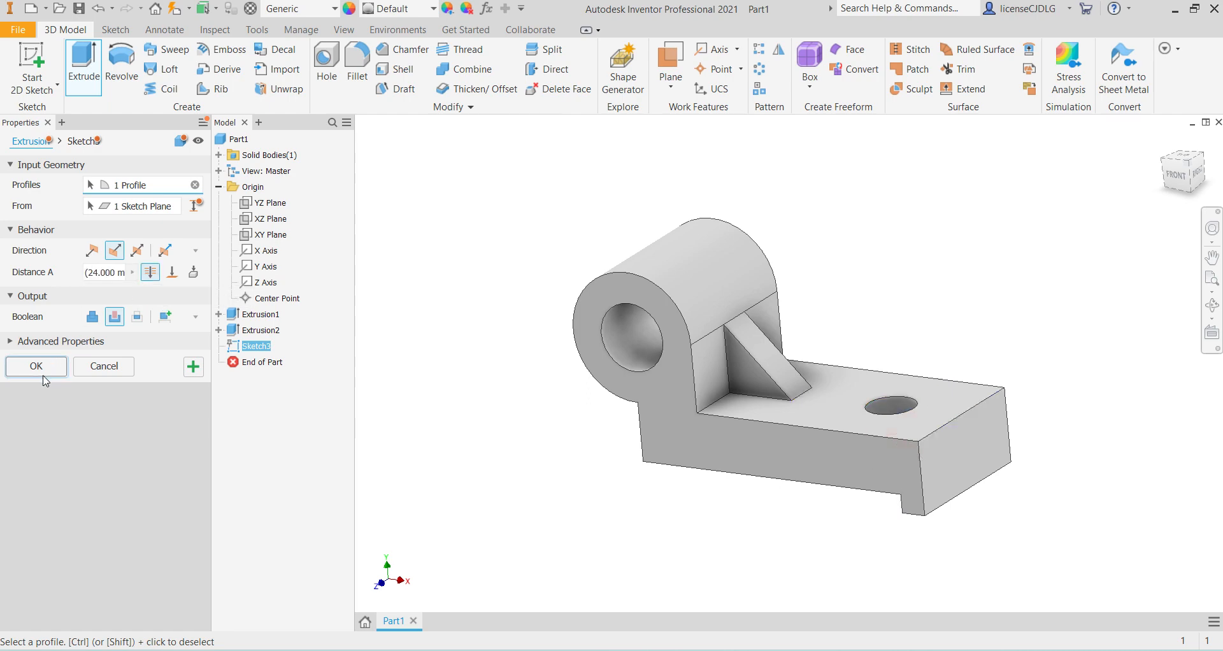
left_click(42, 374)
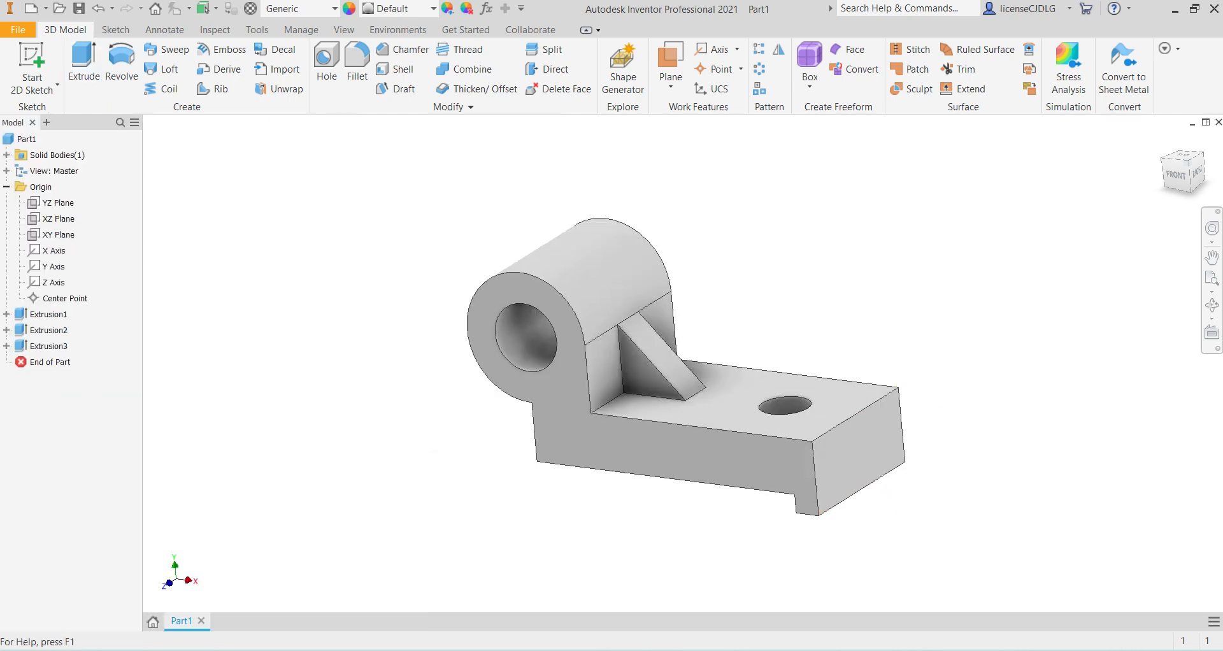
Step: Check the radius on the sk7.JPG drawing and apply 3 mm fillets to both inner corner edges beside the rib and the base's upper end edge
key("alt+Tab")
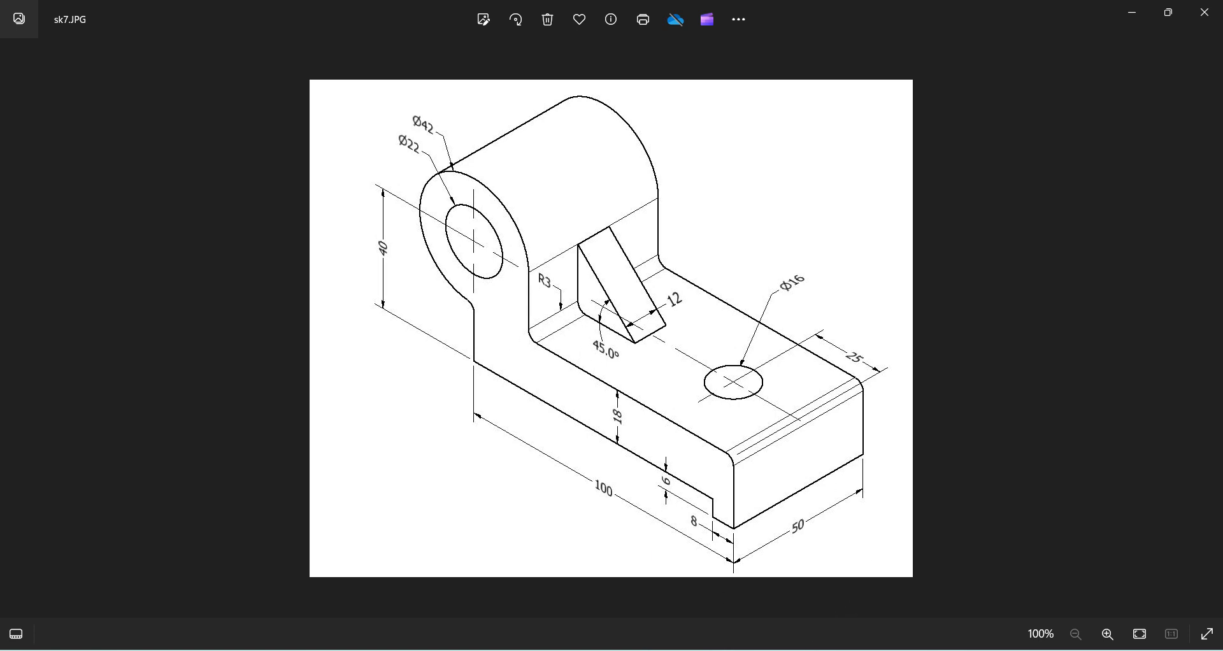
key("alt+Tab")
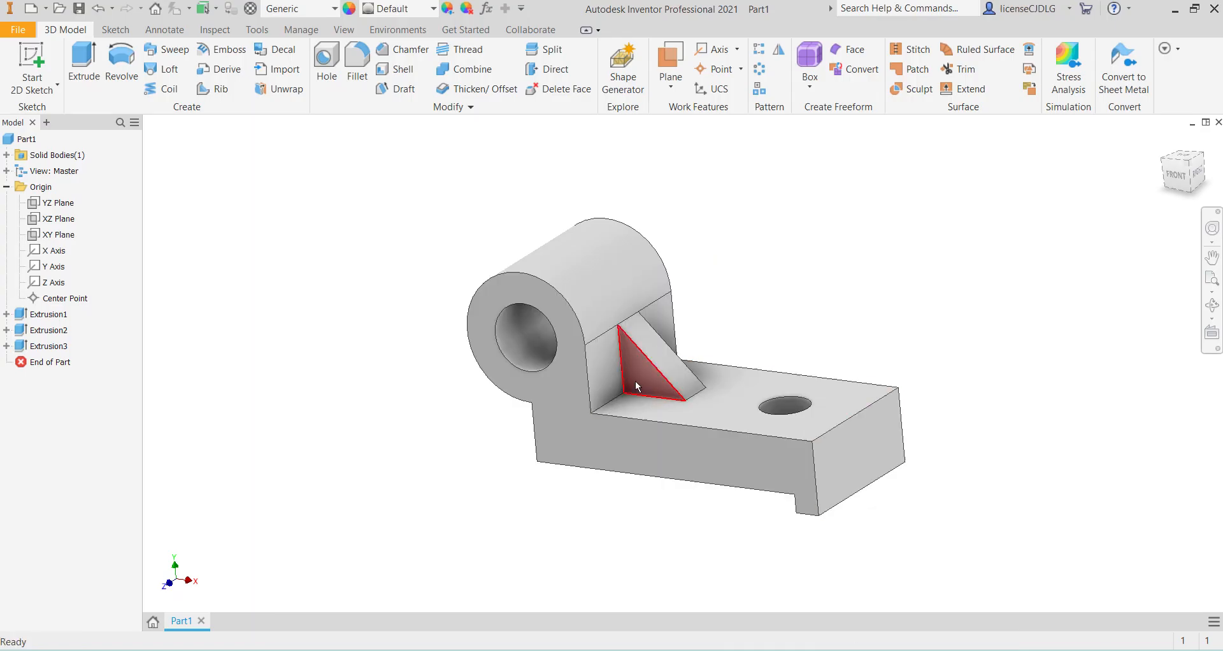
left_click(359, 66)
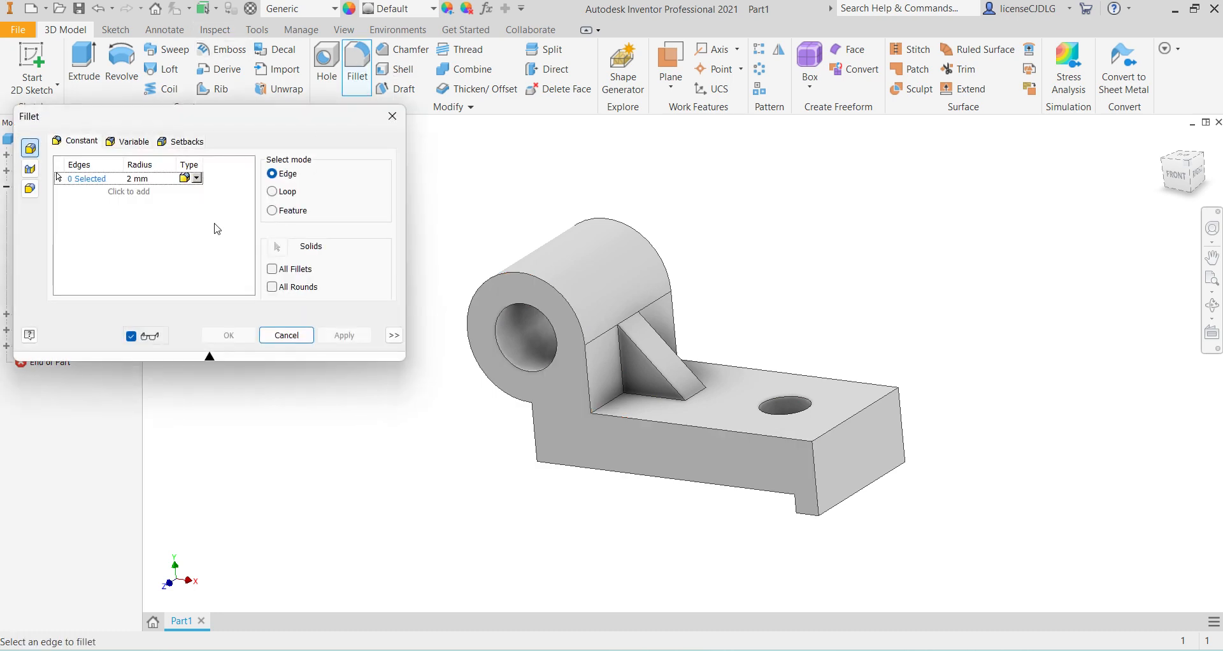
left_click(153, 179)
type("3")
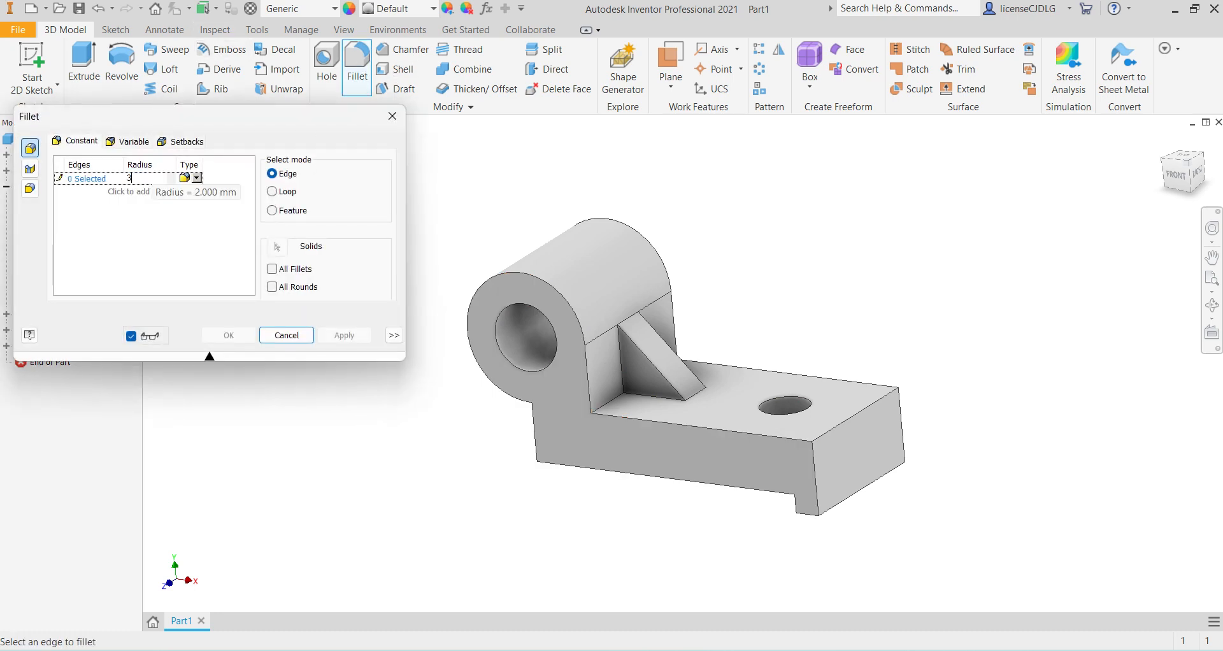
left_click(616, 405)
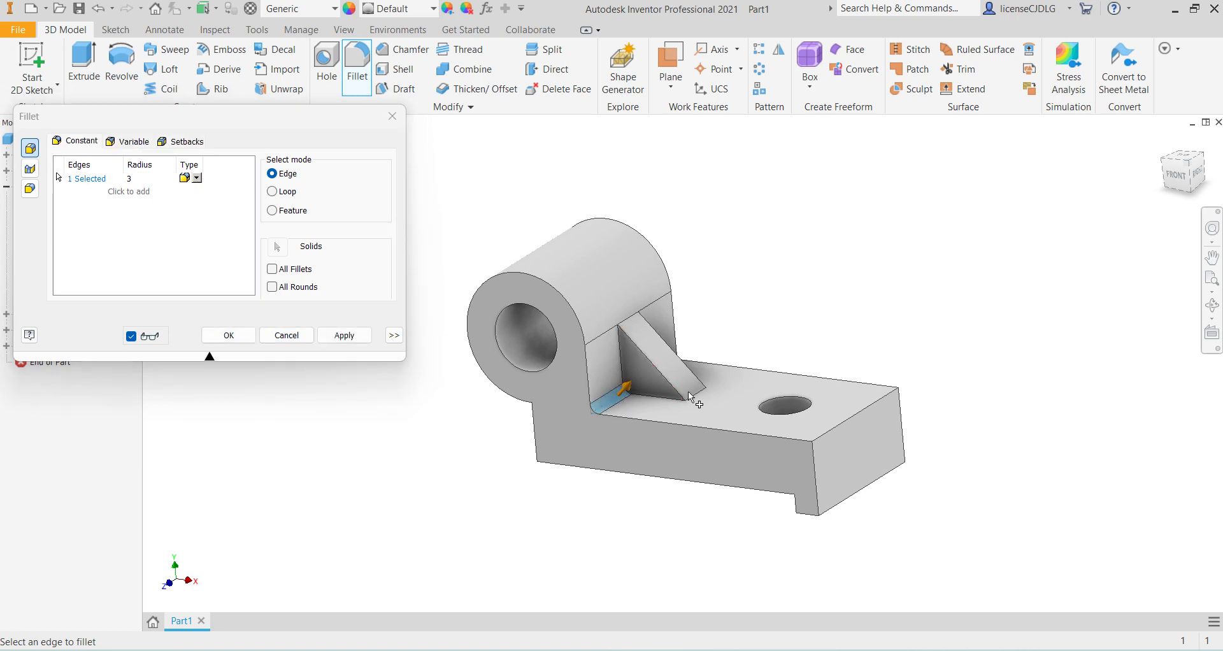
middle_click_drag(744, 422, 714, 306, "shift")
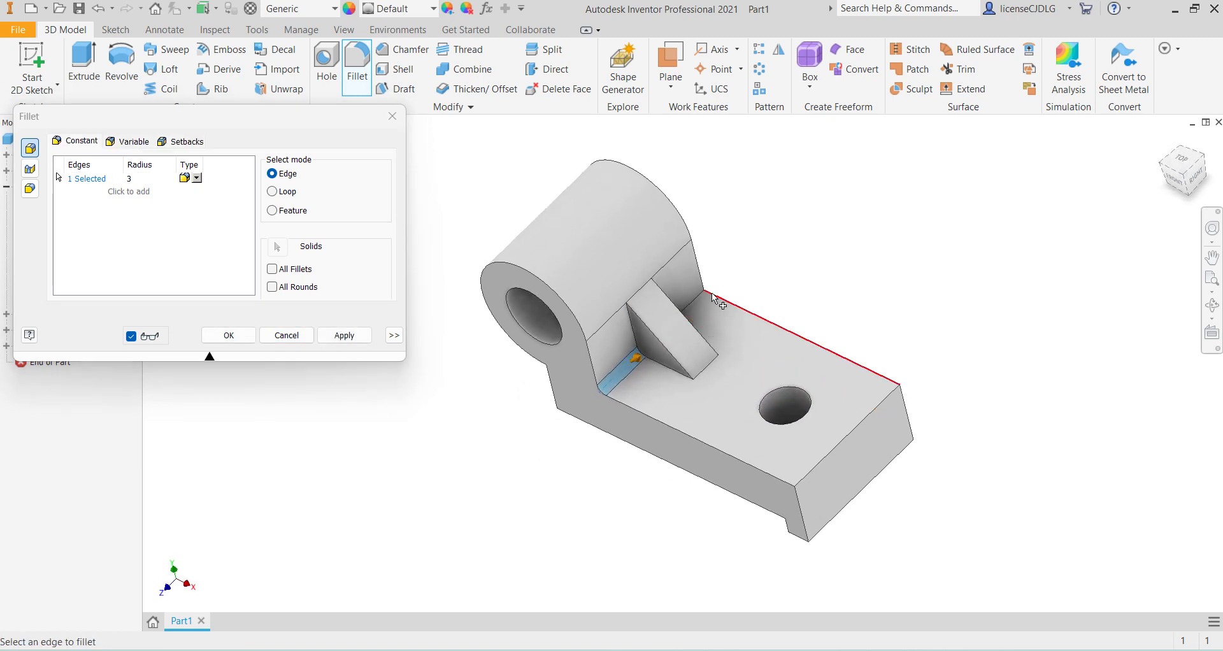
left_click(696, 303)
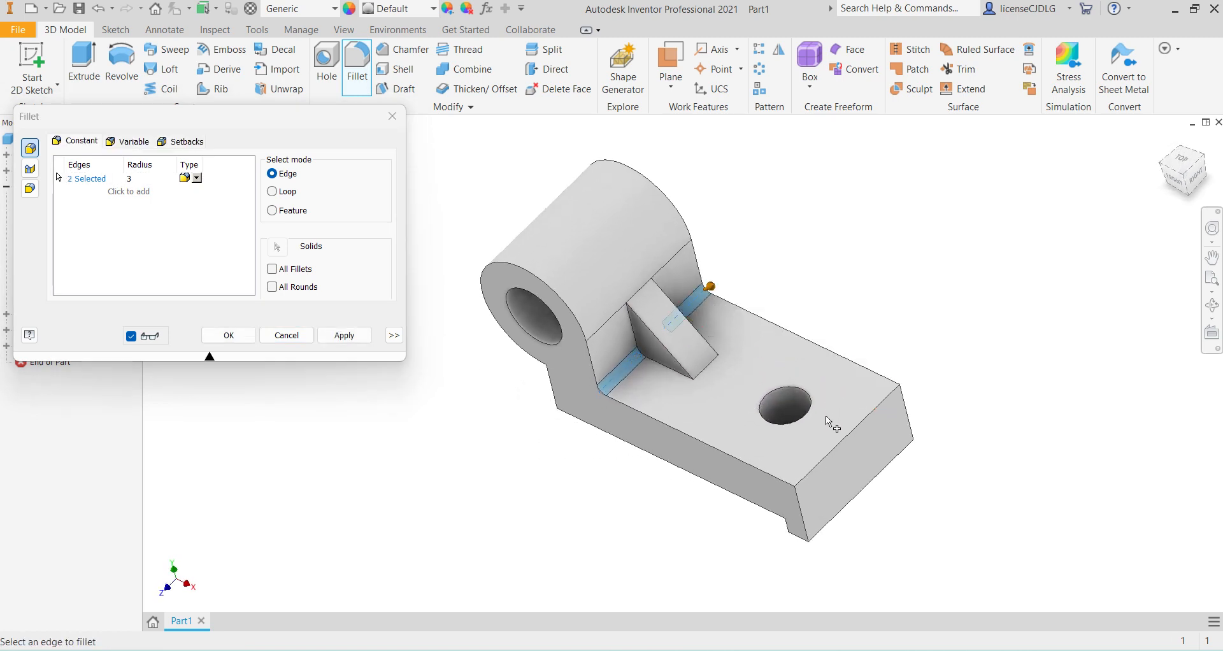
left_click(842, 447)
left_click(228, 335)
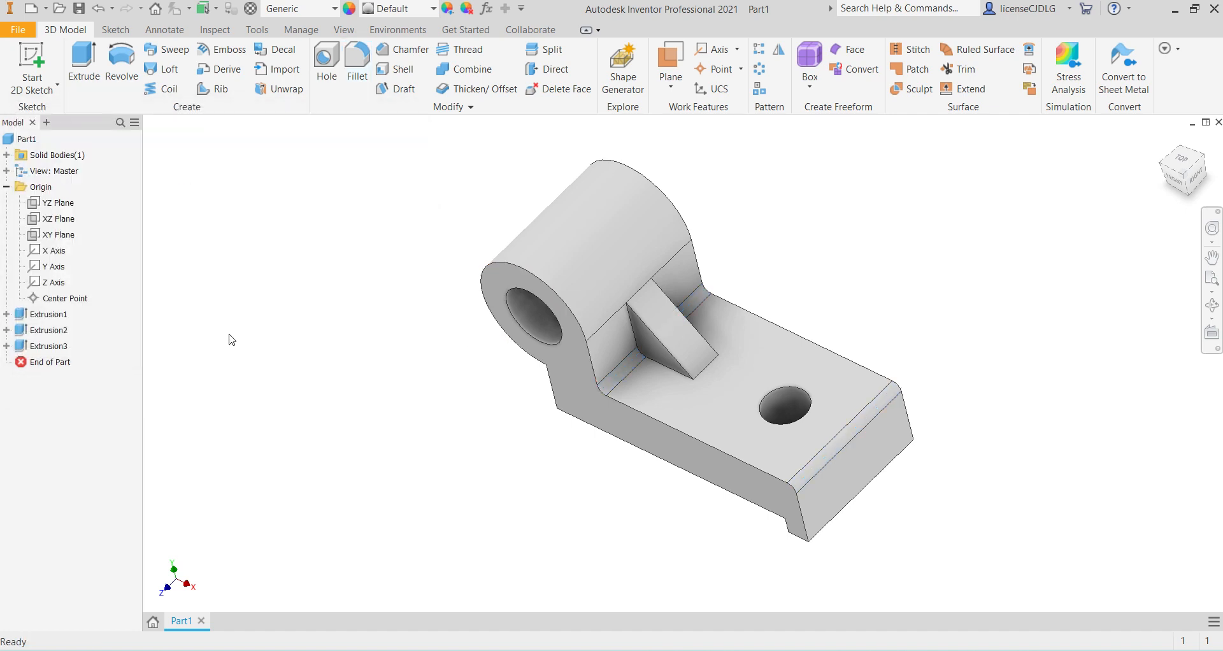
Step: Apply a 5 mm fillet to the outer edge where the underside of the cylinder meets the base's vertical end face
middle_click_drag(611, 380, 649, 368, "shift")
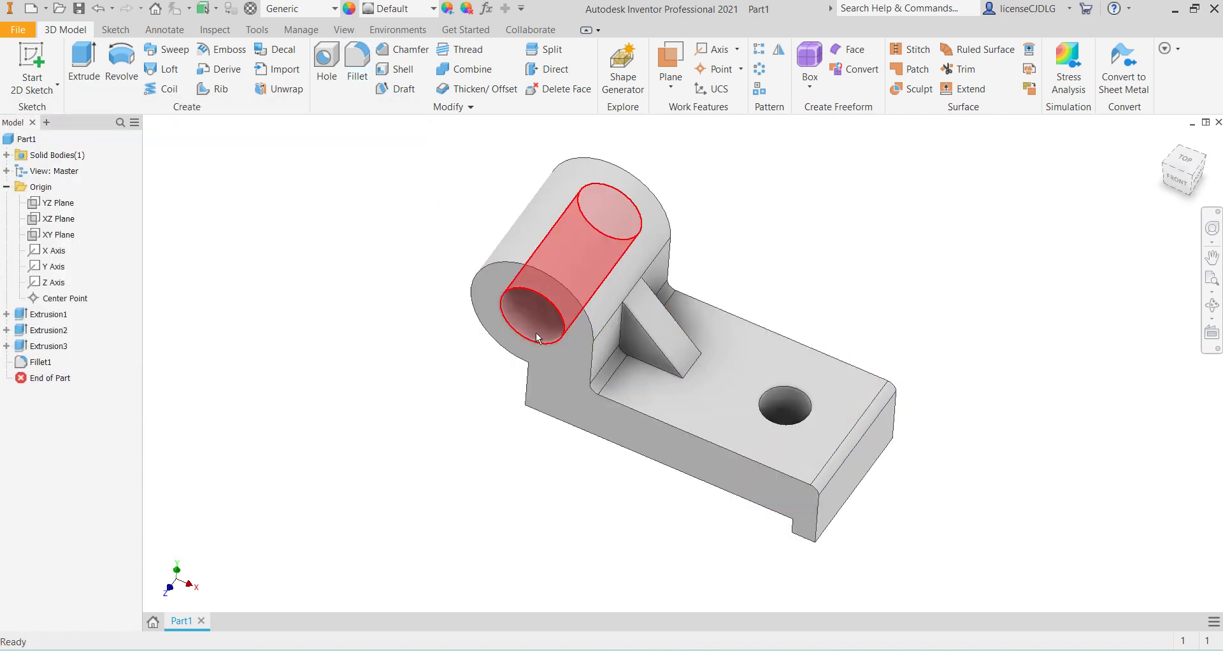
middle_click_drag(539, 339, 599, 337, "shift")
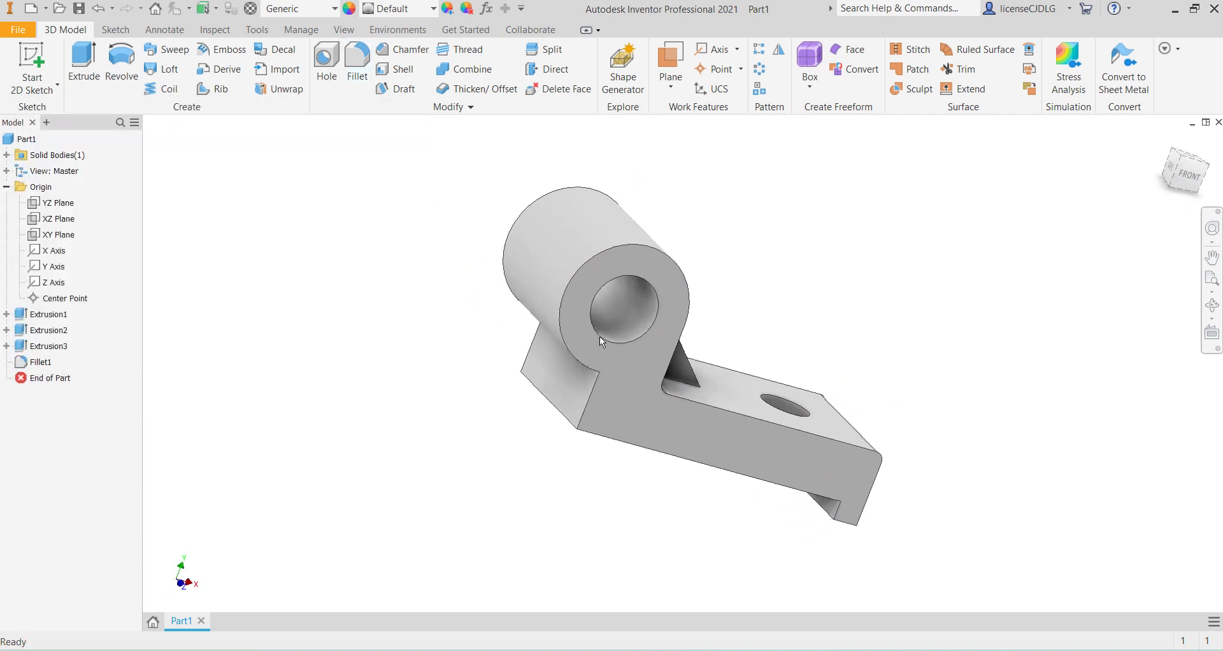
left_click(357, 64)
middle_click_drag(592, 382, 646, 291, "shift")
left_click(142, 181)
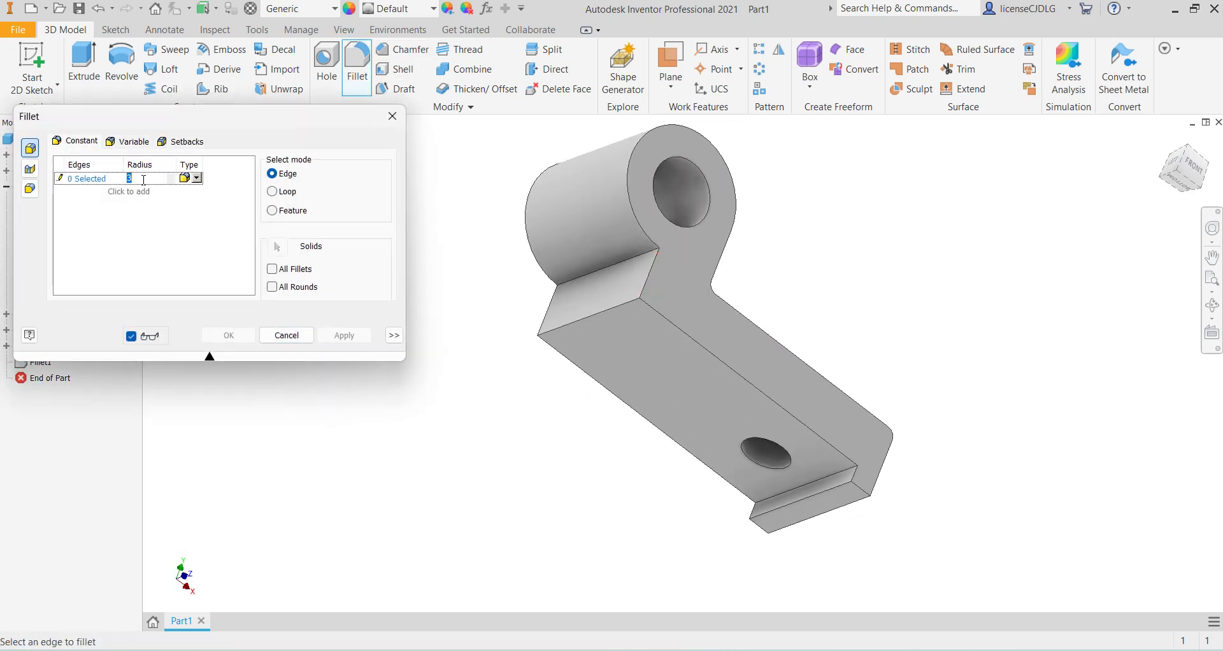
type("5")
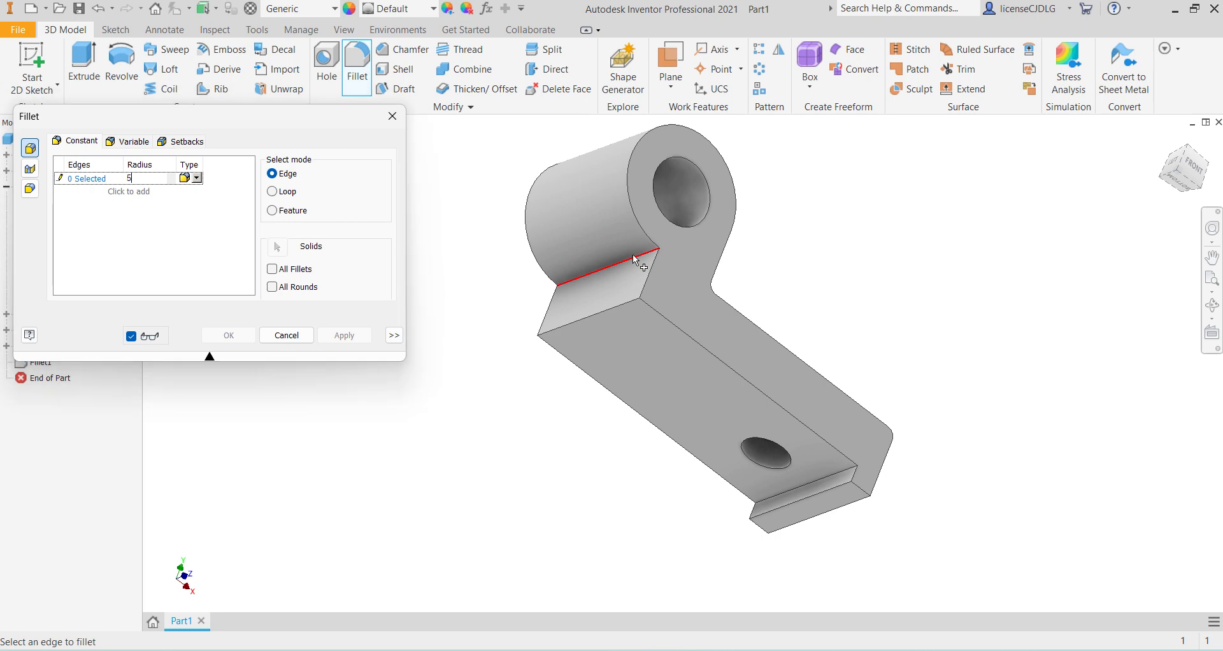
left_click(646, 262)
left_click(229, 336)
middle_click_drag(655, 382, 605, 390, "shift")
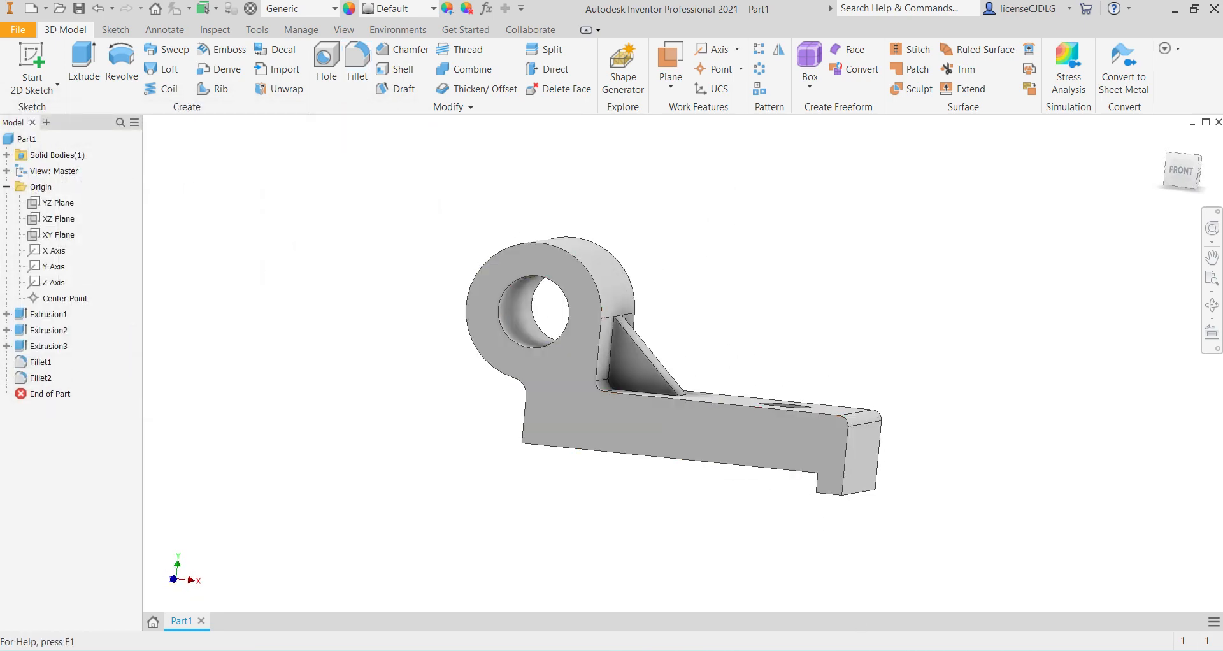
Step: Check the sk7.JPG drawing and chamfer both end edges of the cylinder's bore and the upper edge of the base hole by 2 mm
left_click(785, 650)
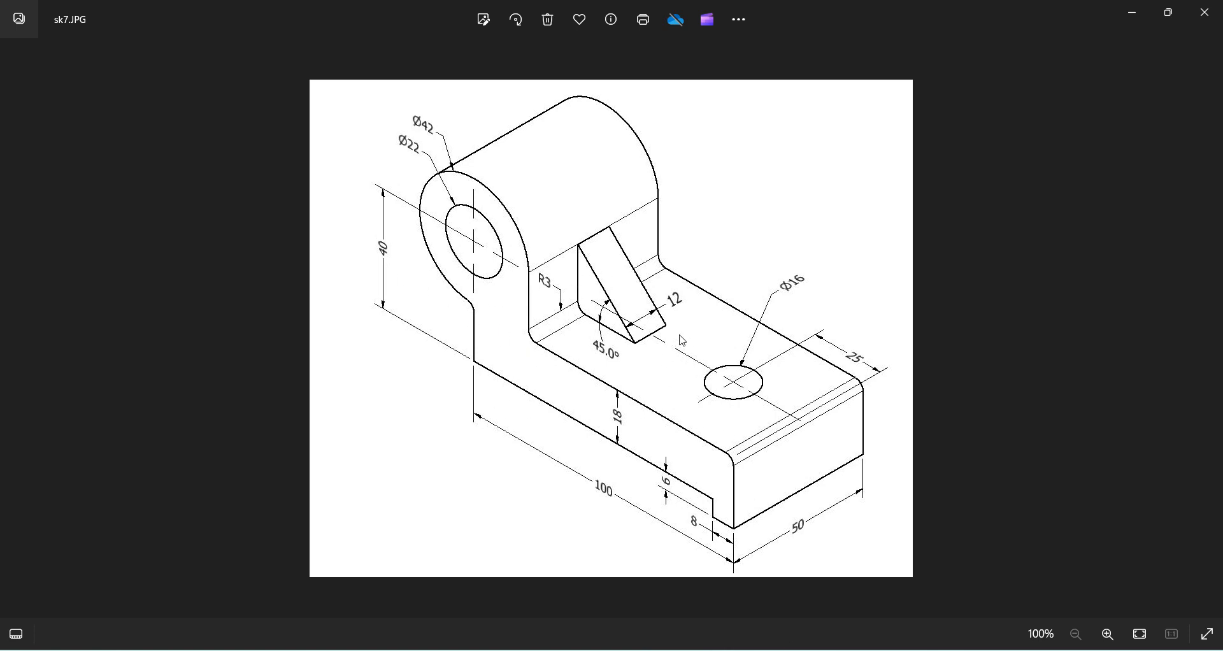
key("alt+Tab")
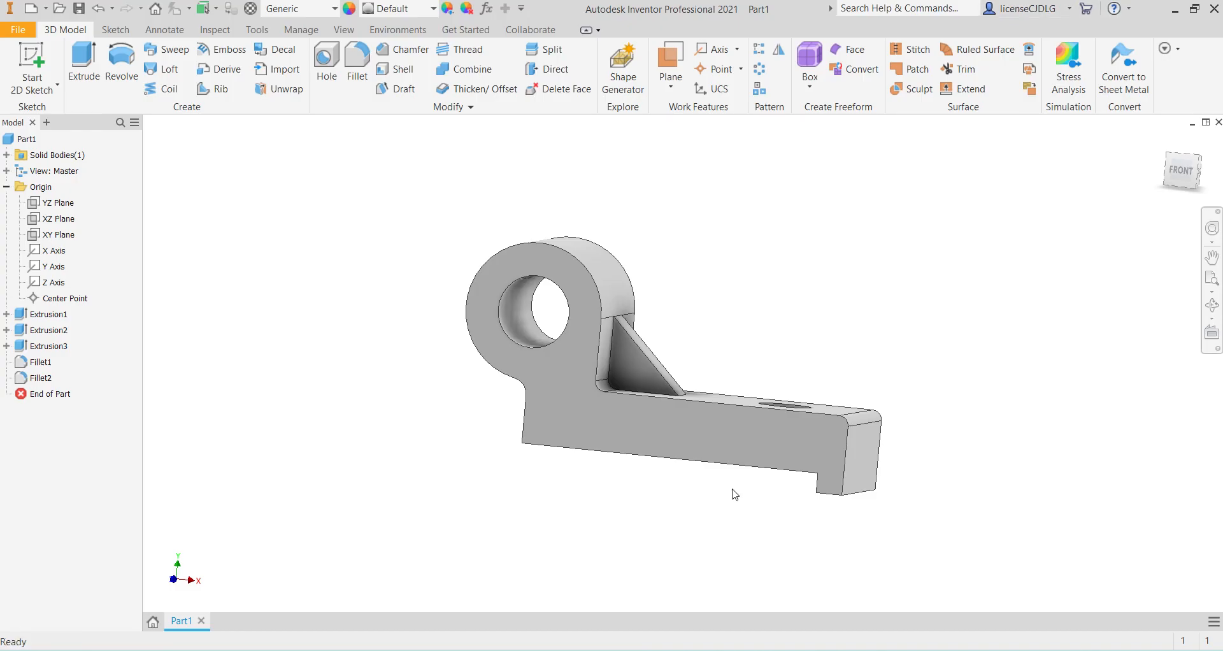
key("F6")
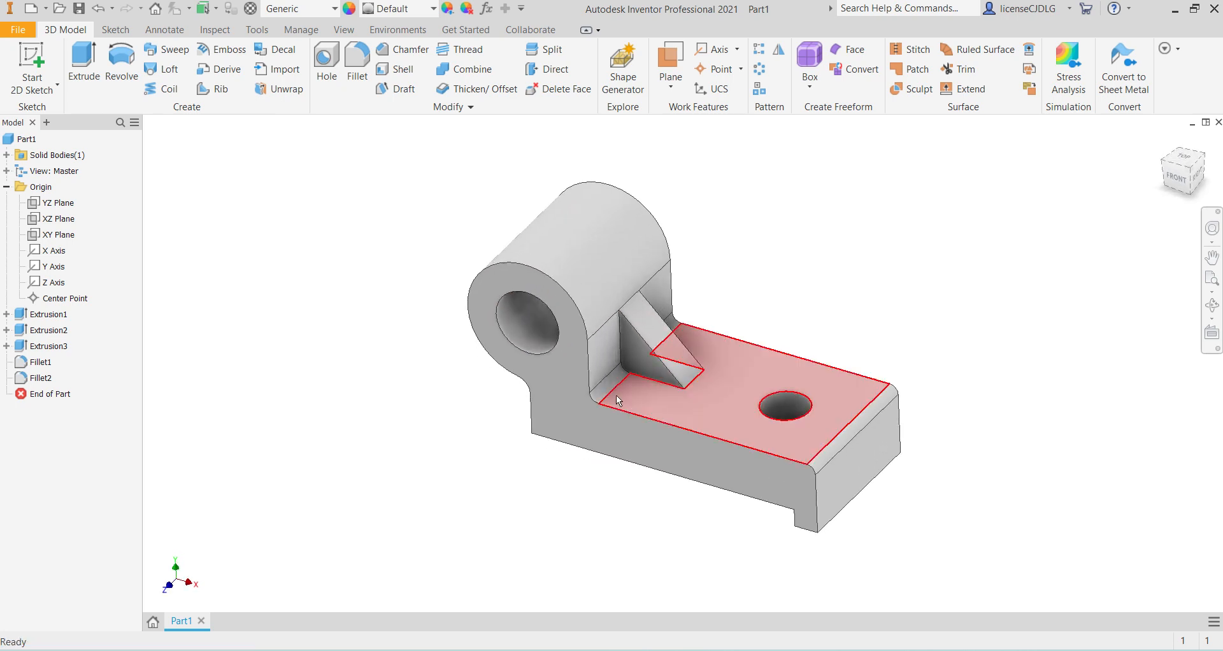
left_click(404, 49)
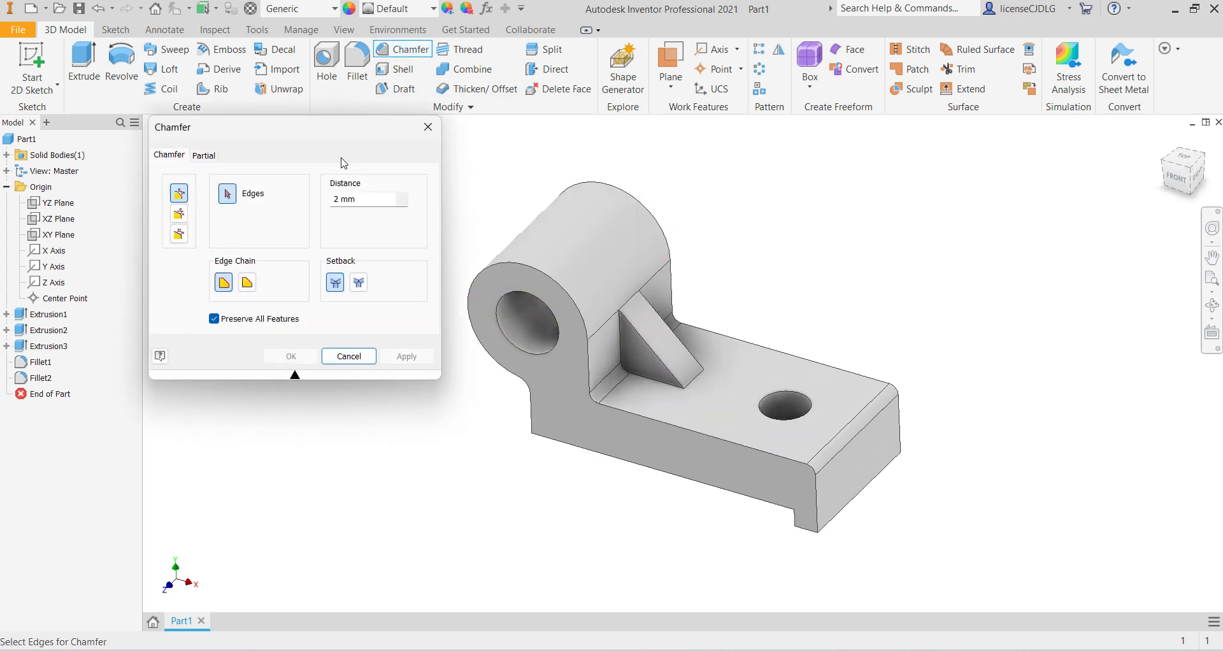
left_click(498, 316)
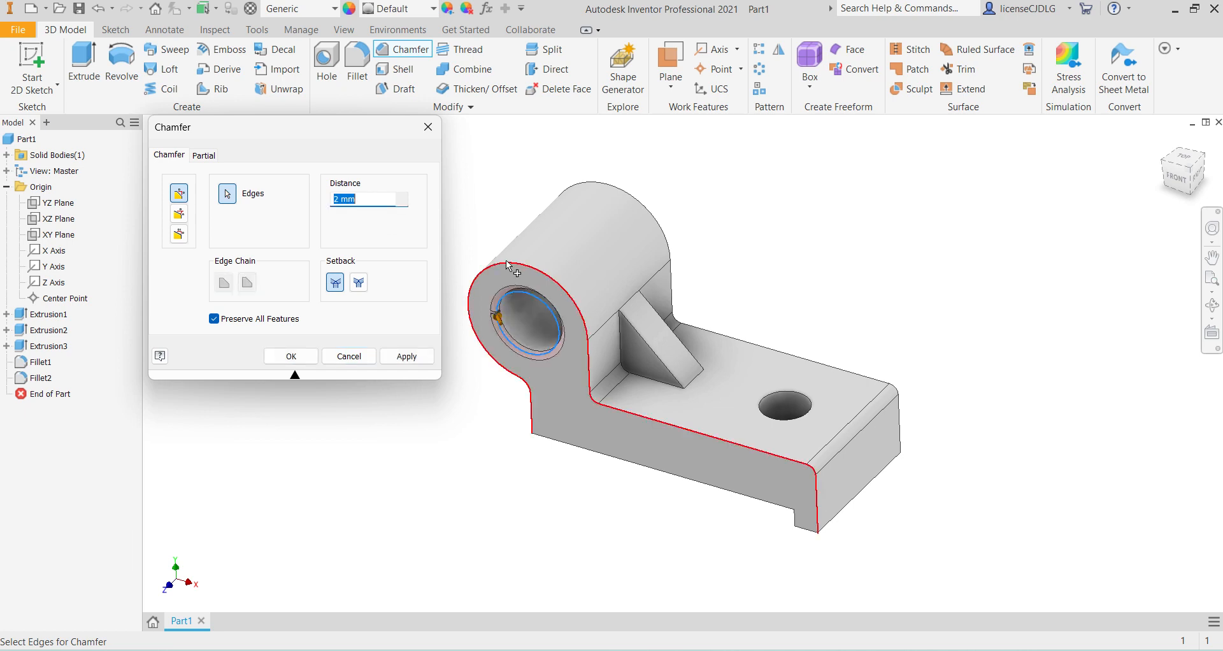
middle_click_drag(757, 393, 910, 236, "shift")
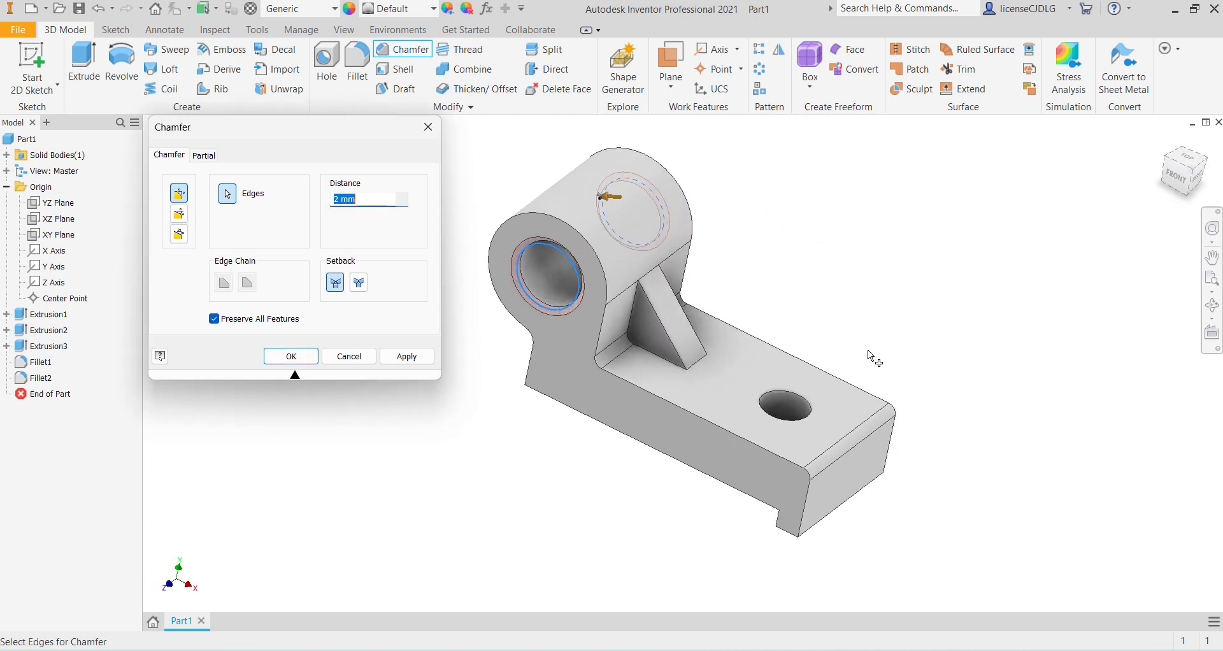
left_click(817, 387)
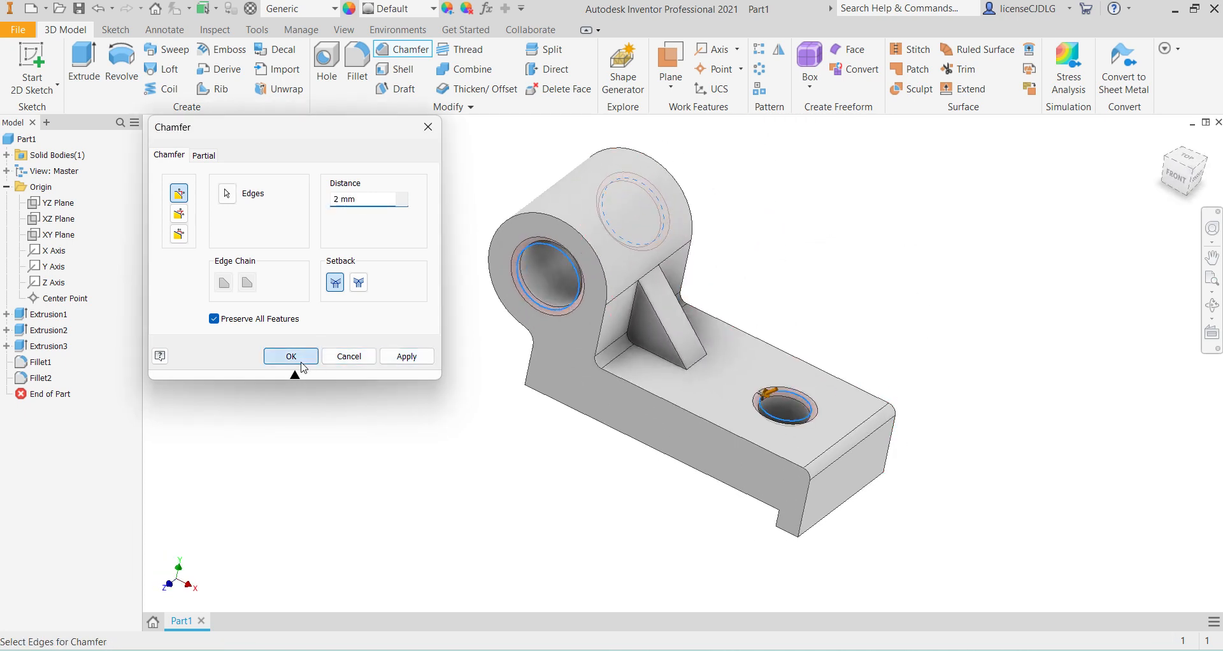
left_click(292, 356)
middle_click_drag(934, 460, 915, 426, "shift")
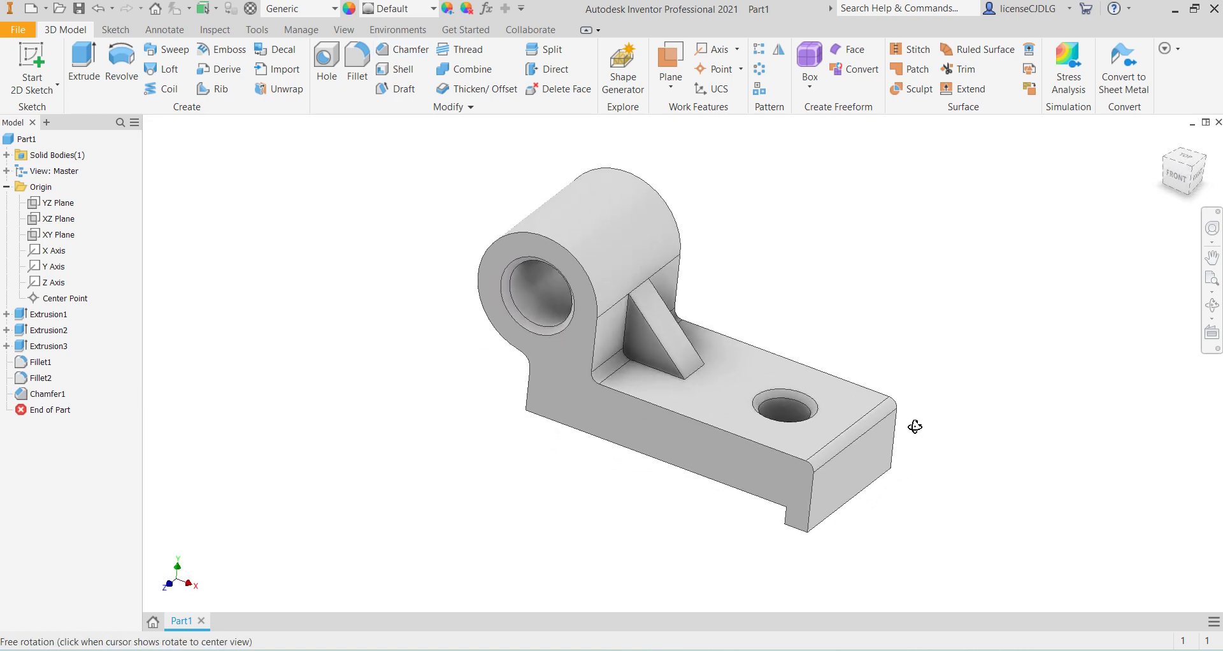
Step: Compare the finished bracket in isometric view with the sk7.JPG drawing placed beside it
left_click(1184, 181)
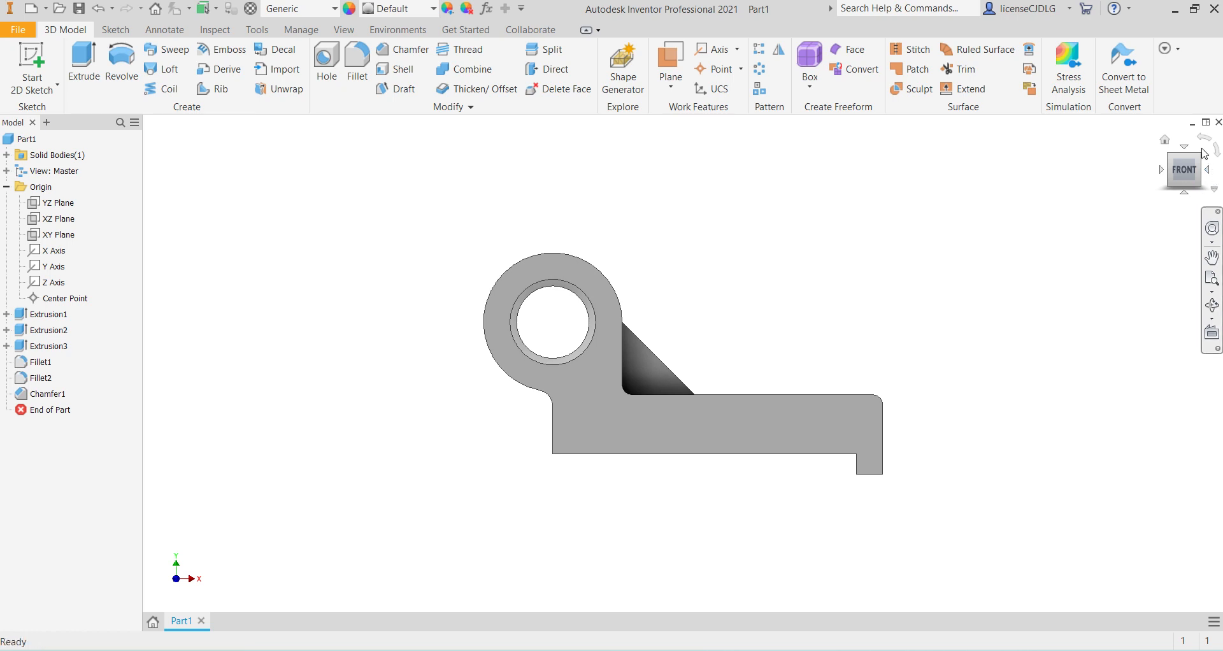
left_click(1199, 158)
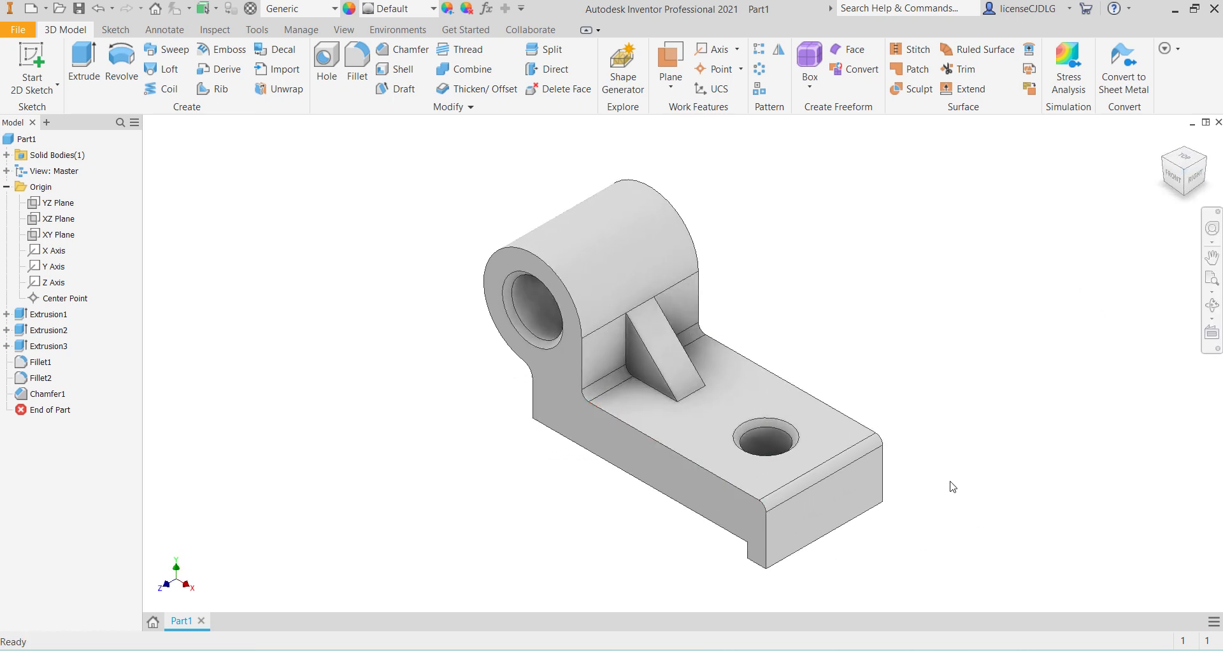
middle_click_drag(953, 488, 732, 468)
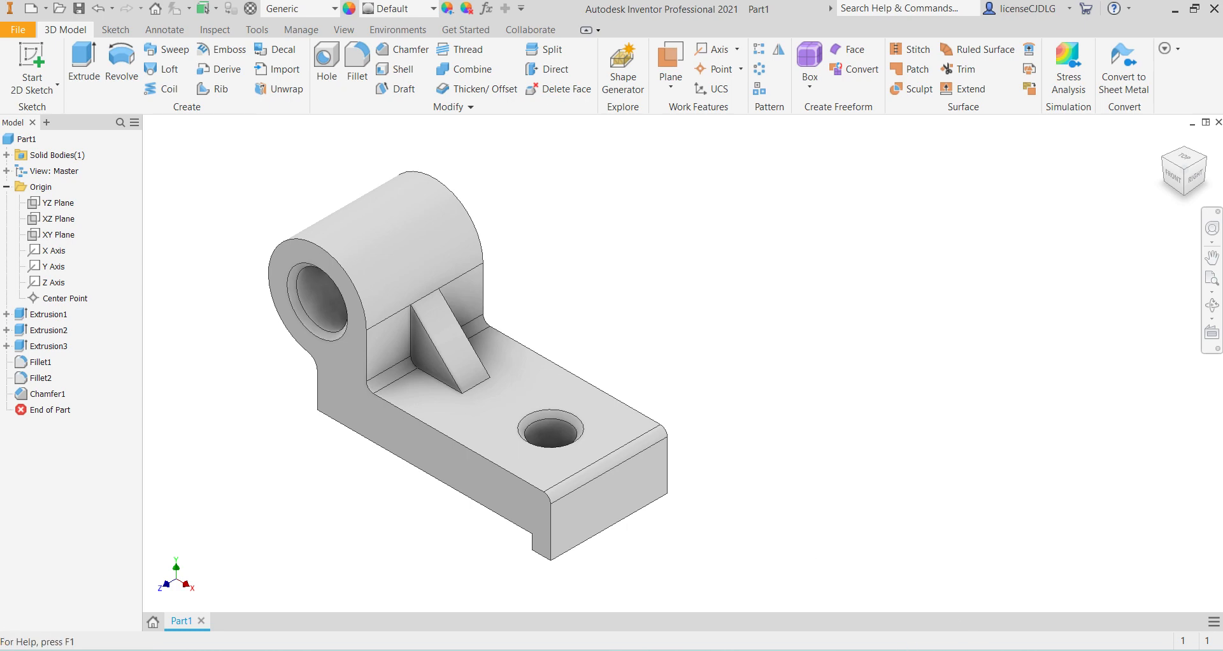
key("alt+Tab")
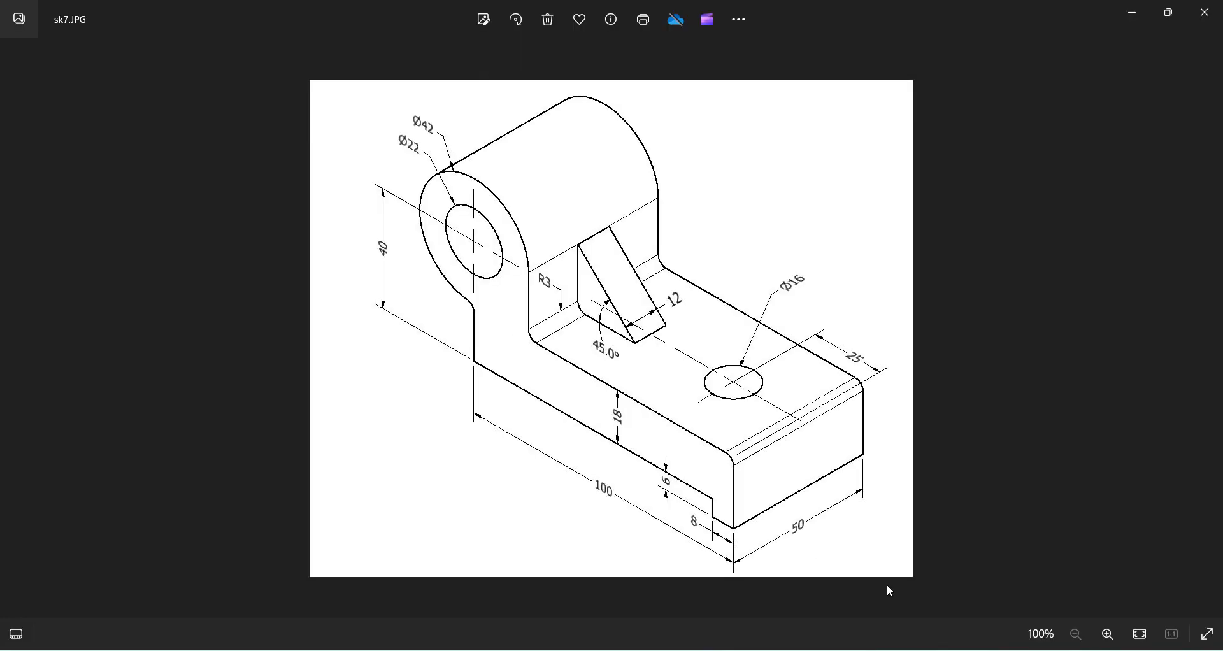
left_click(1171, 12)
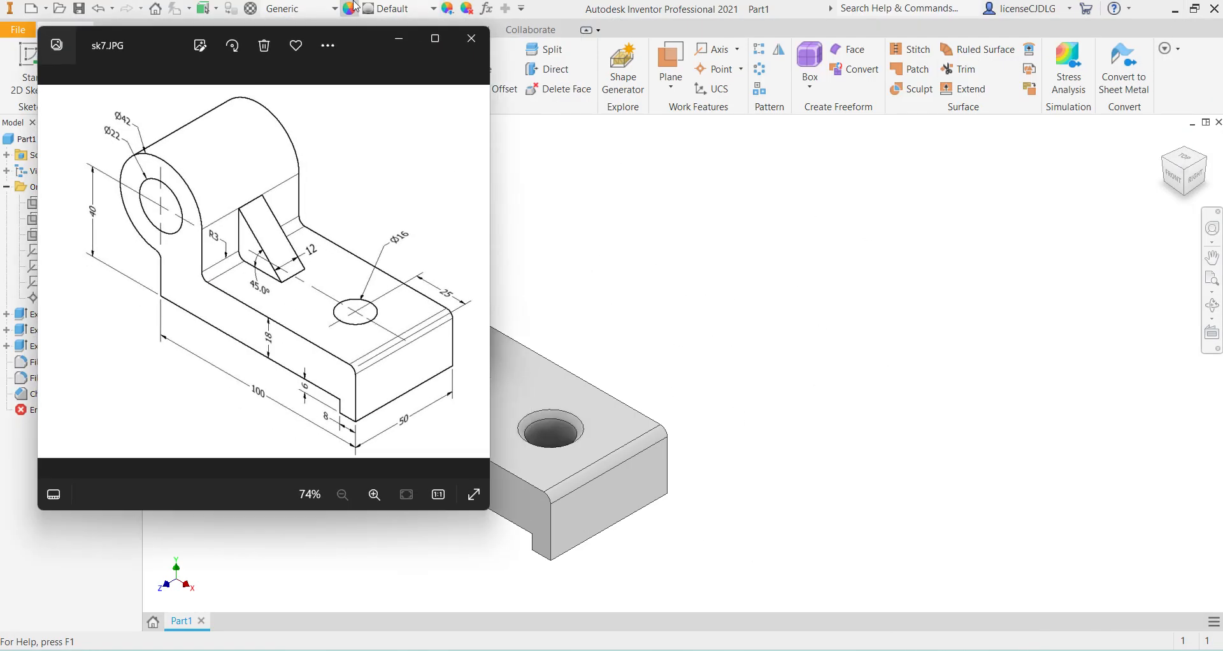
left_click_drag(170, 36, 806, 95)
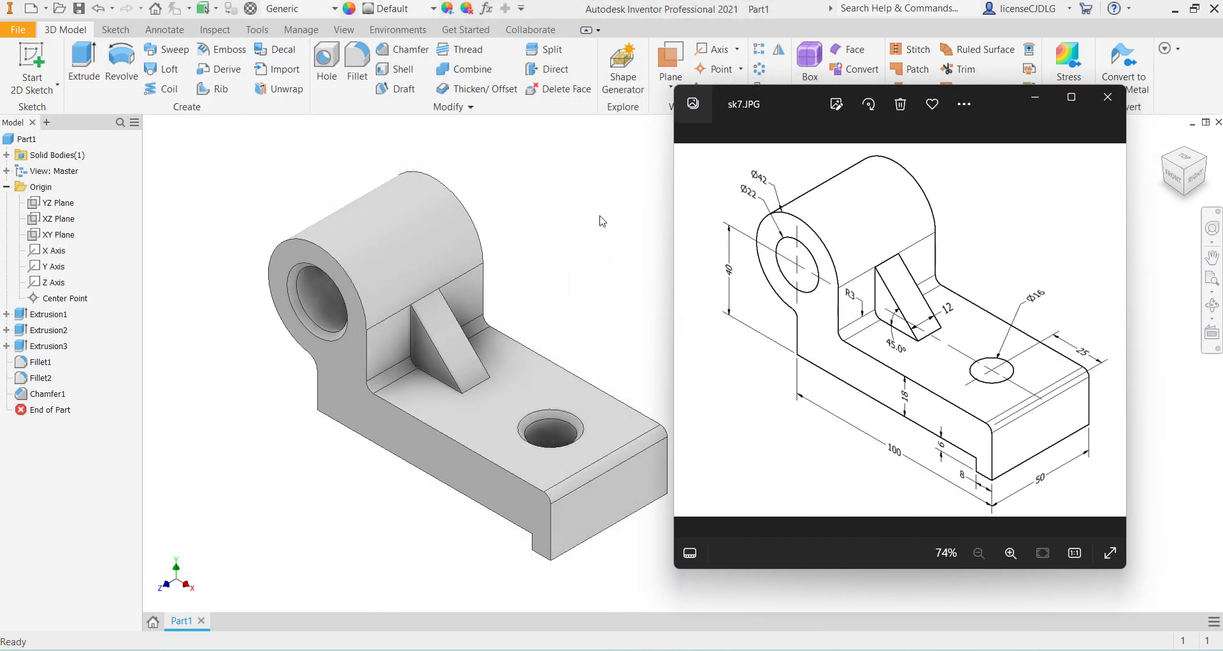
left_click(602, 221)
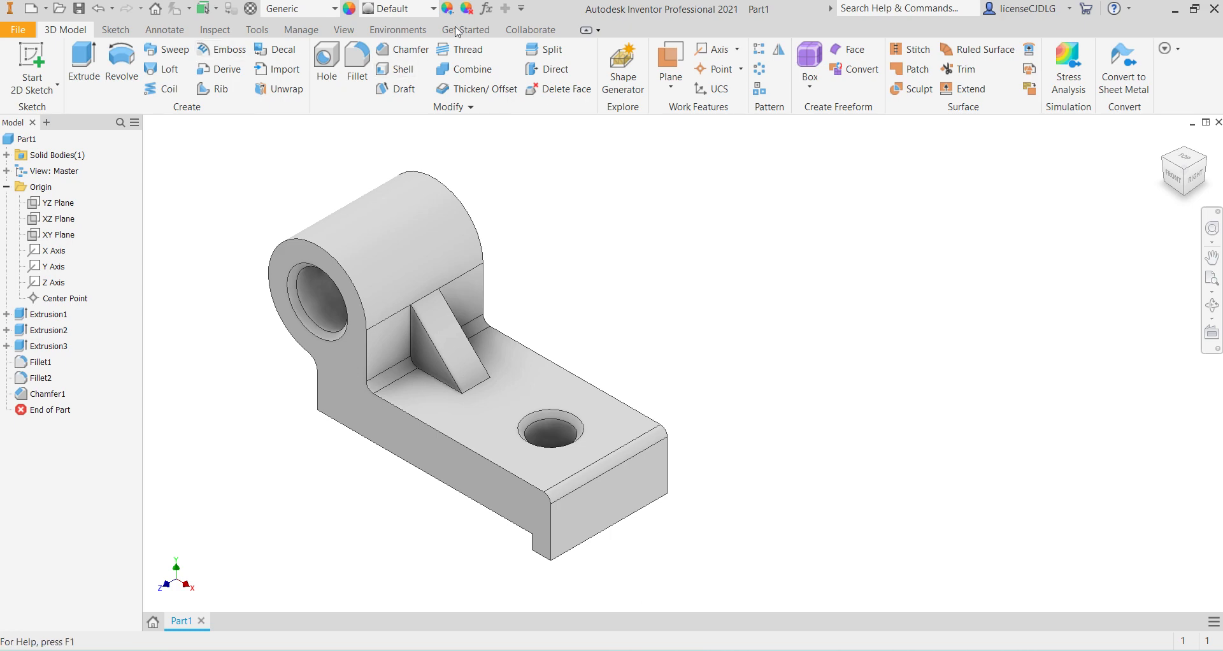
Step: Assign the material Steel, Mild from the Inventor Material Library to the part
left_click(283, 14)
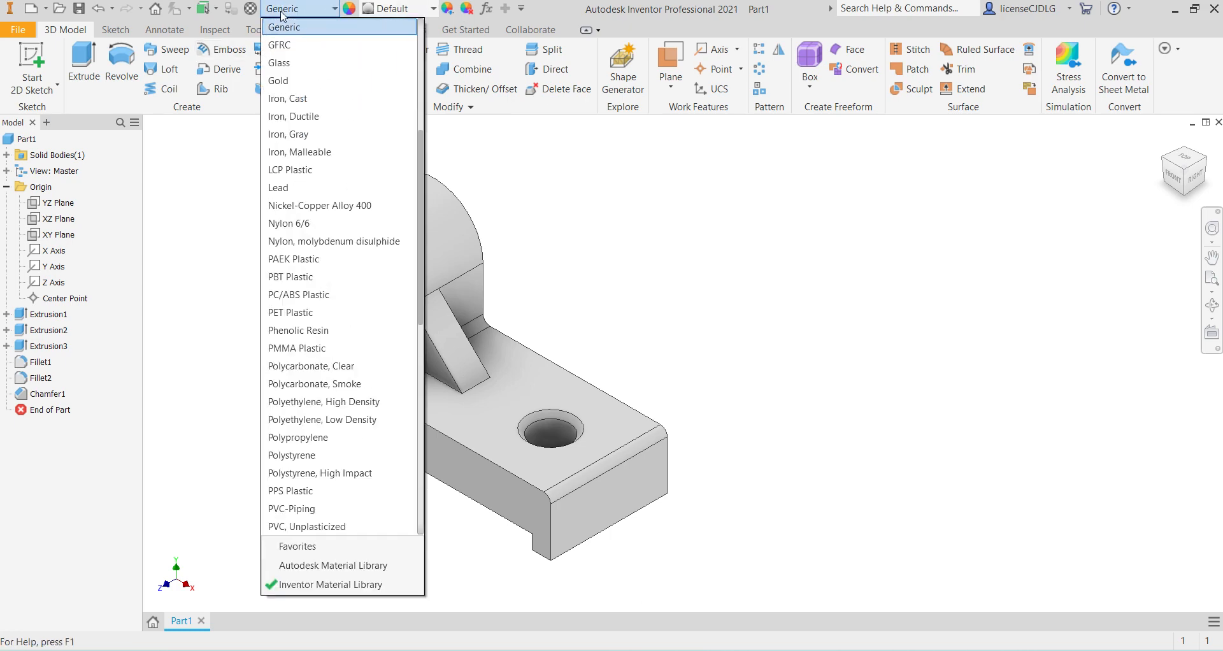
scroll(306, 376, "down", 6)
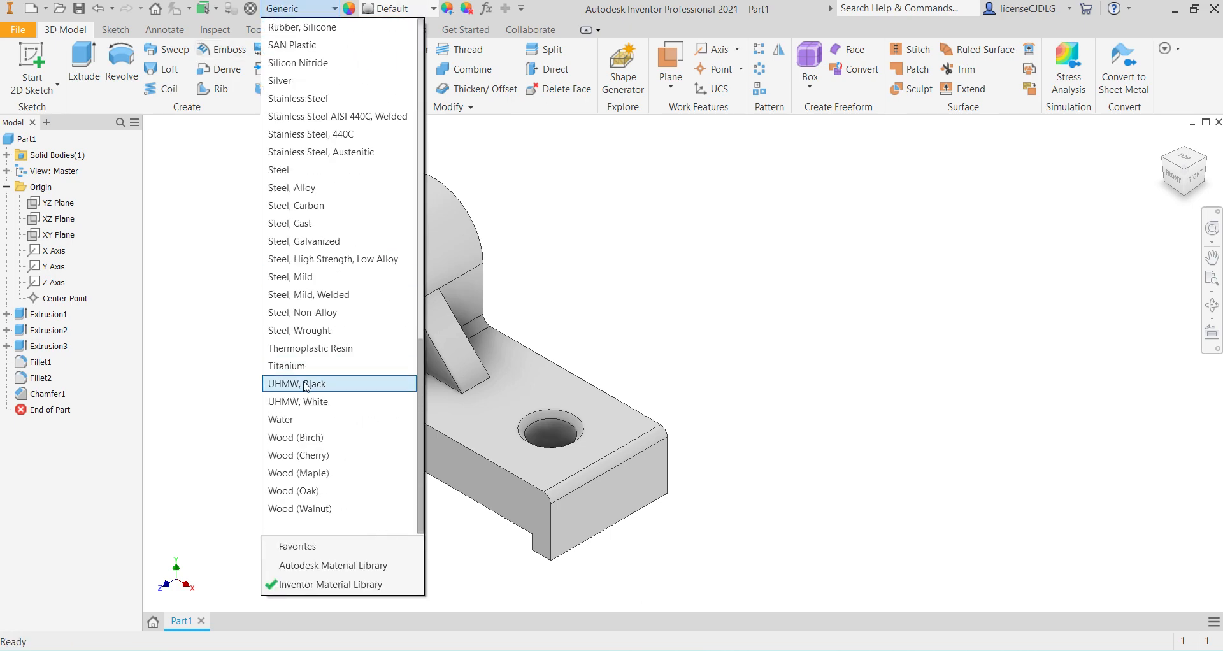
scroll(305, 386, "up", 6)
scroll(319, 268, "down", 3)
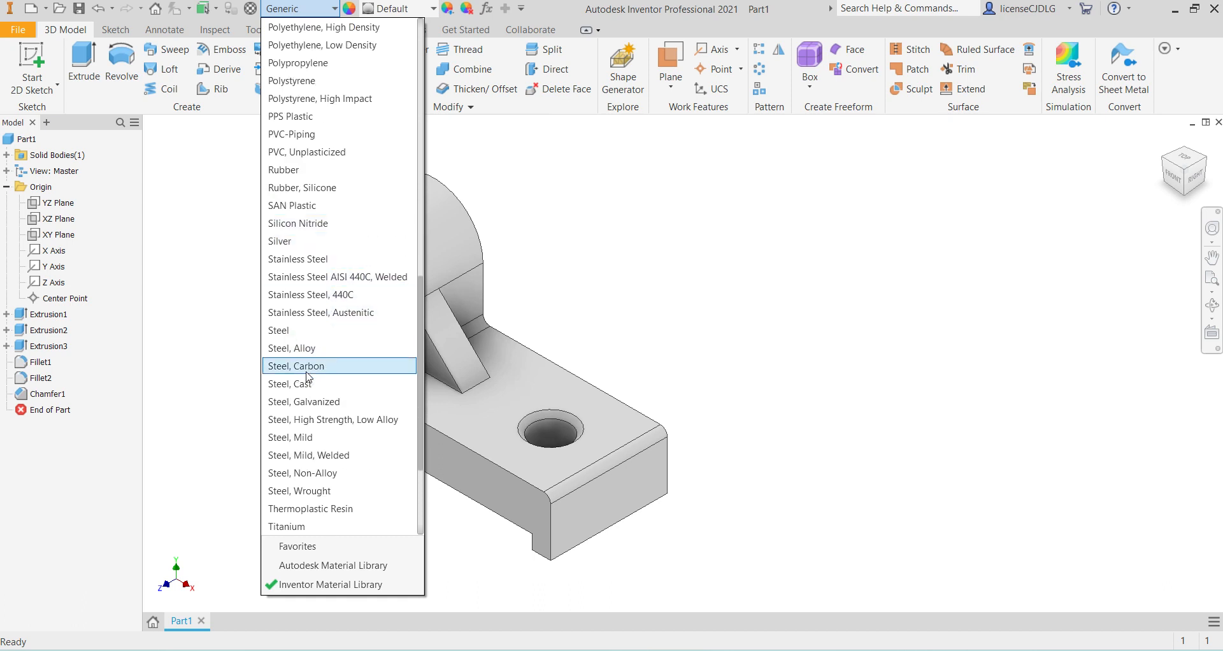
left_click(321, 439)
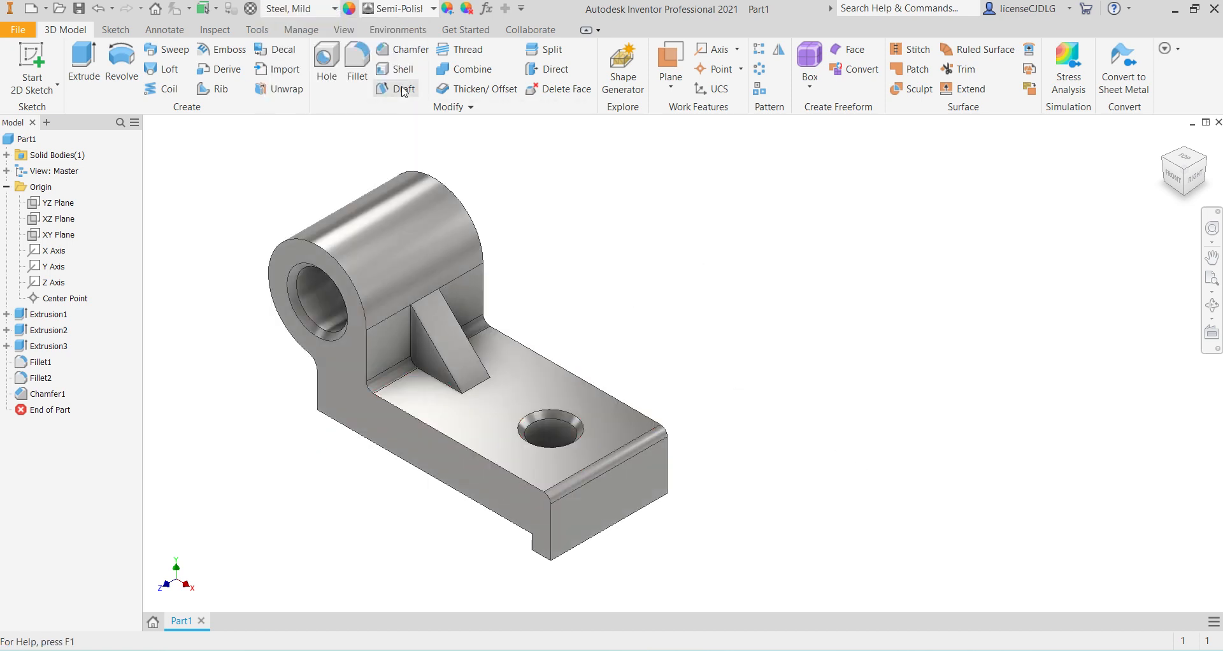
Step: Set the part's appearance to Steel Blue from the Inventor Material Library
left_click(384, 16)
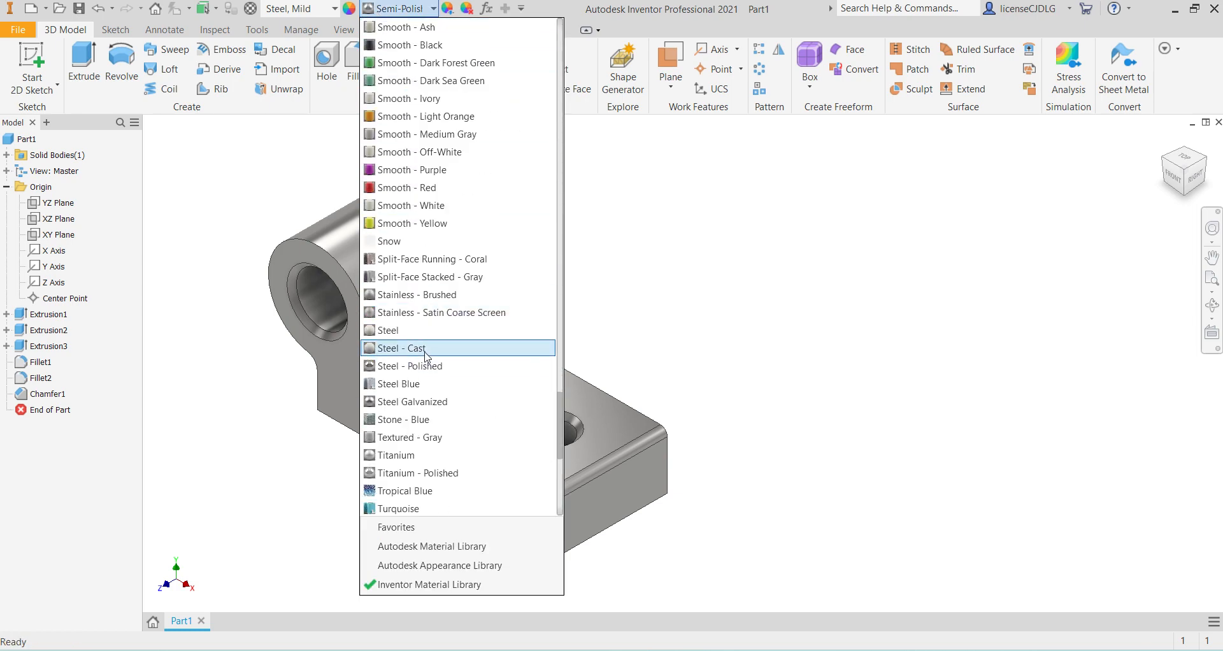
scroll(421, 373, "down", 4)
scroll(421, 379, "down", 3)
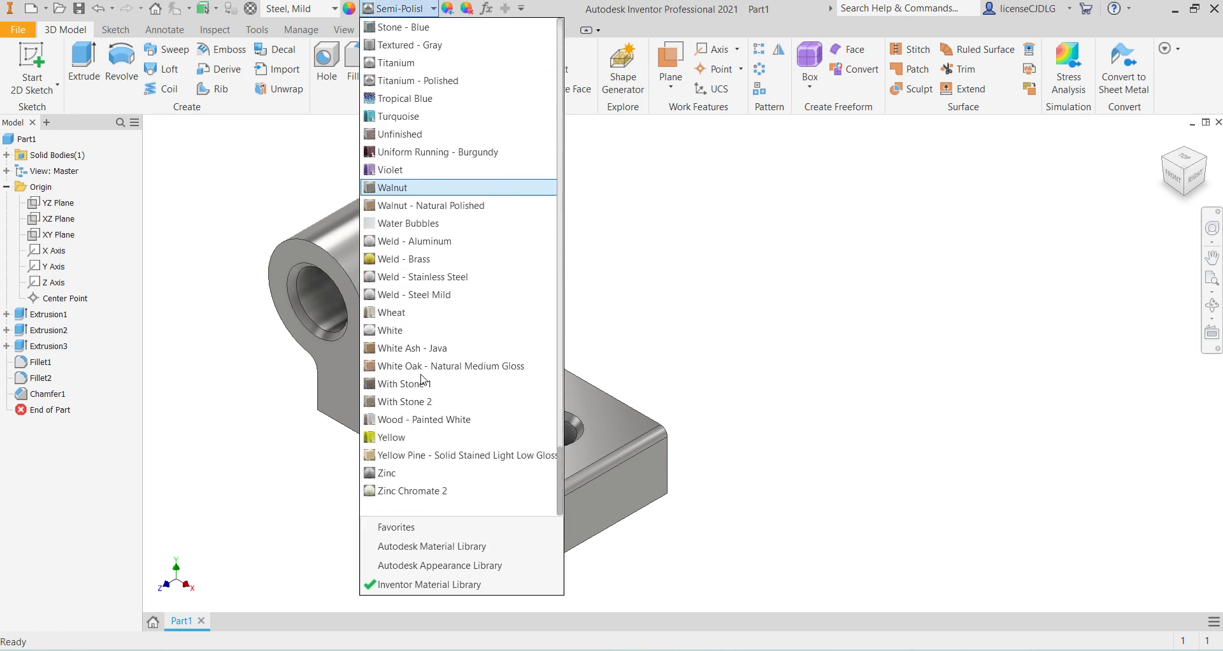
scroll(456, 311, "up", 4)
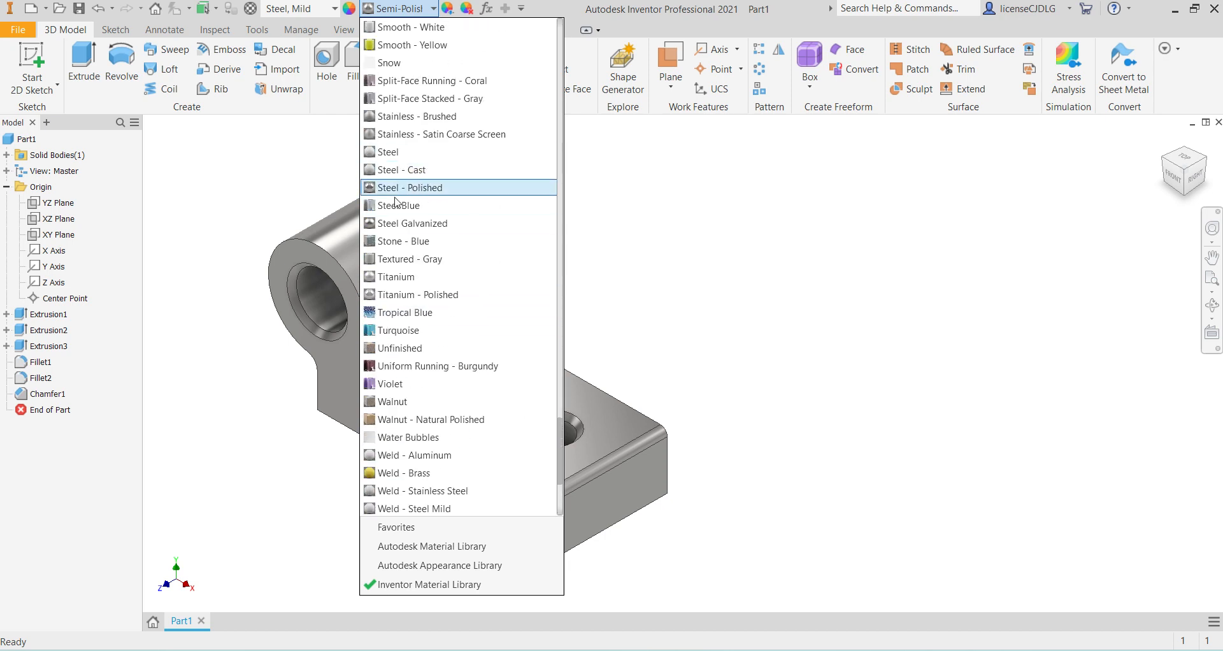
left_click(433, 205)
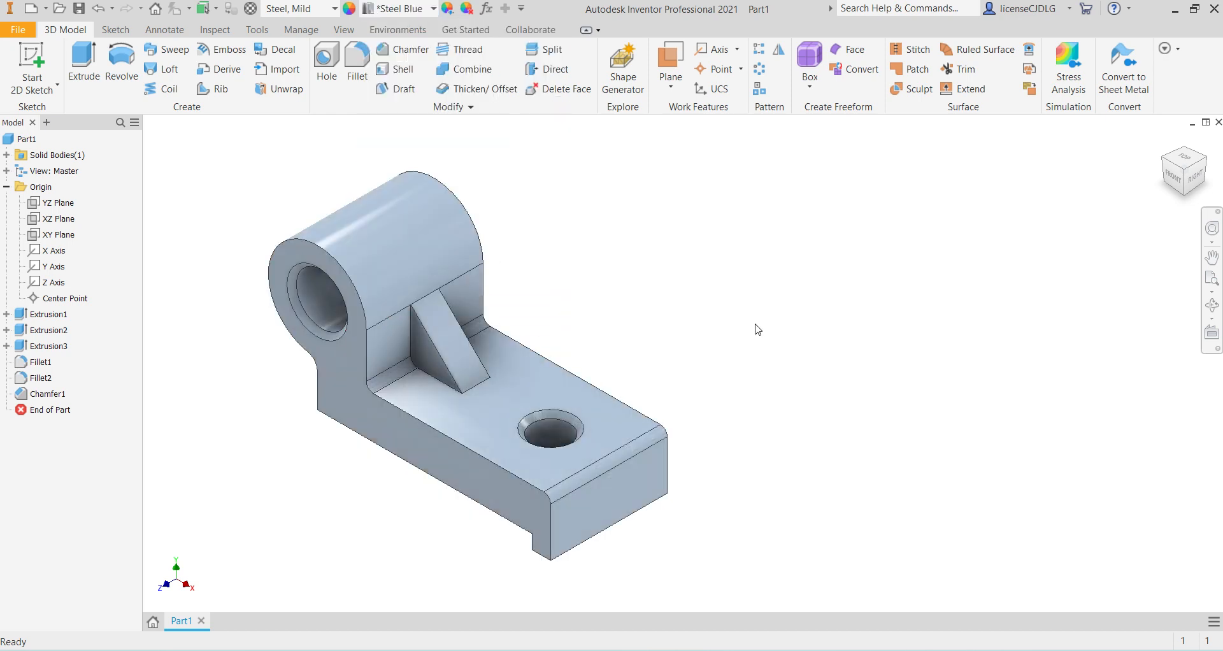
Step: Try the Steel Galvanized and Stone - Blue appearances on the part
left_click(414, 9)
scroll(392, 176, "up", 2)
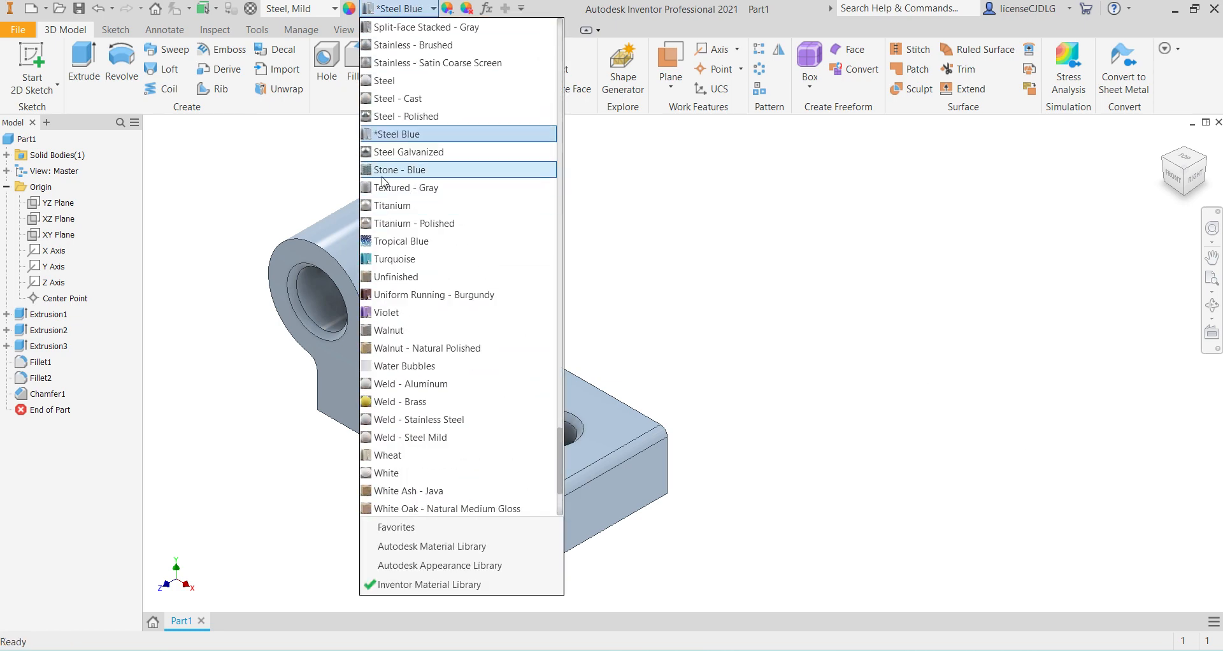
left_click(430, 153)
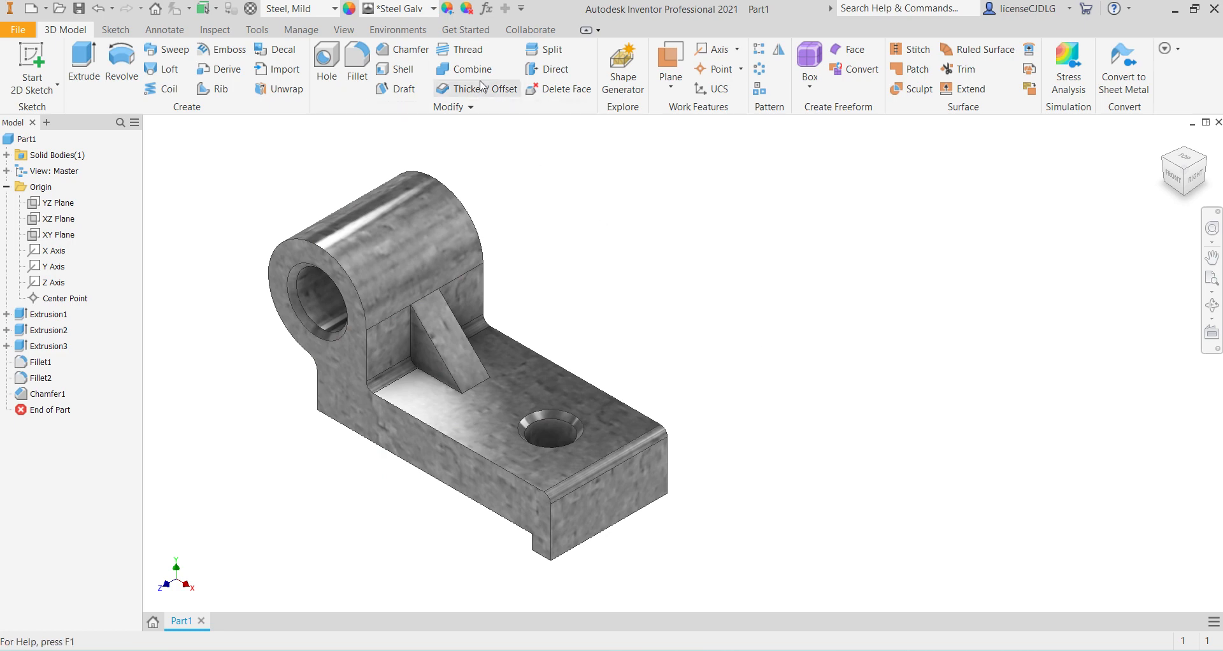
left_click(409, 9)
scroll(464, 124, "up", 2)
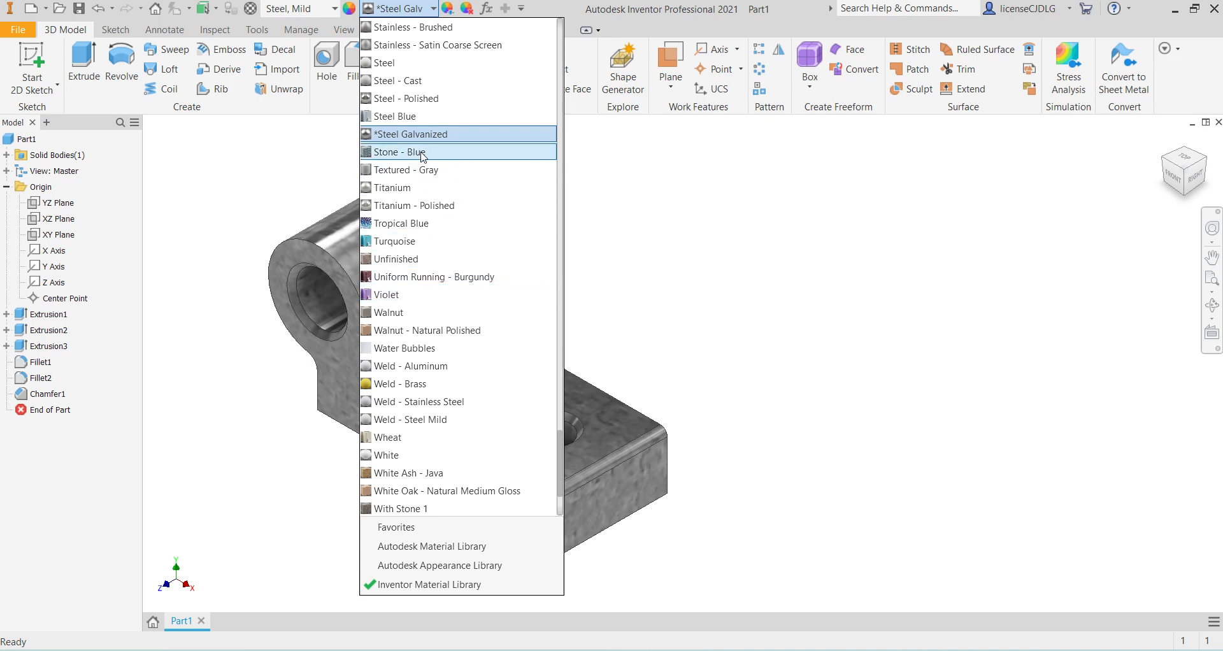
left_click(423, 153)
Step: Switch the part's appearance back to Steel Blue
left_click(400, 8)
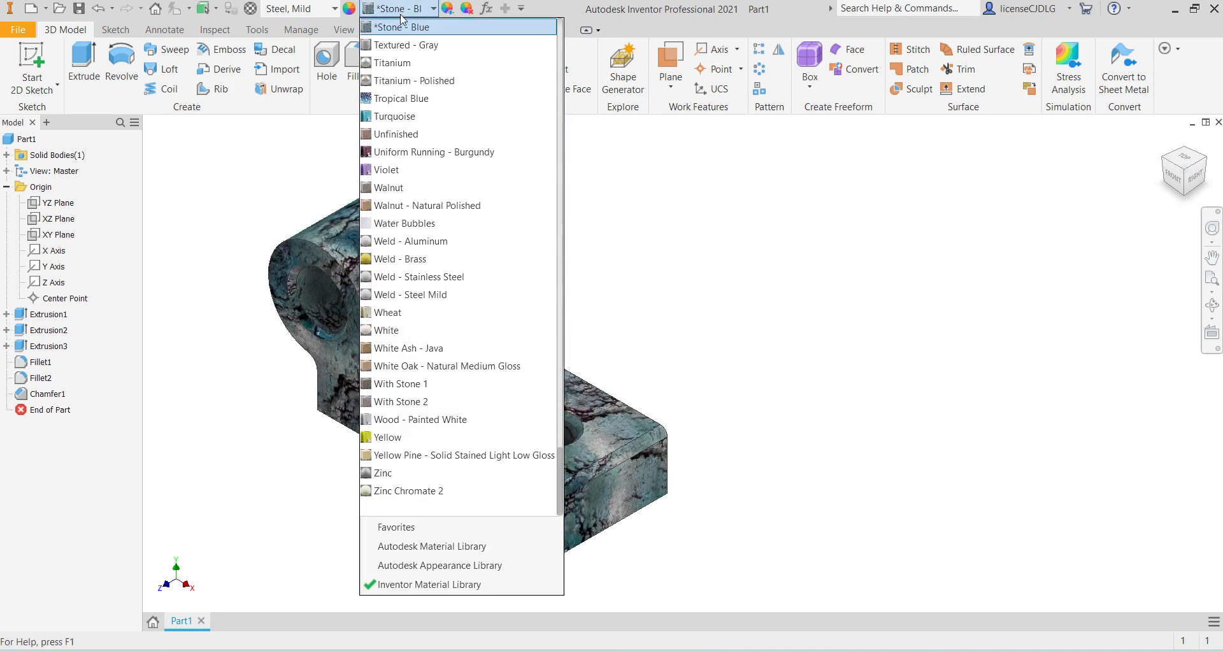
scroll(401, 170, "up", 1)
scroll(443, 127, "up", 2)
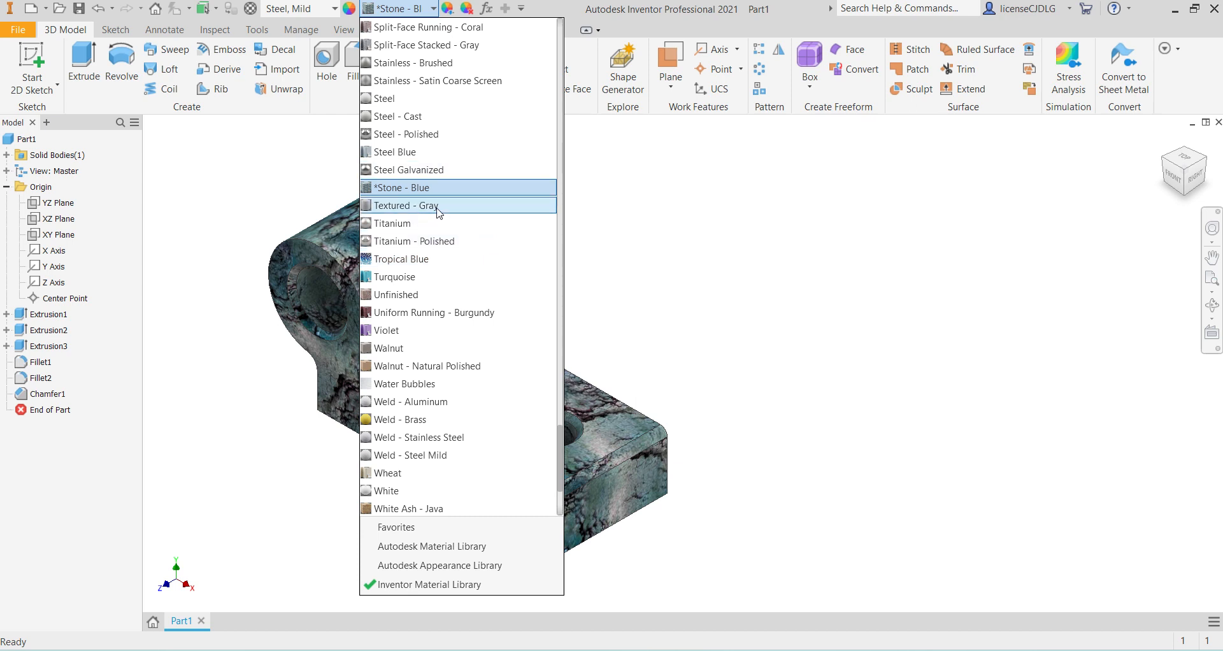
left_click(417, 153)
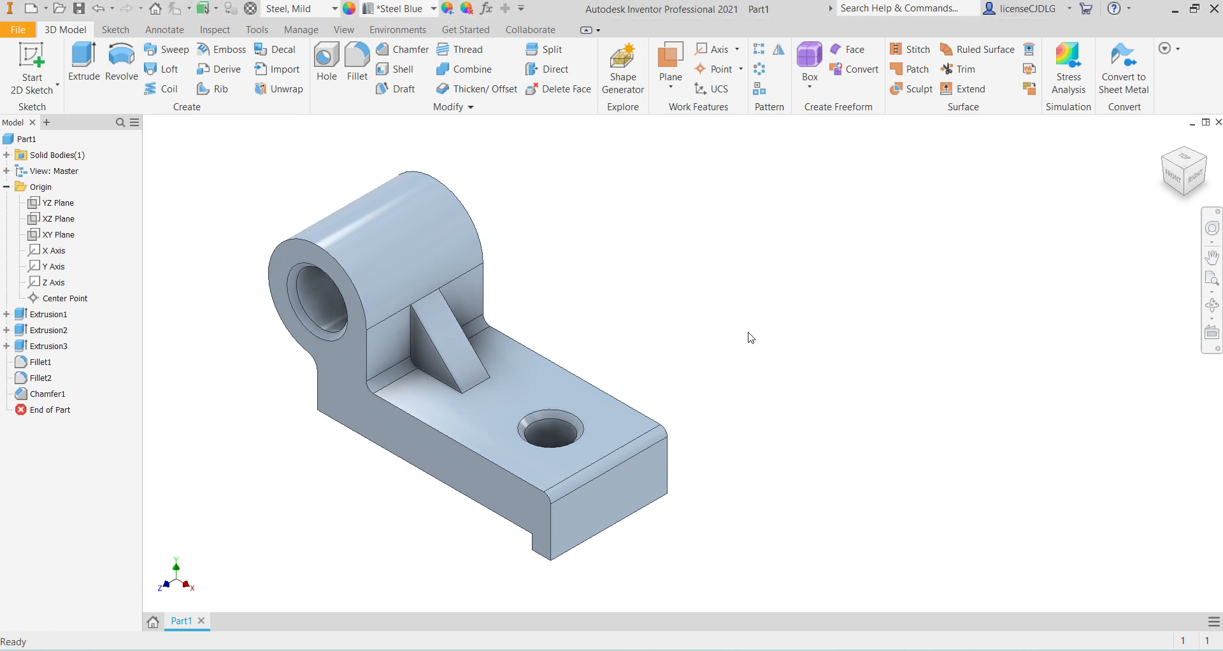
Step: Save the part as Part1 in the Inventor folder inside SK Cad Solution
key("ctrl+s")
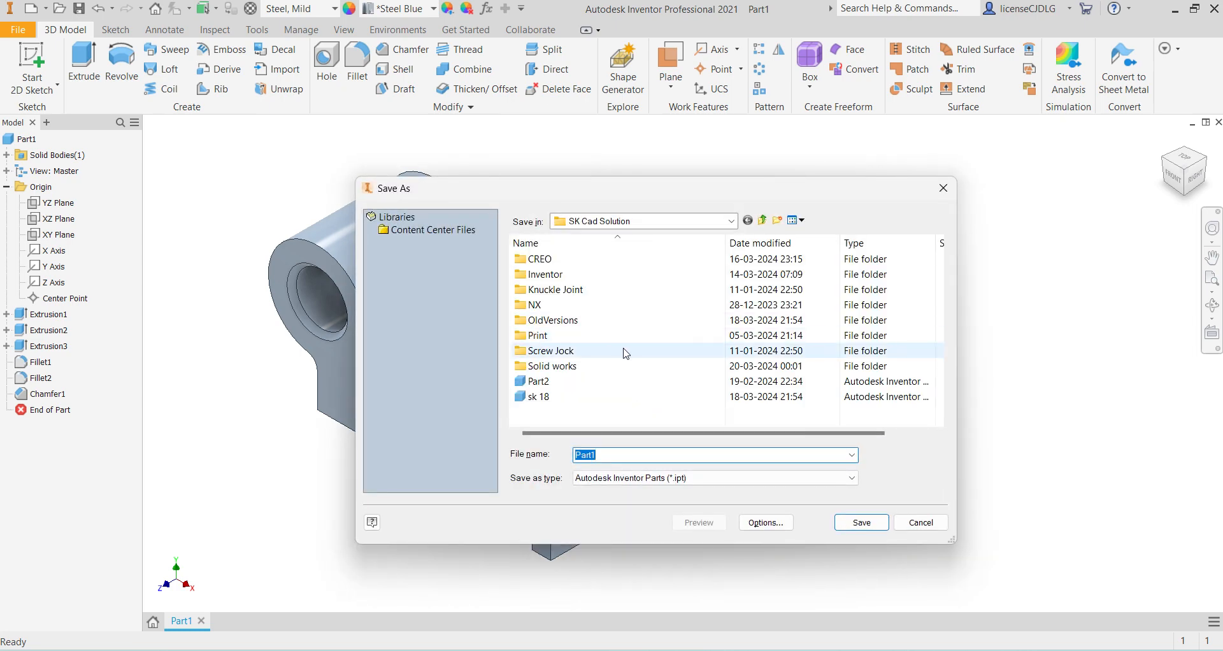
double_click(591, 278)
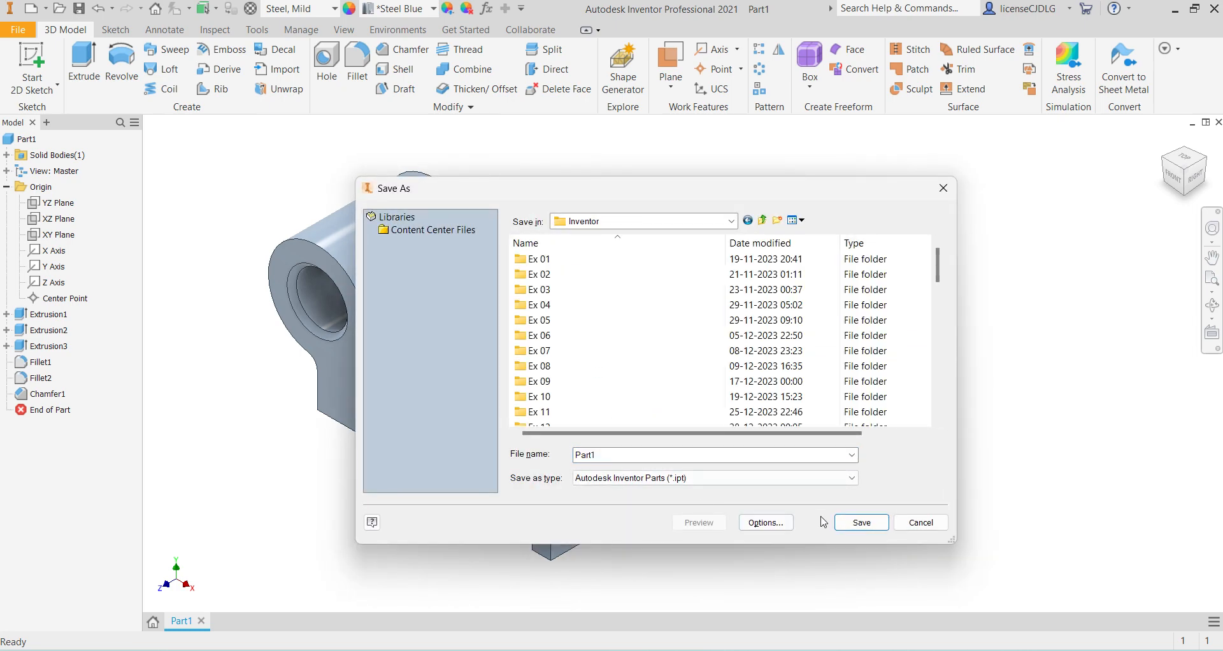
left_click(849, 520)
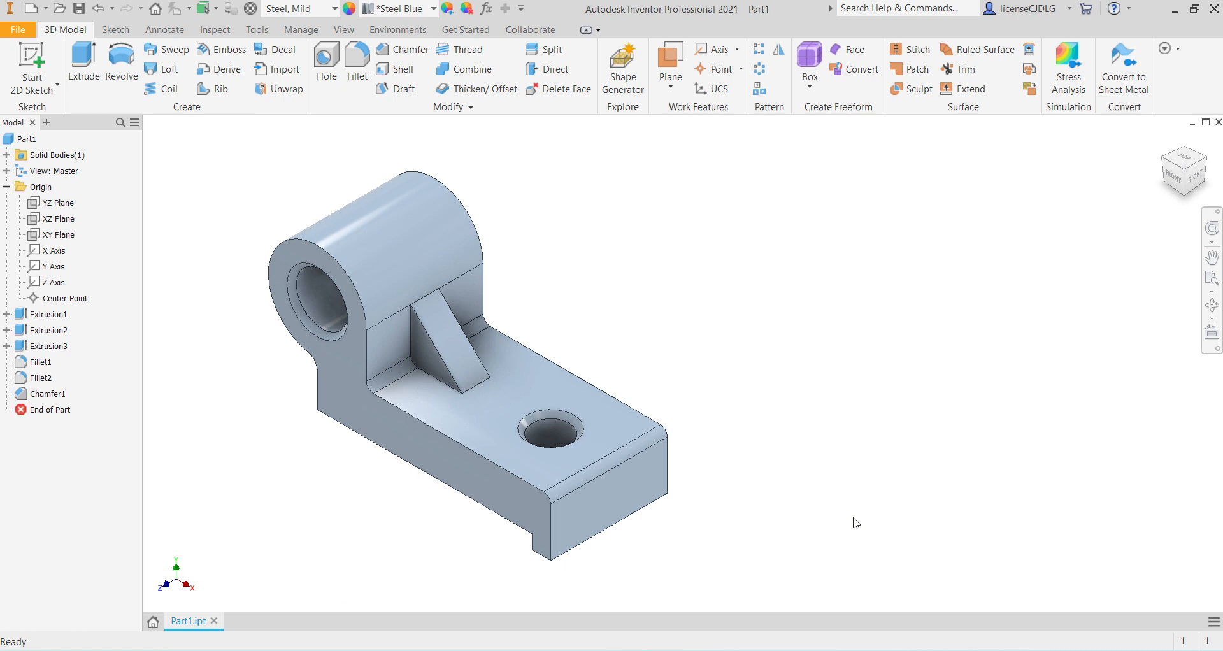